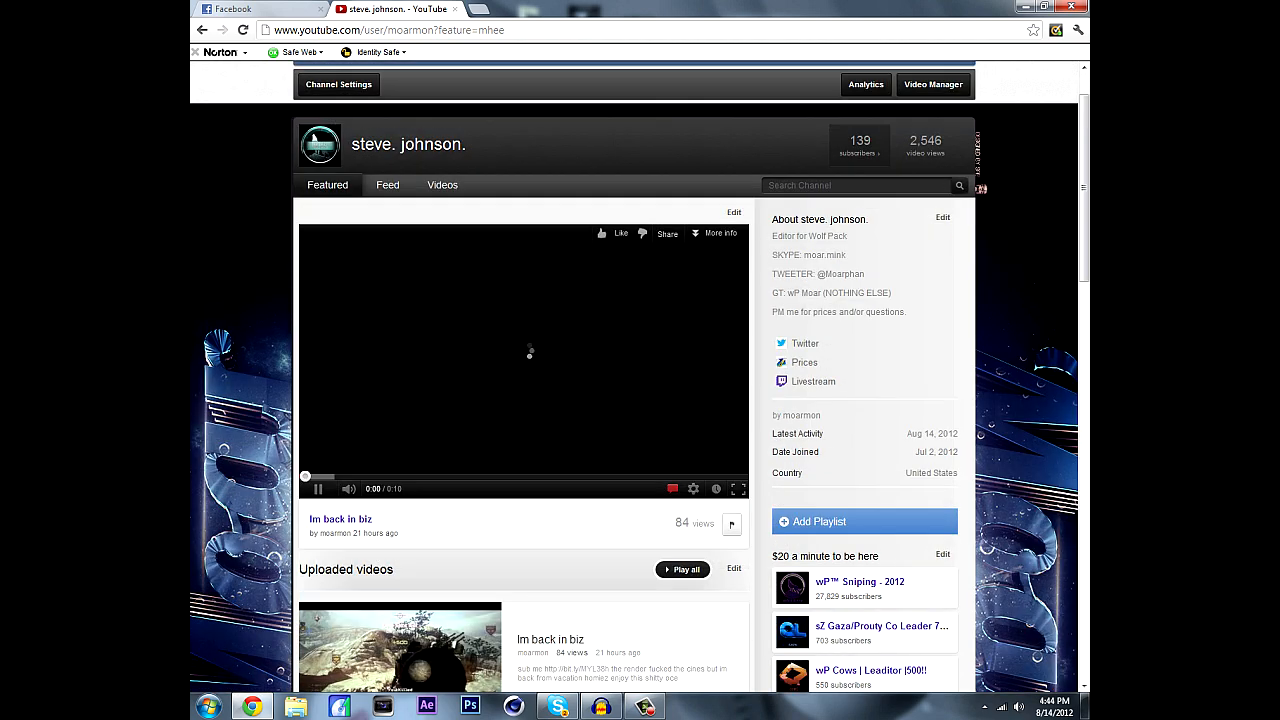
# Pause the channel's featured video, look over the linked Livestream page, and leave the browser for the desktop.
pyautogui.click(528, 351)
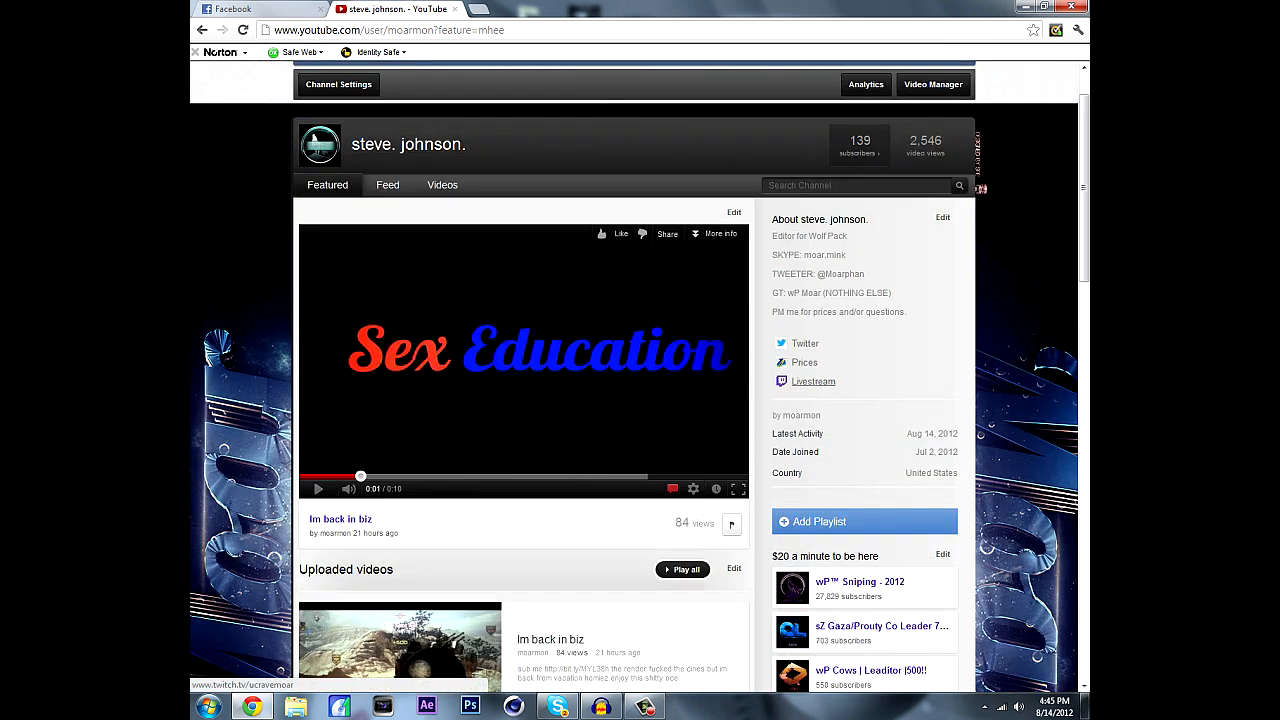
pyautogui.click(813, 381)
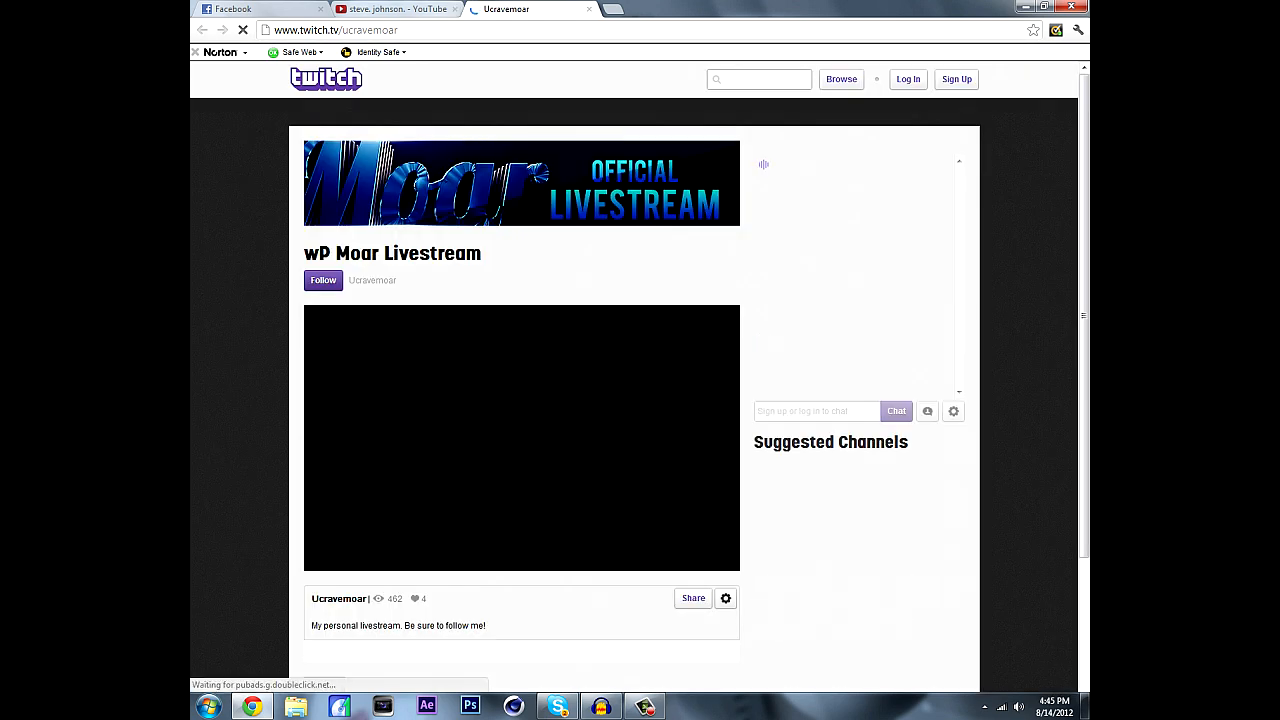
pyautogui.scroll(-2, 634, 375)
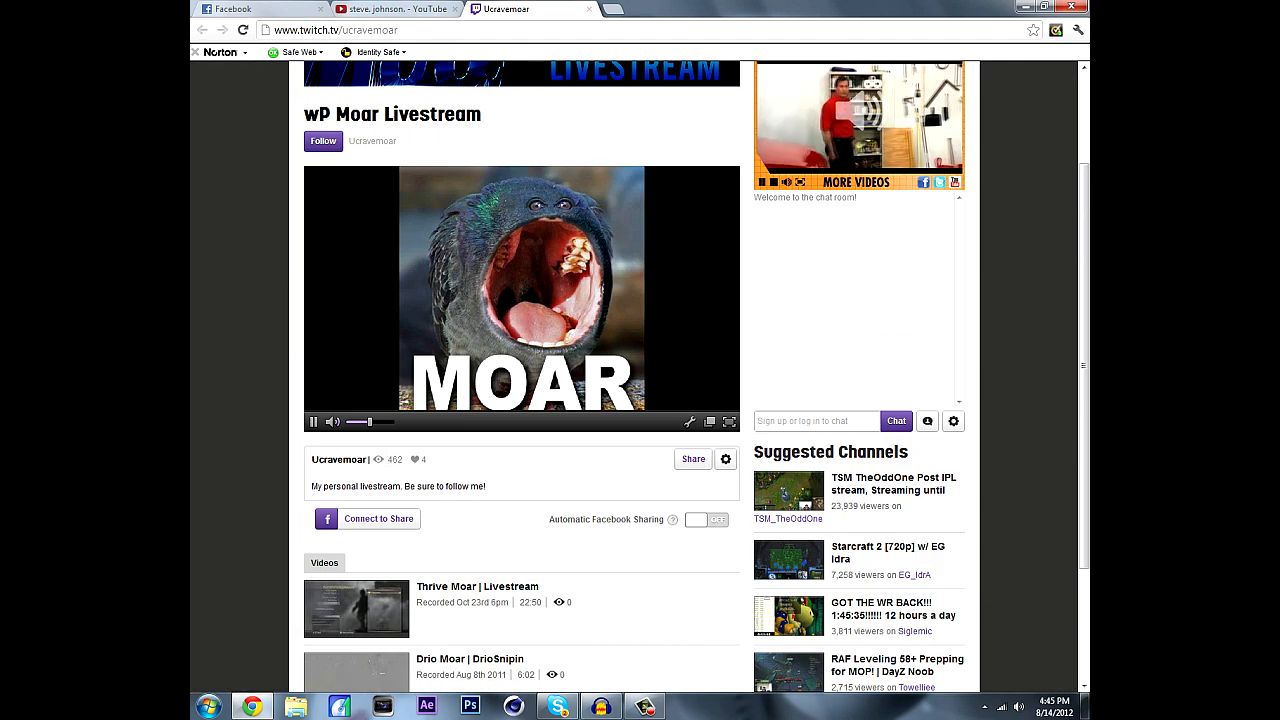
pyautogui.click(589, 9)
pyautogui.click(1024, 6)
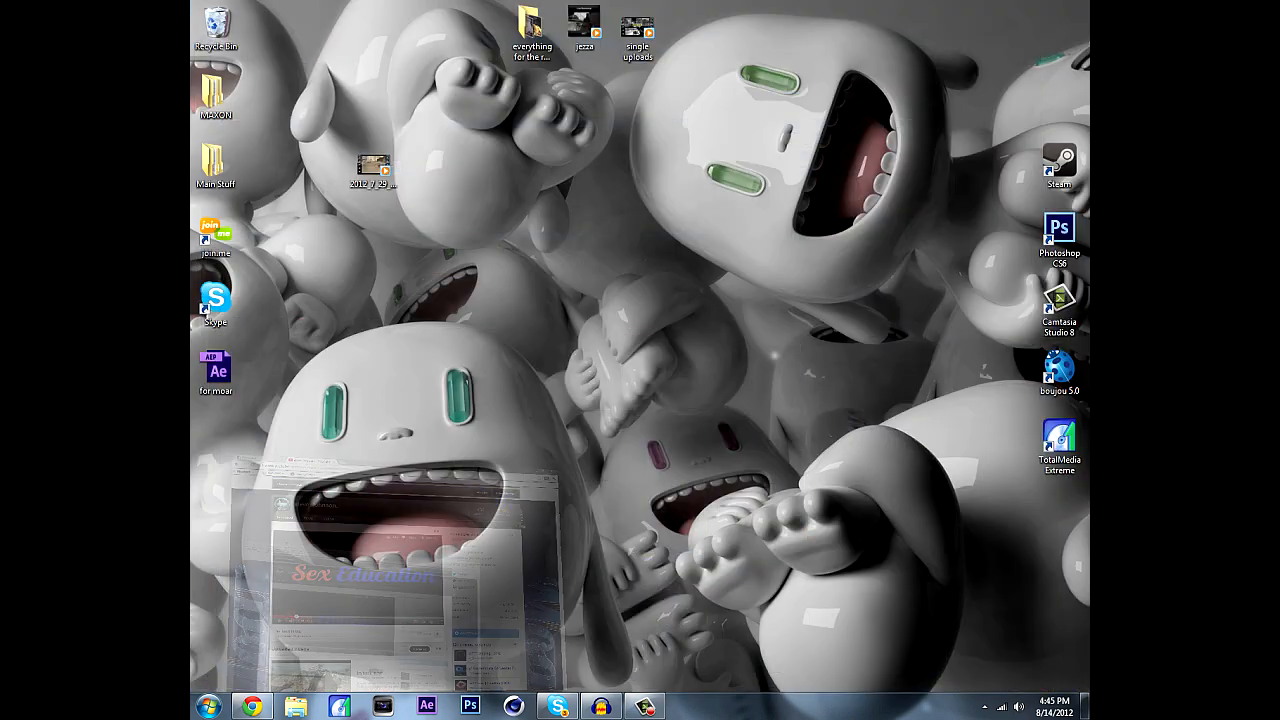
# Move the gameplay video clip to an open spot near the middle of the desktop.
pyautogui.moveTo(373, 170); pyautogui.dragTo(532, 236)
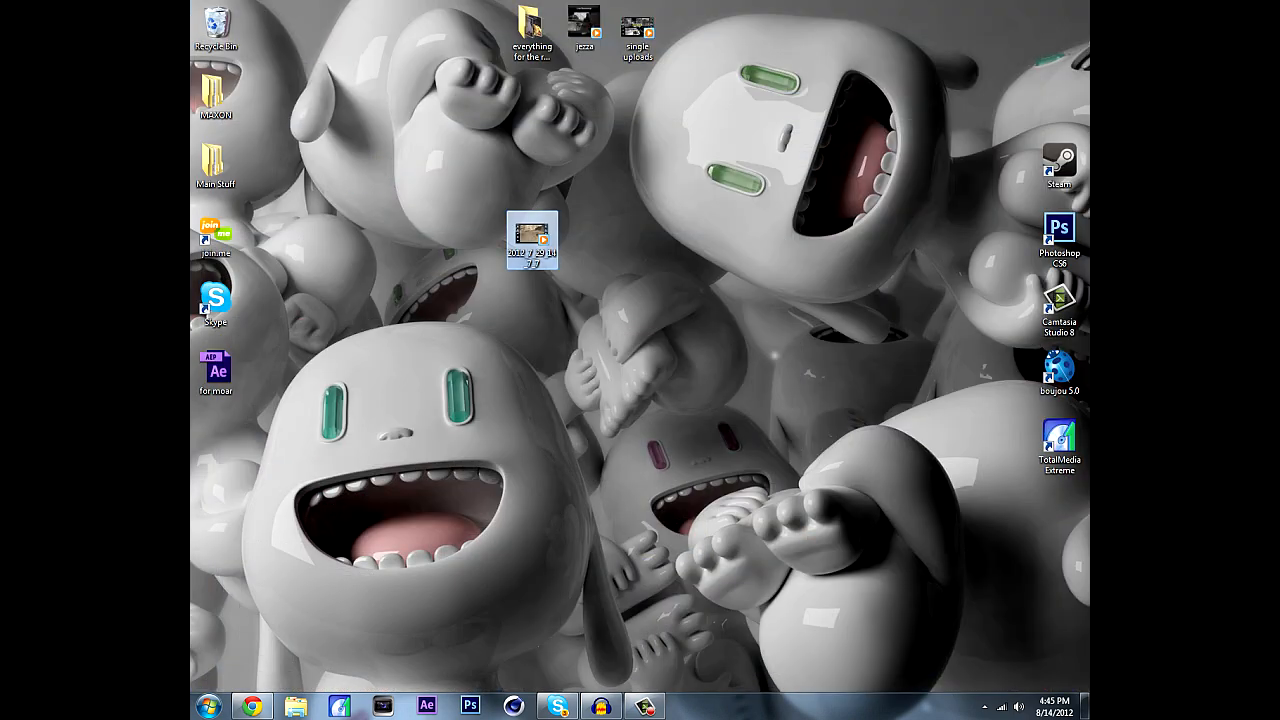
pyautogui.moveTo(619, 190); pyautogui.dragTo(484, 294)
pyautogui.click(636, 190)
pyautogui.moveTo(637, 190); pyautogui.dragTo(530, 258)
pyautogui.click(620, 200)
# Switch to Vegas Pro and place the gameplay clip from the desktop at the start of the timeline.
pyautogui.click(383, 706)
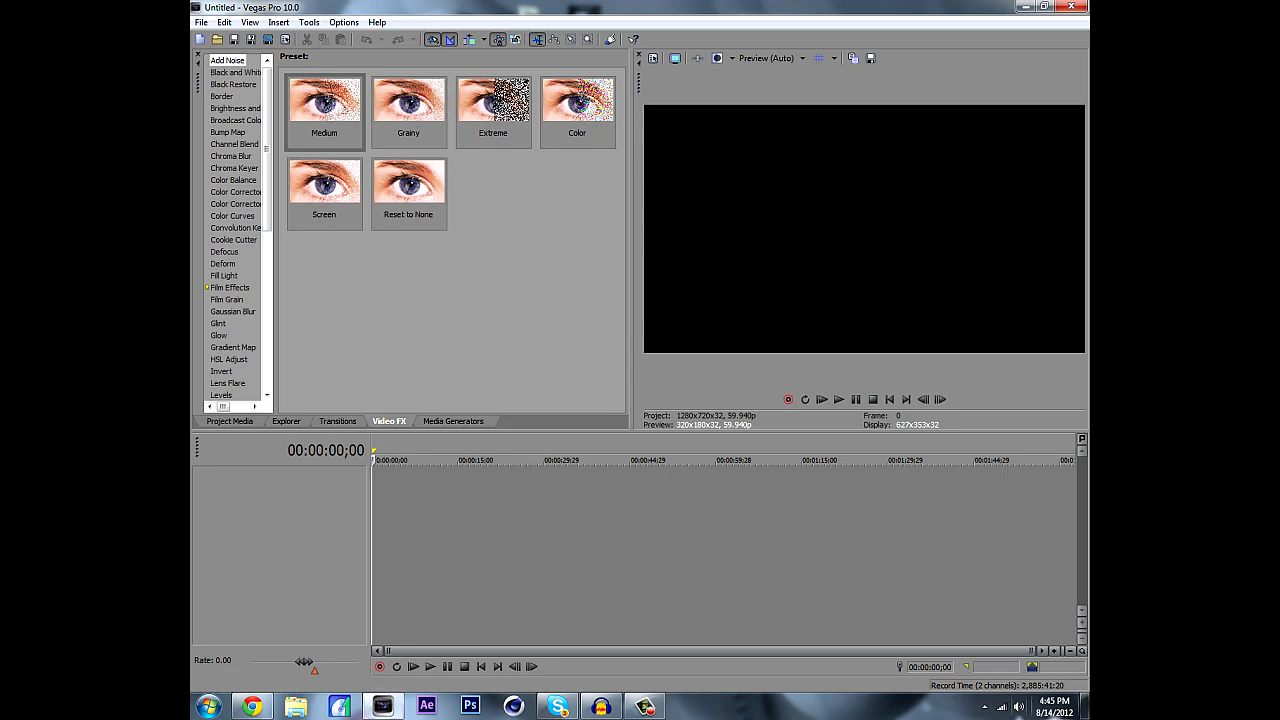
pyautogui.click(1084, 706)
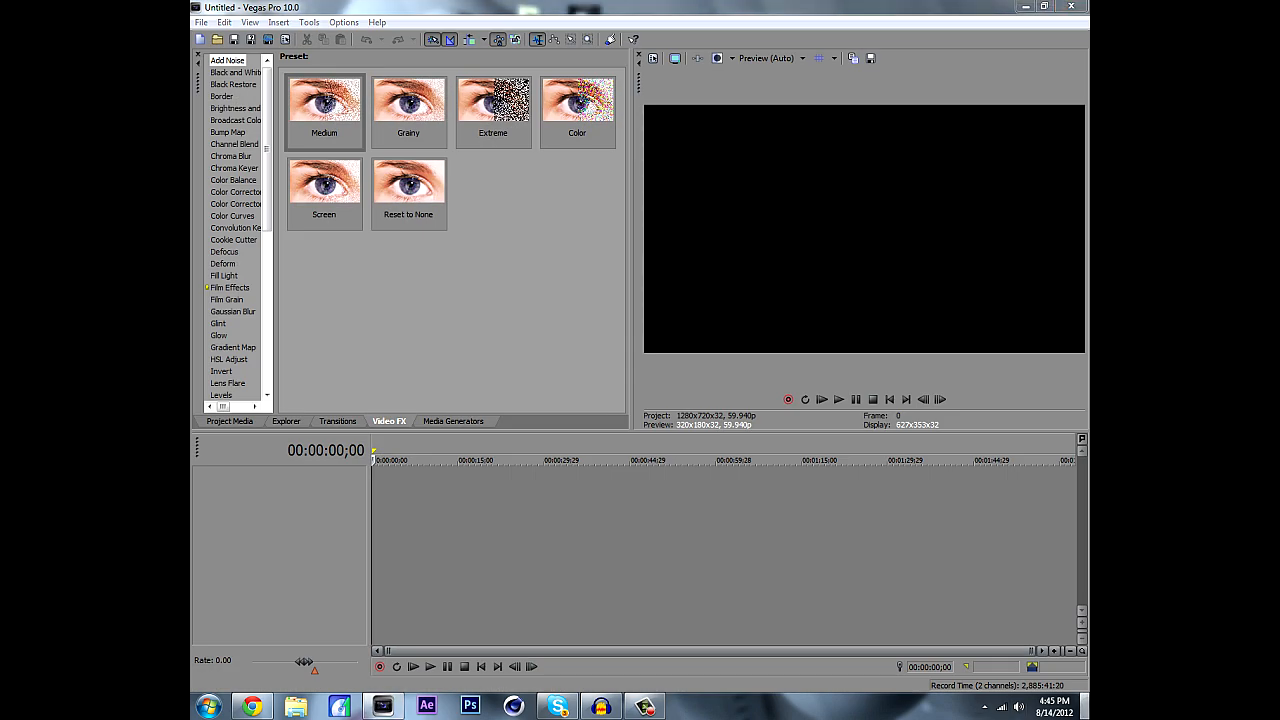
pyautogui.moveTo(531, 240); pyautogui.dragTo(385, 490)
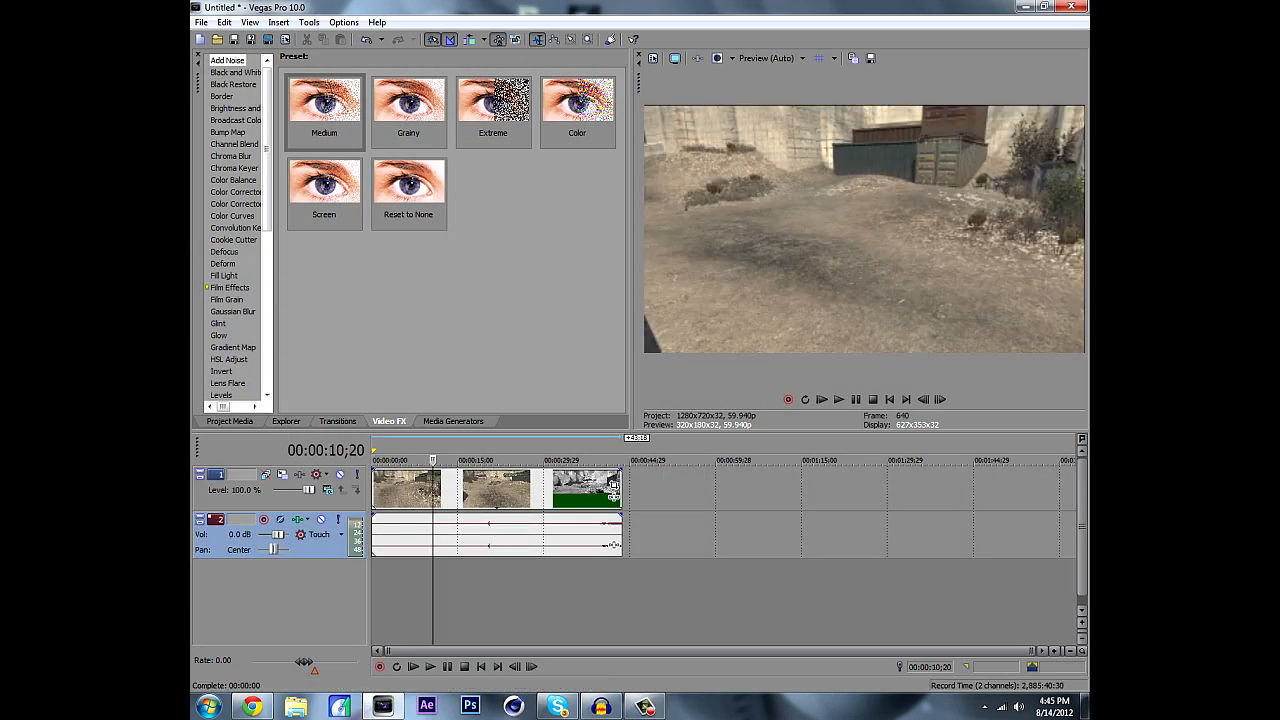
# Split the gameplay clip into four pieces, isolating a section about 3.5 seconds long that starts near 30 seconds.
pyautogui.moveTo(433, 460); pyautogui.dragTo(565, 460)
pyautogui.press('s')
pyautogui.press('s')
pyautogui.press('d')
pyautogui.click(585, 490)
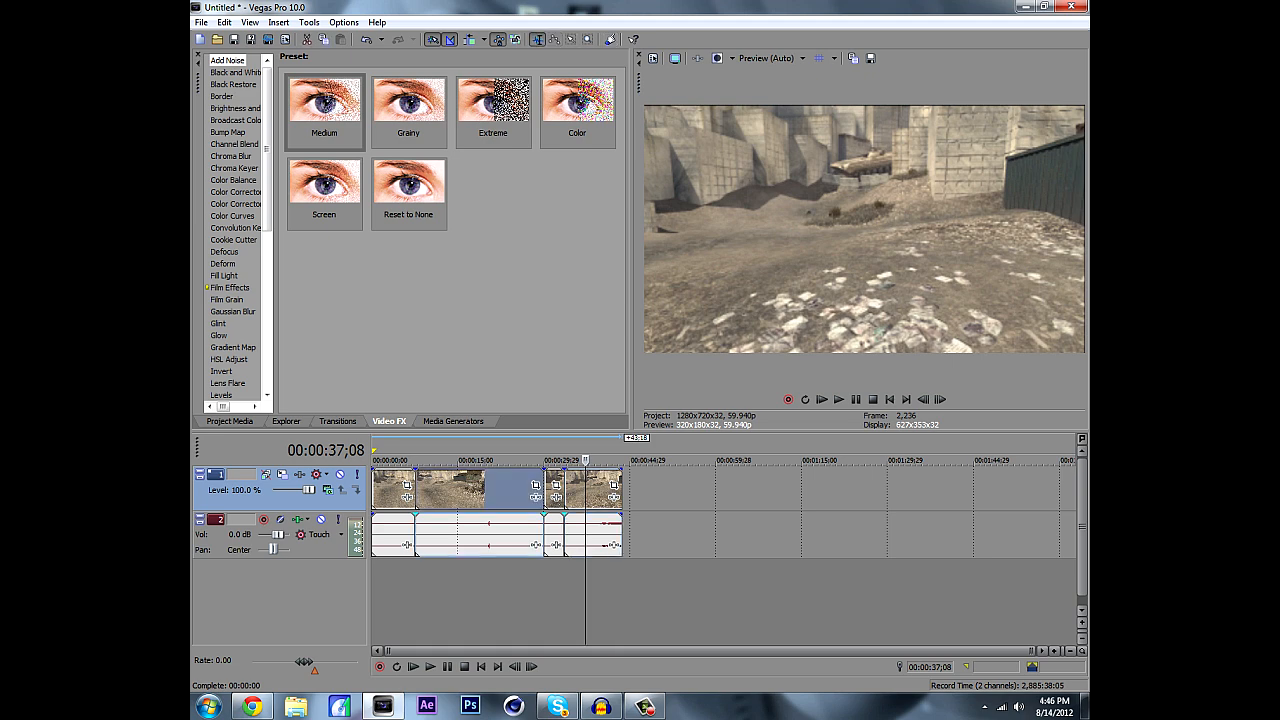
# Delete the three unwanted pieces and move the short remaining section to the start of the timeline.
pyautogui.click(494, 490)
pyautogui.press('Delete')
pyautogui.click(396, 490)
pyautogui.press('Delete')
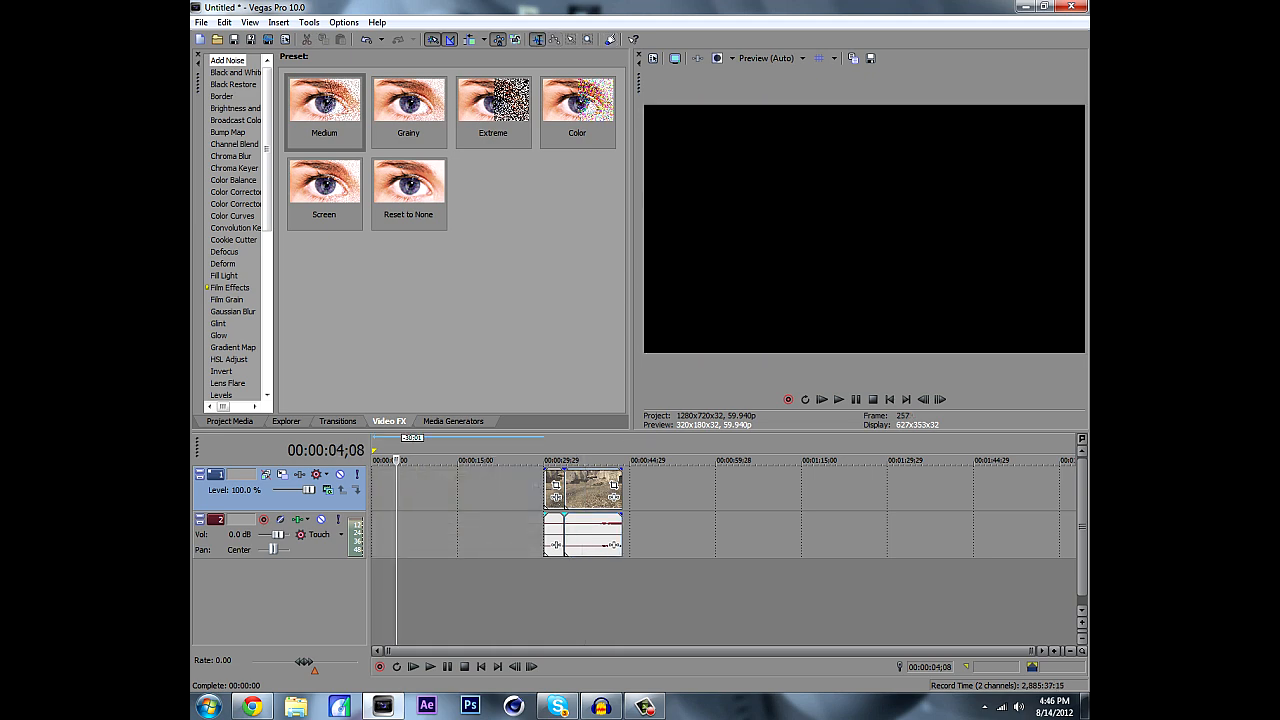
pyautogui.click(599, 490)
pyautogui.press('Delete')
pyautogui.moveTo(554, 490); pyautogui.dragTo(383, 495)
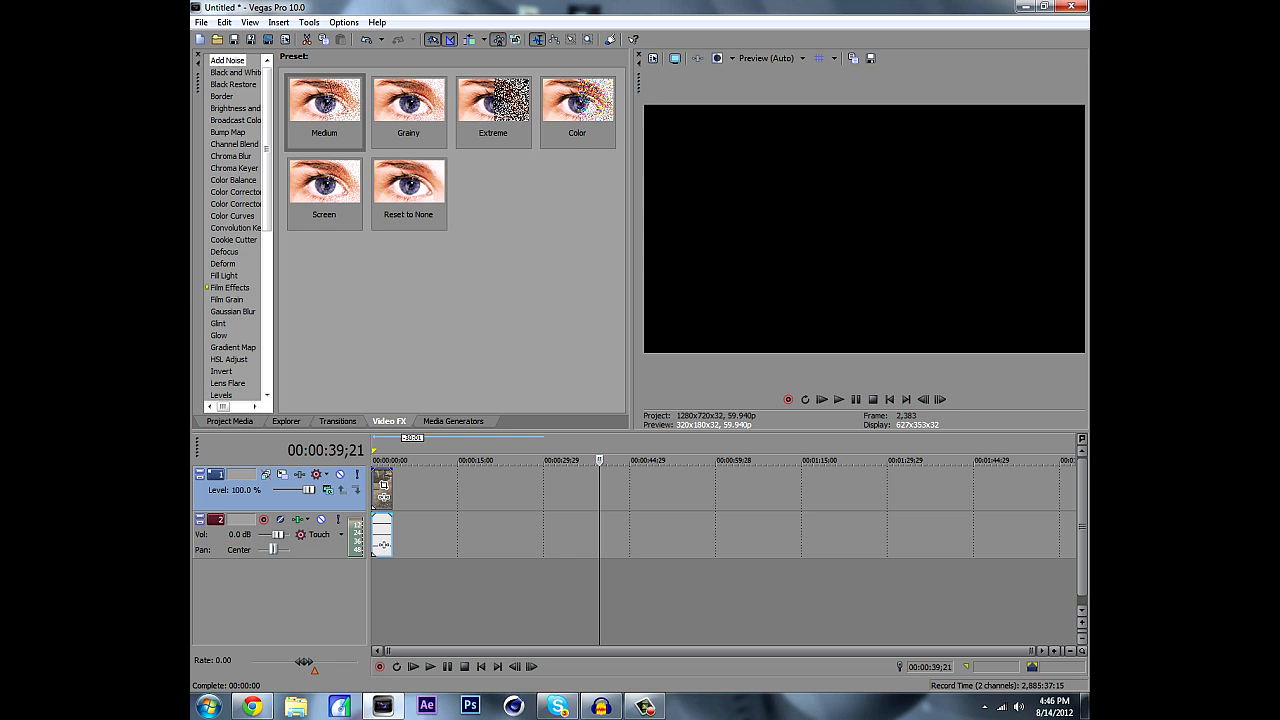
# Play the trimmed clip from the beginning to review it.
pyautogui.click(379, 495)
pyautogui.click(373, 590)
pyautogui.press('space')
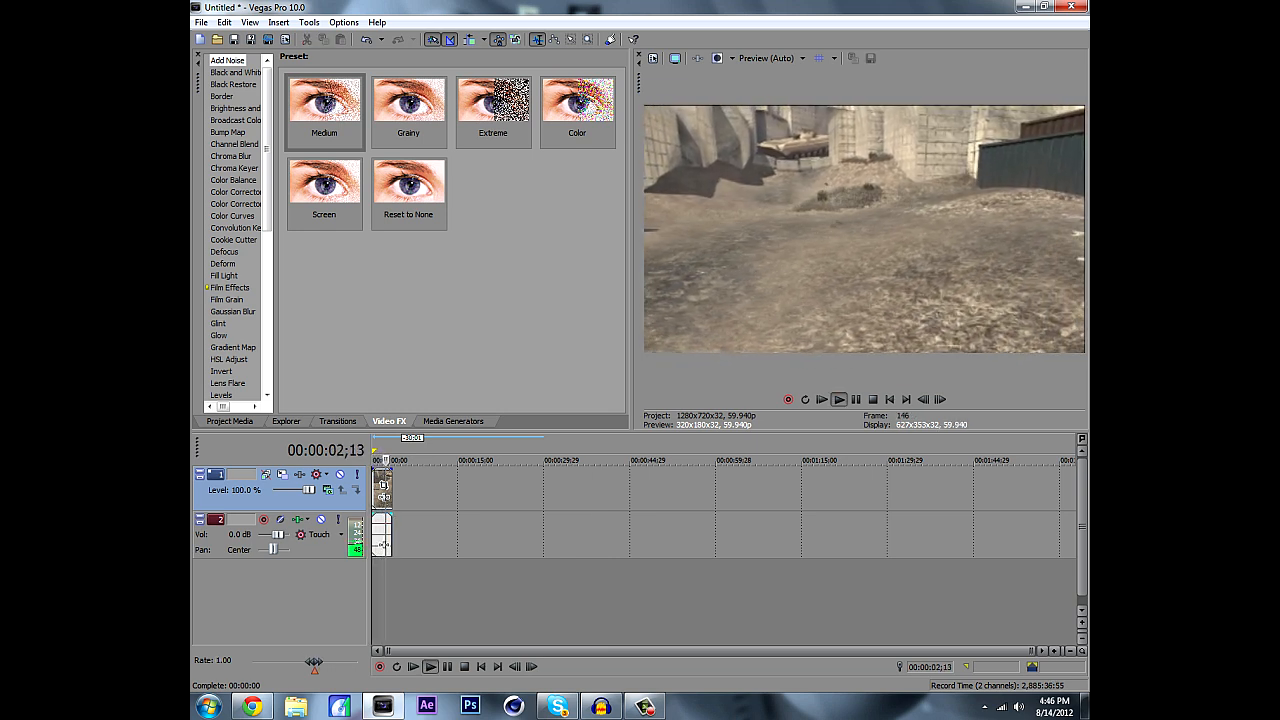
pyautogui.press('space')
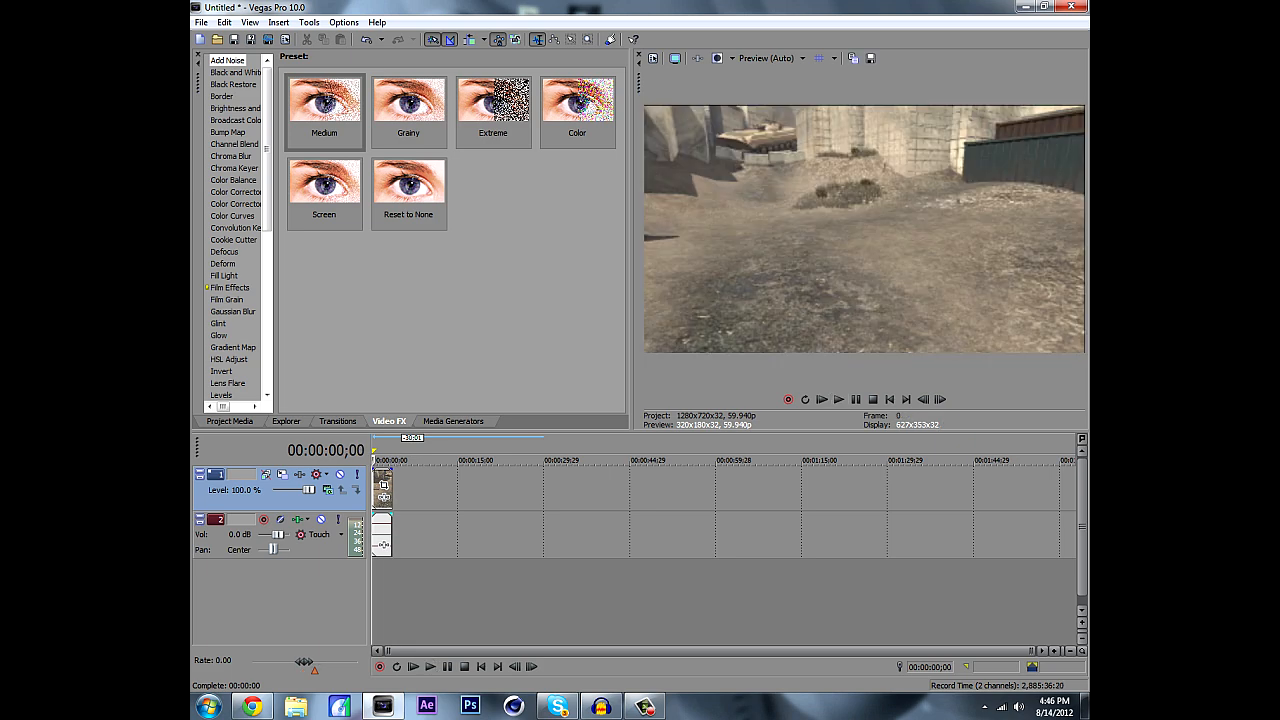
# Apply the HD PVR preset to the clip in Event Pan/Crop.
pyautogui.click(384, 485)
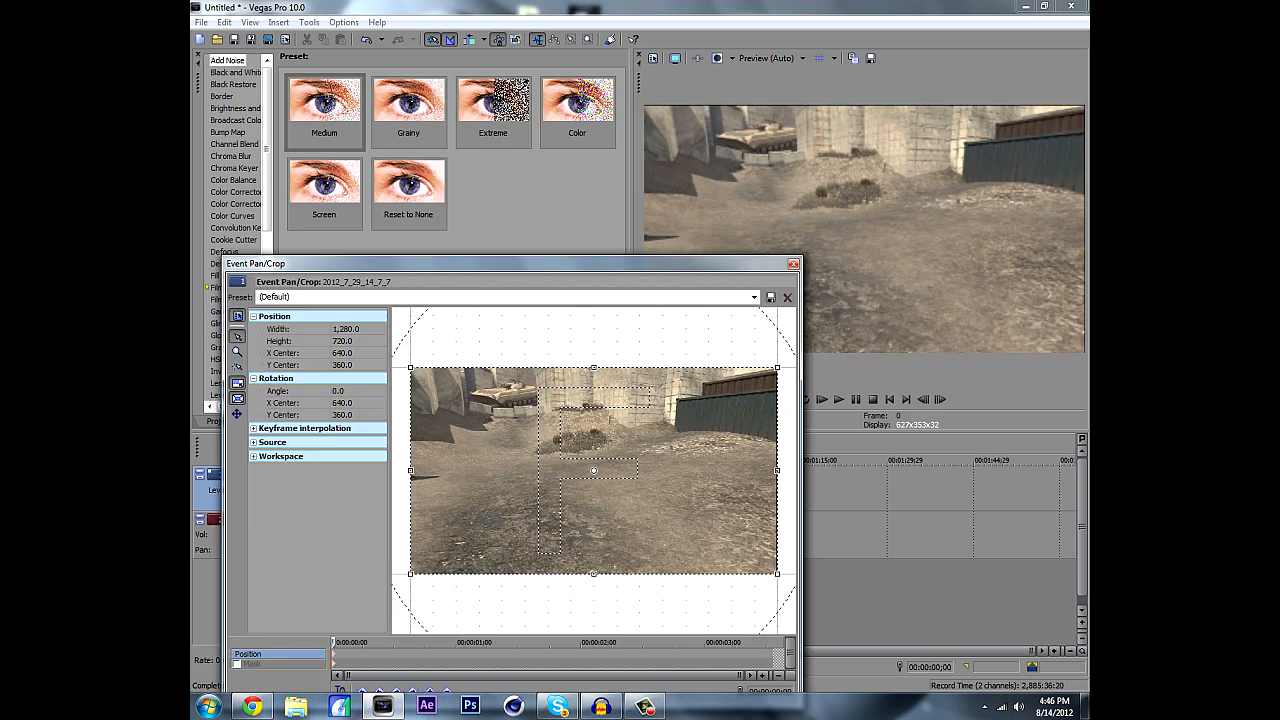
pyautogui.click(793, 264)
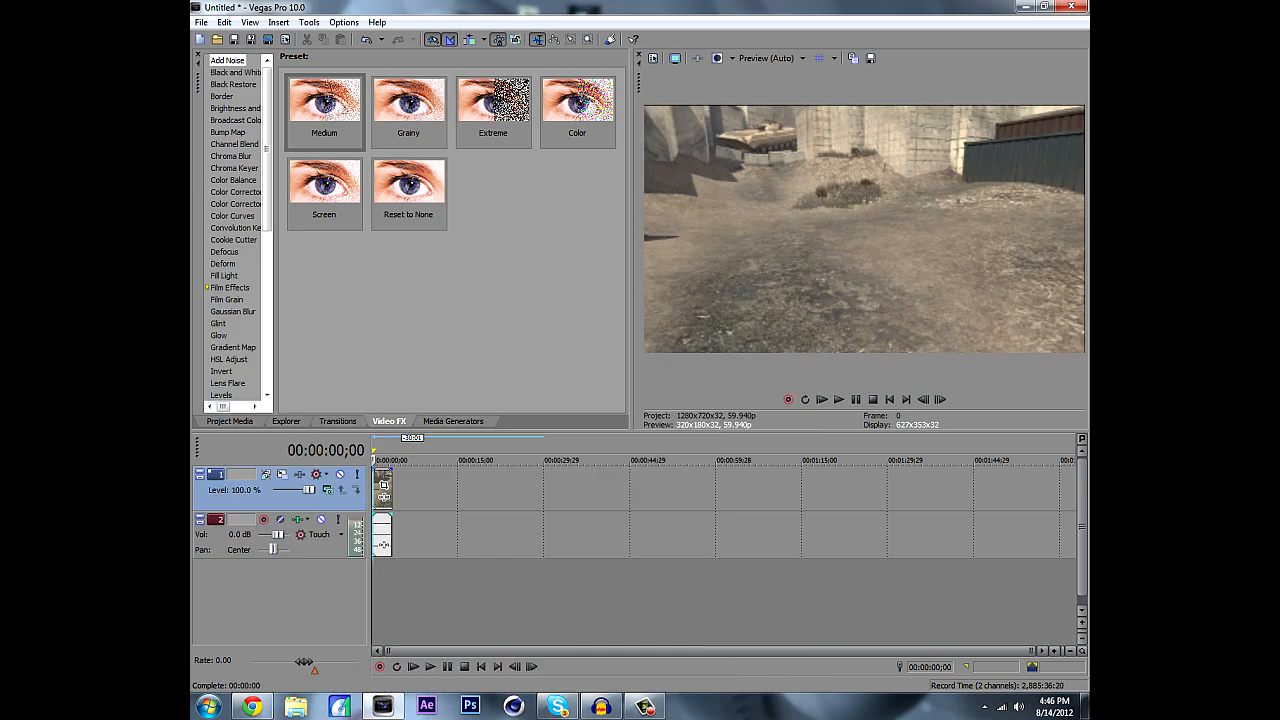
pyautogui.click(382, 477)
pyautogui.click(384, 485)
pyautogui.moveTo(777, 367); pyautogui.dragTo(737, 390)
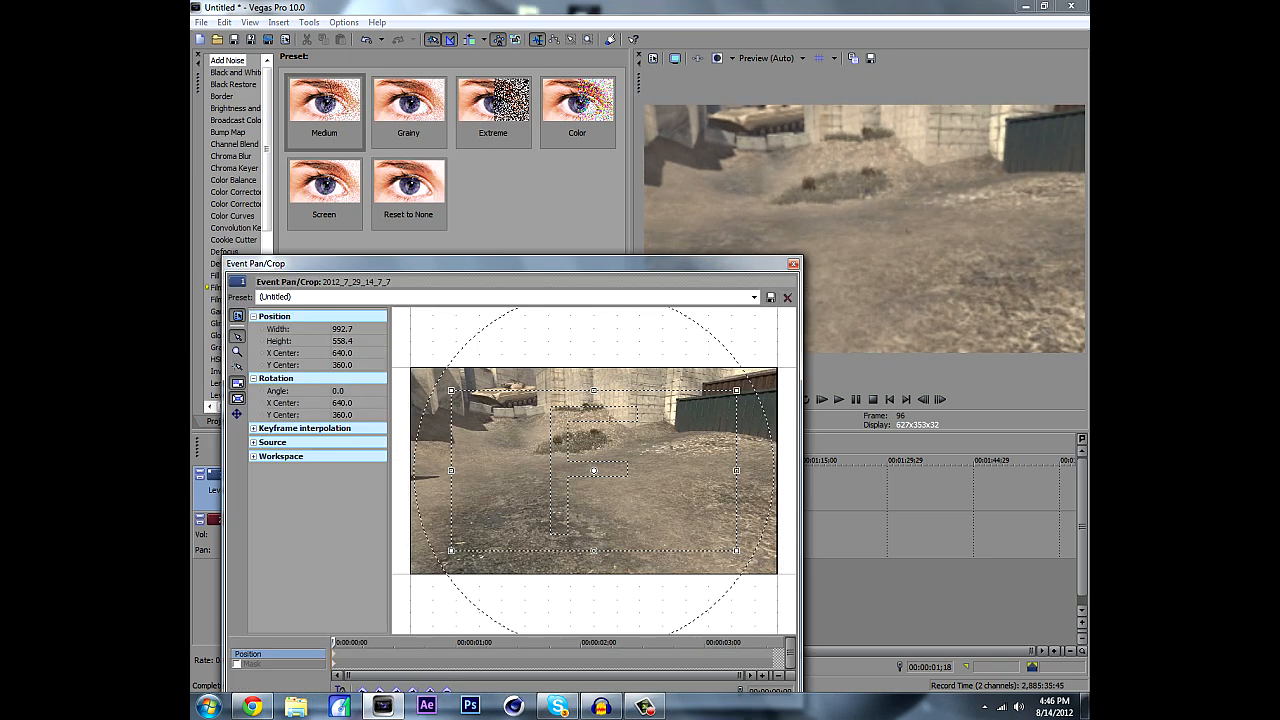
pyautogui.click(754, 297)
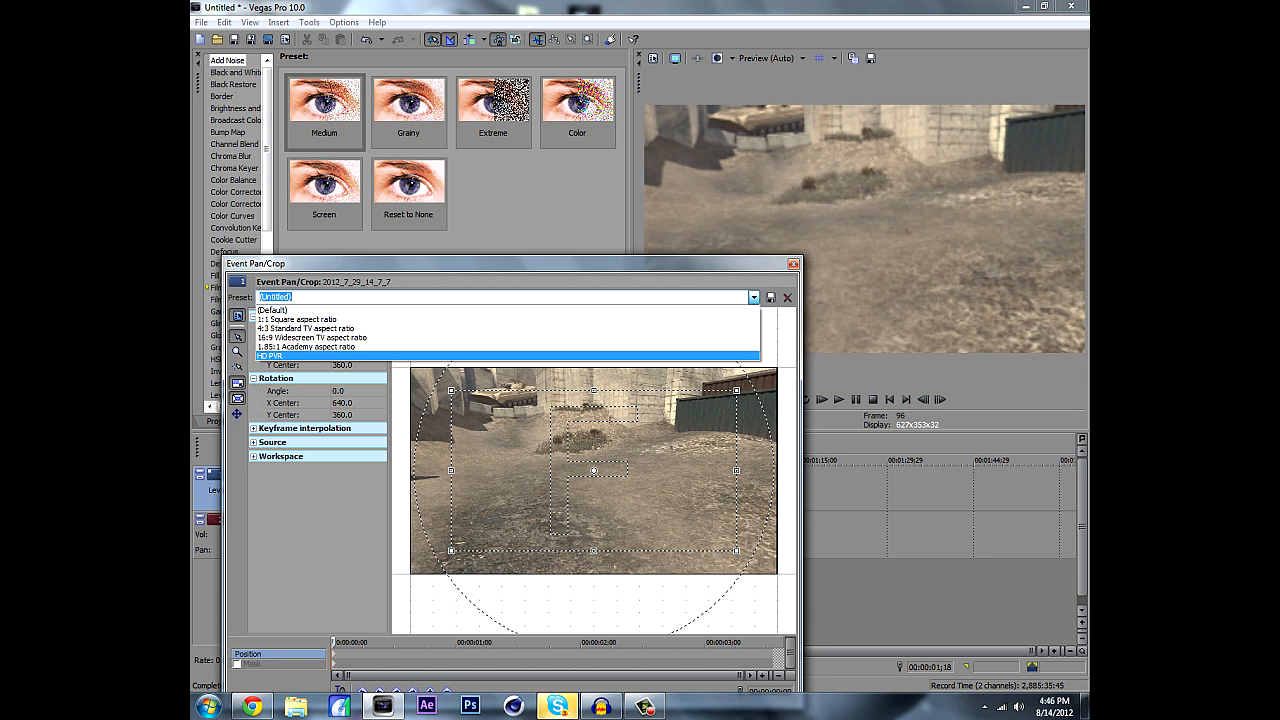
pyautogui.press('Return')
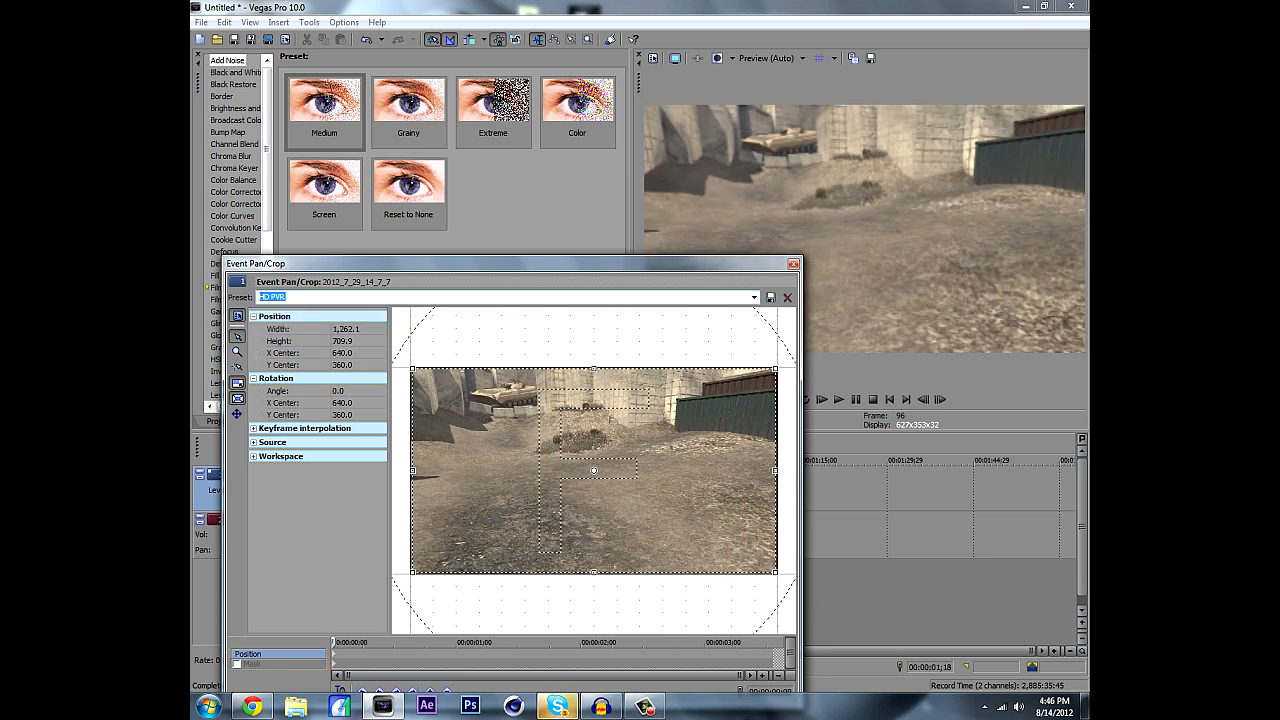
pyautogui.click(793, 264)
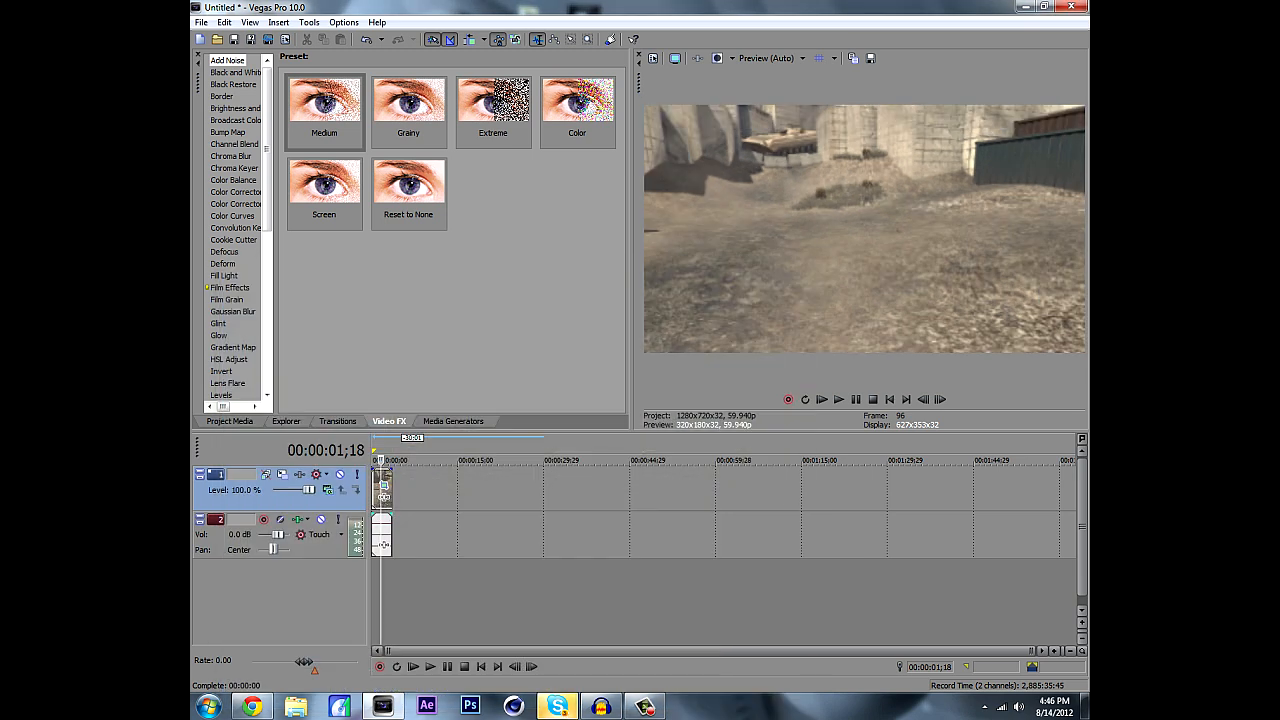
# Disable resampling and turn off Maintain aspect ratio in the clip's video event properties.
pyautogui.rightClick(388, 476)
pyautogui.click(428, 467)
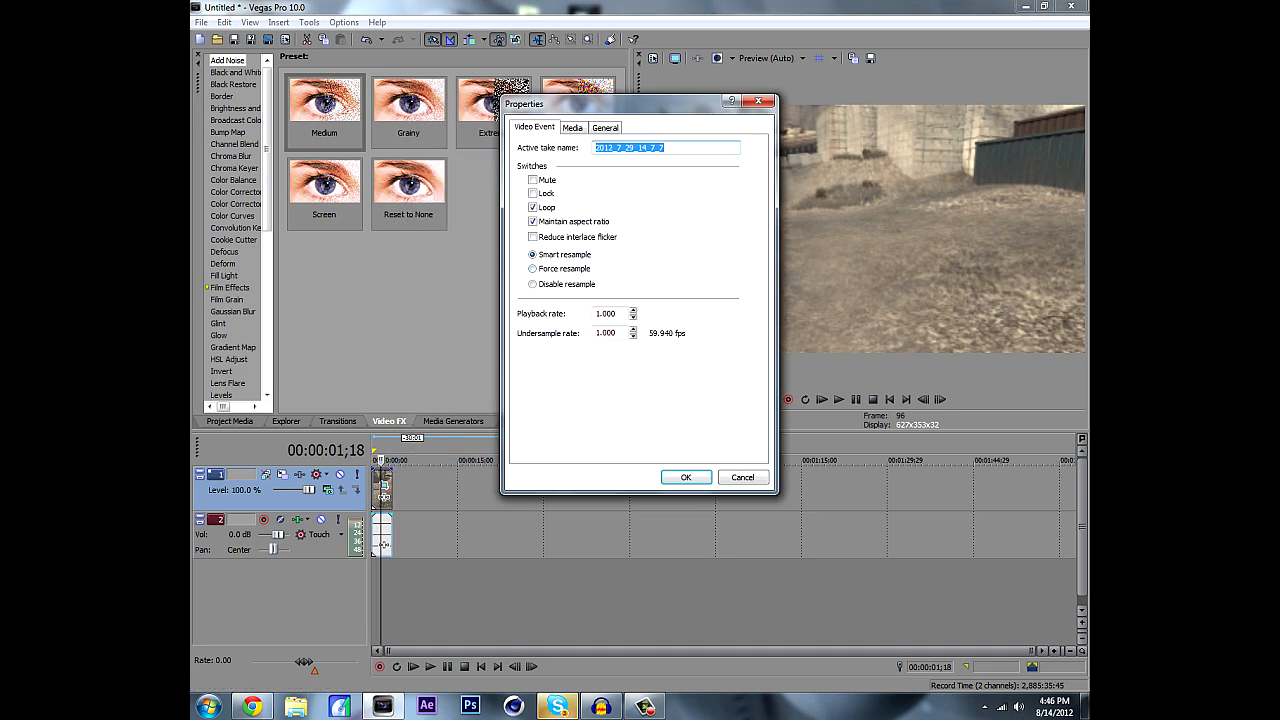
pyautogui.click(534, 284)
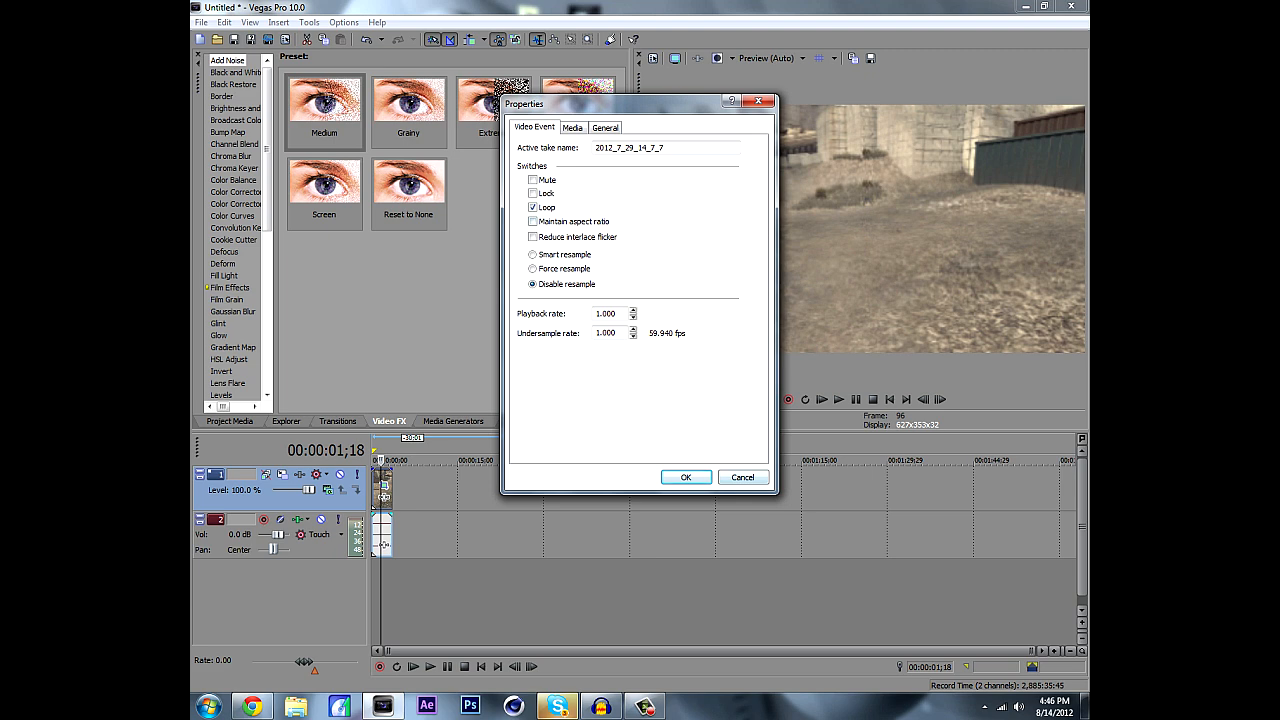
pyautogui.click(686, 477)
# Apply the Sharpen effect with the Light preset to the clip.
pyautogui.scroll(-9, 235, 230)
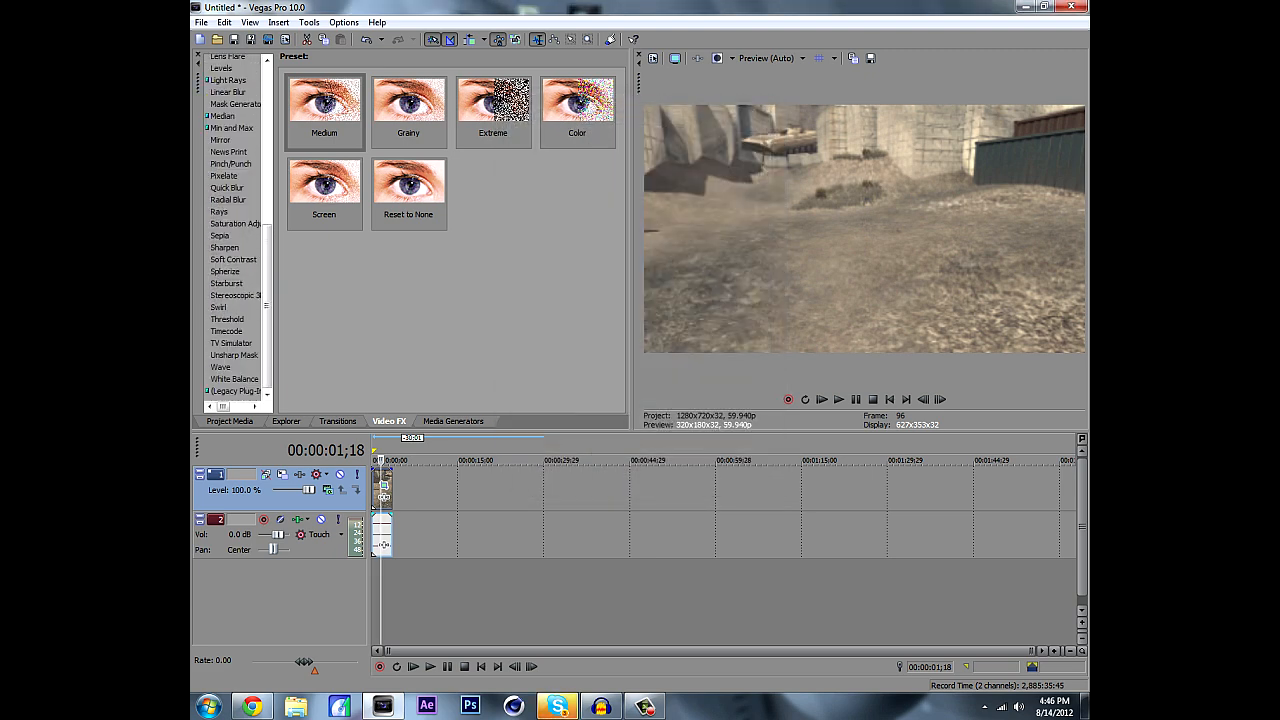
pyautogui.click(225, 248)
pyautogui.click(493, 108)
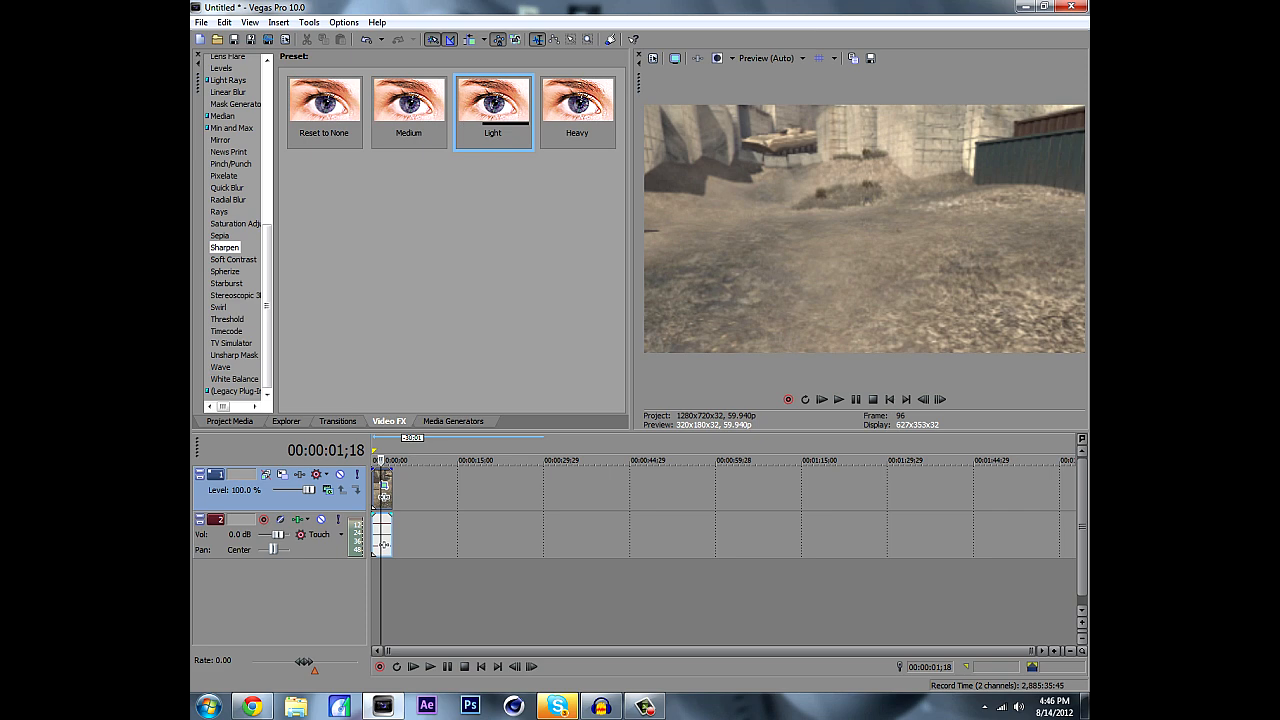
pyautogui.moveTo(493, 108); pyautogui.dragTo(383, 488)
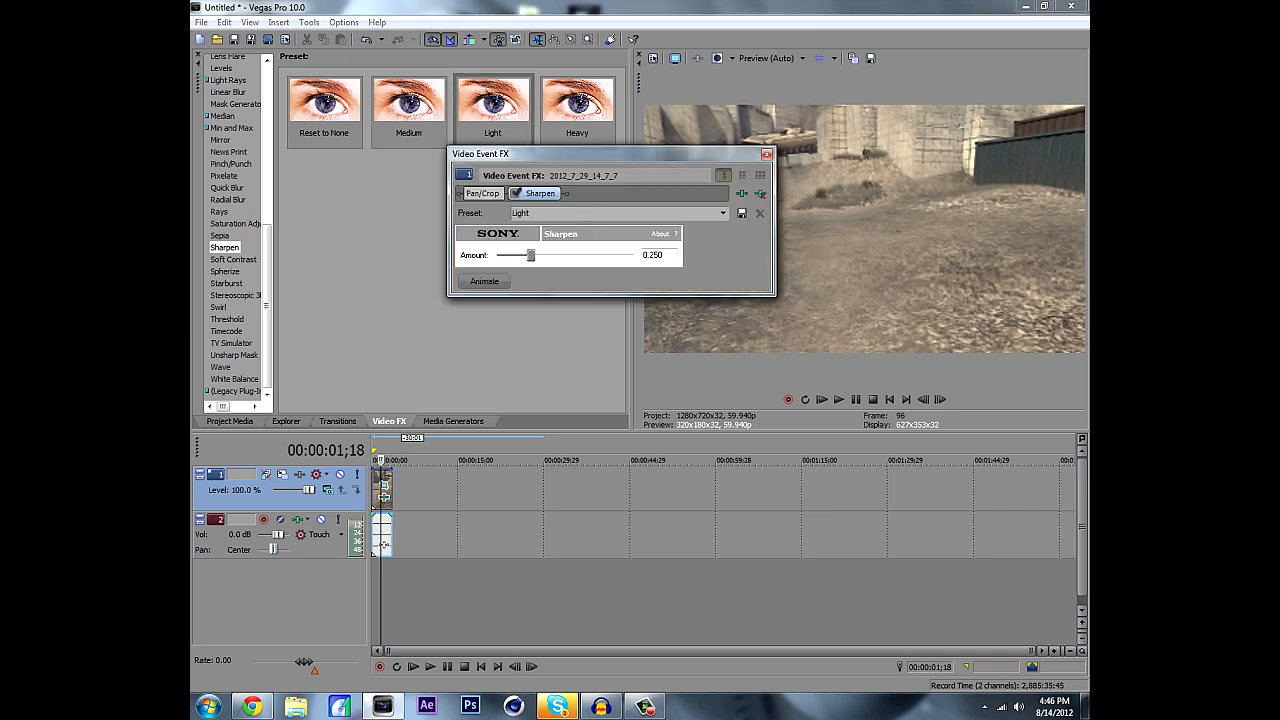
pyautogui.click(766, 154)
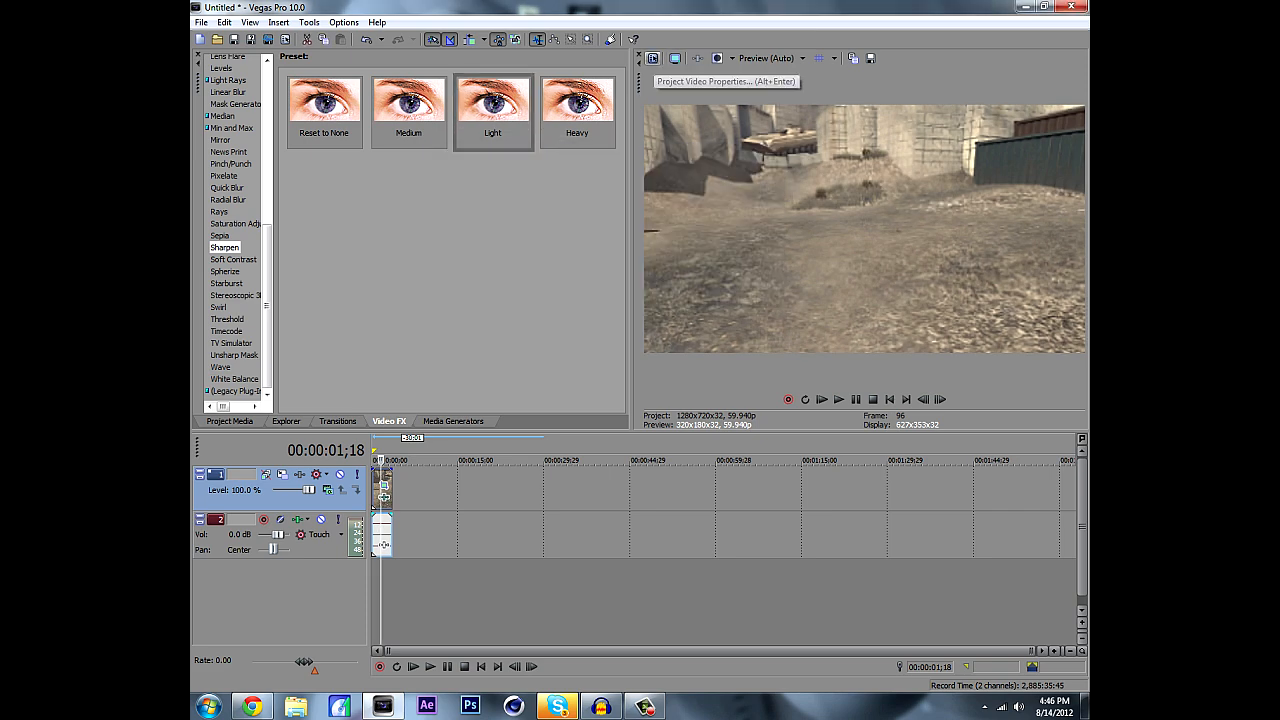
# Set the project frame rate to 25.000 (PAL) in the project video properties.
pyautogui.click(652, 58)
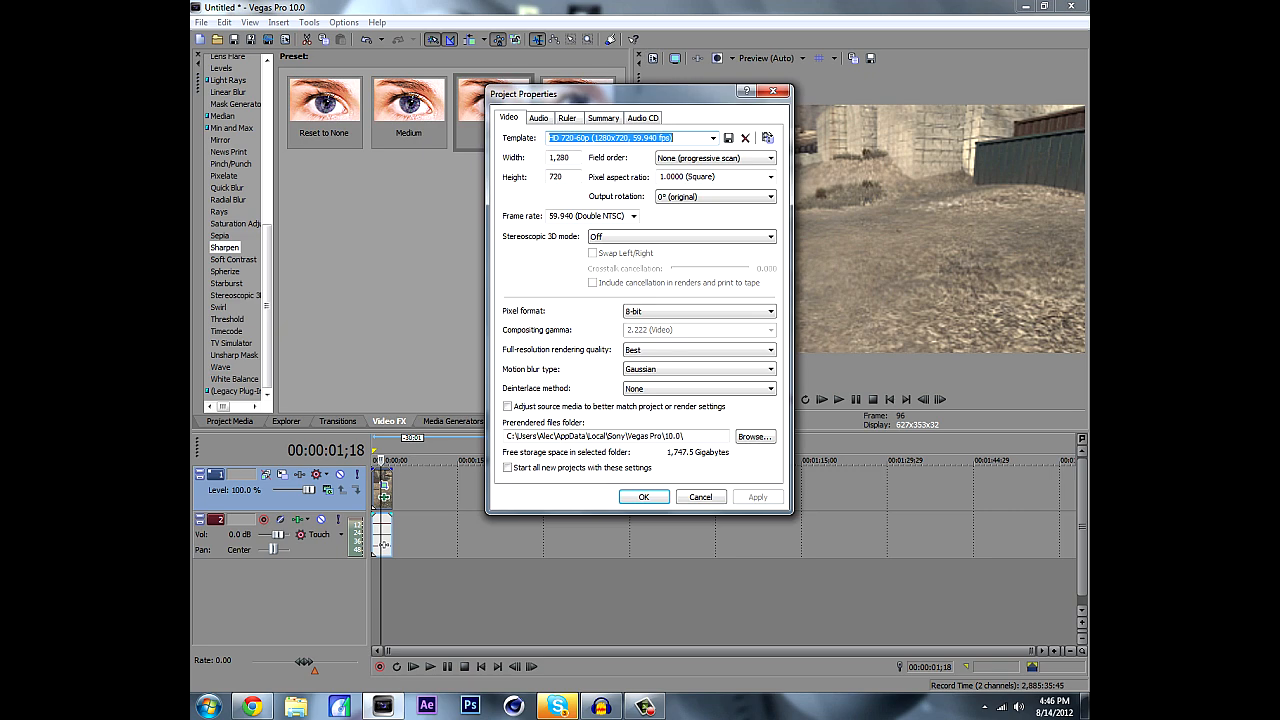
pyautogui.click(634, 216)
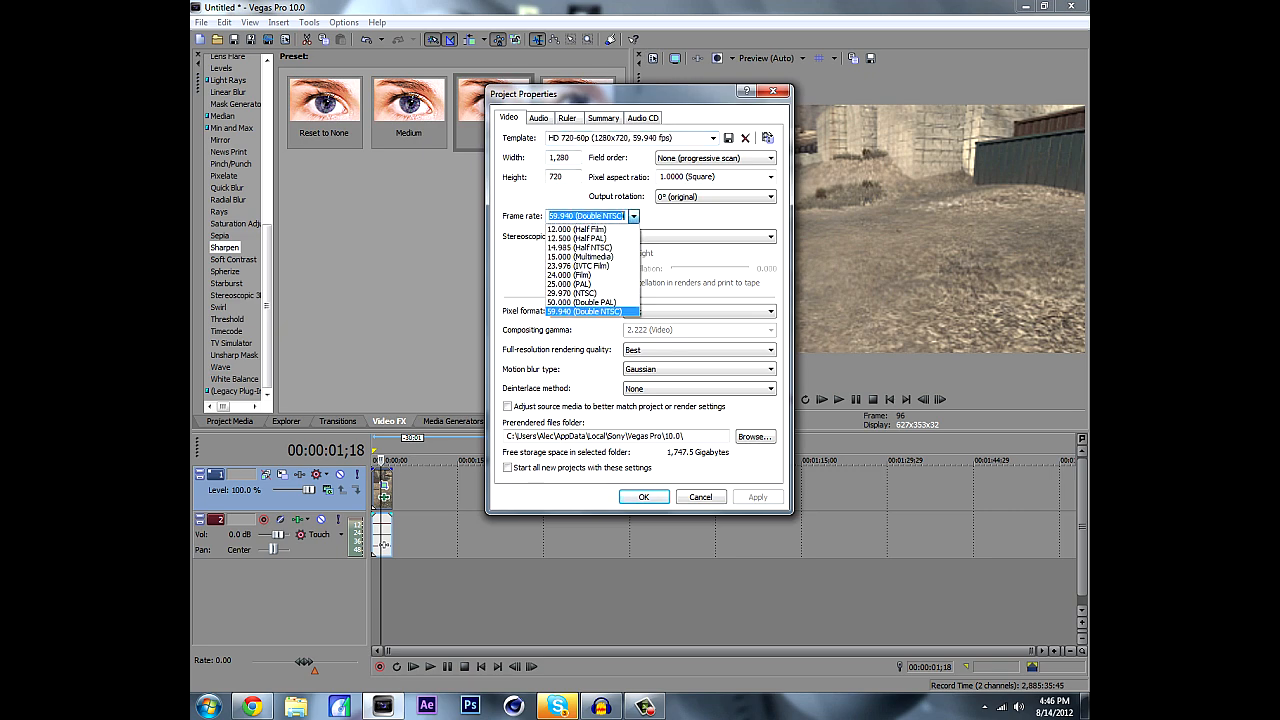
pyautogui.click(590, 283)
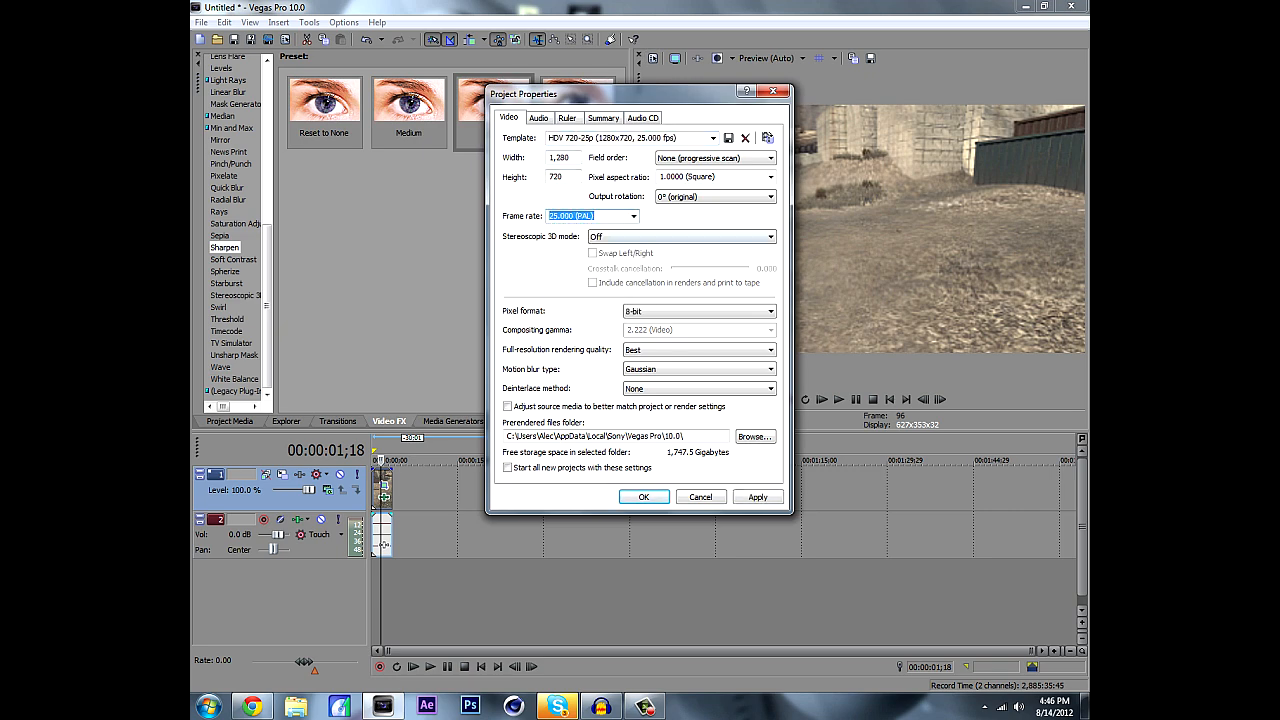
pyautogui.click(757, 497)
pyautogui.click(644, 497)
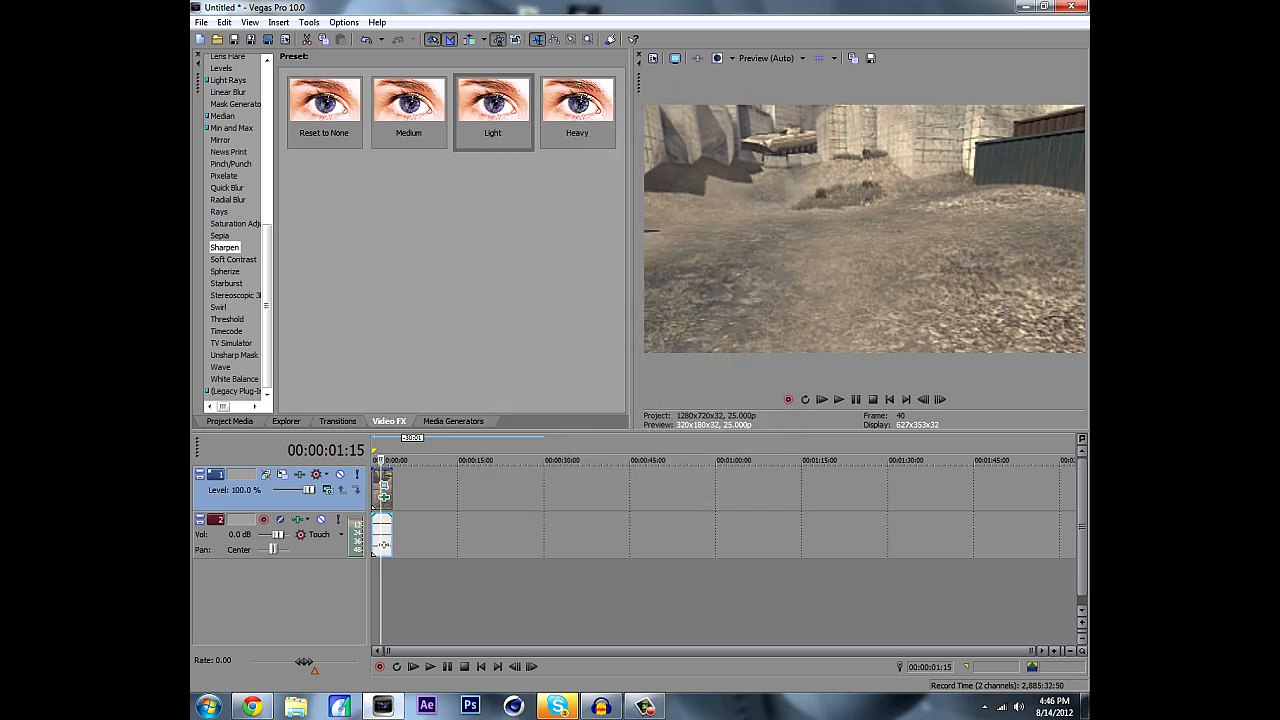
# Start rendering the project to a file and browse to the Cinematics folder inside Main Stuff > Editing.
pyautogui.click(267, 39)
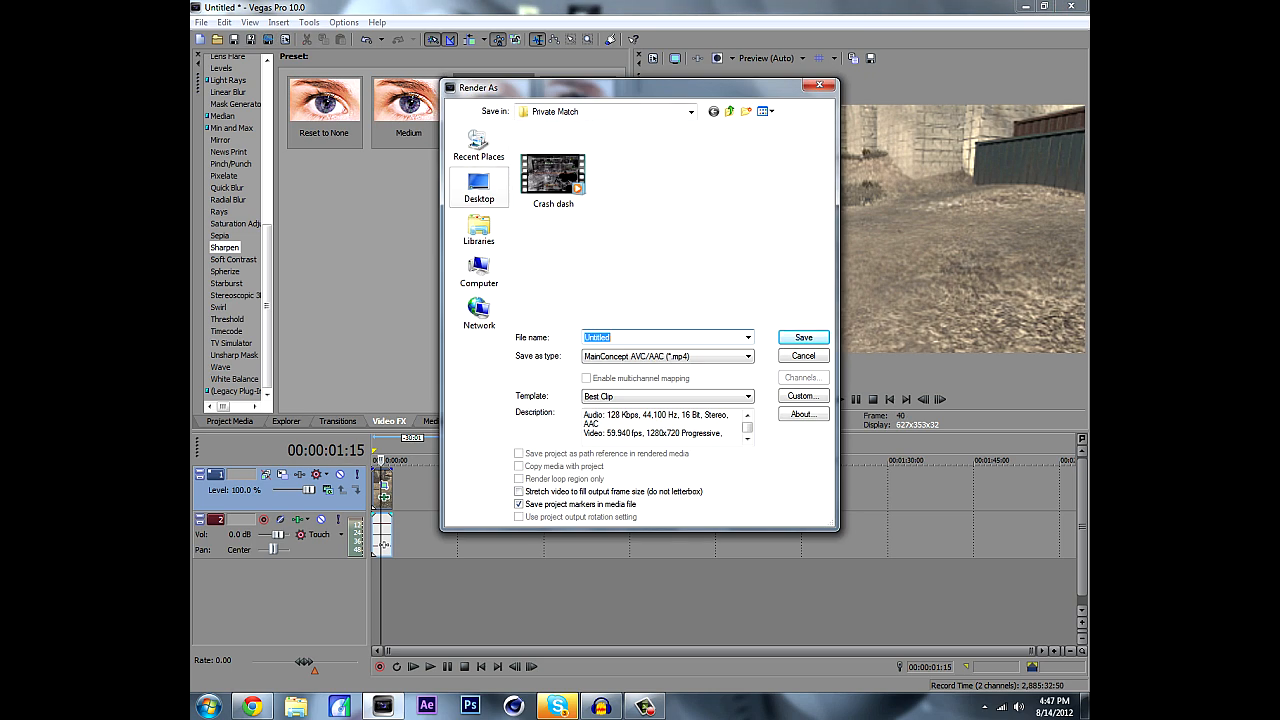
pyautogui.click(479, 228)
pyautogui.doubleClick(731, 149)
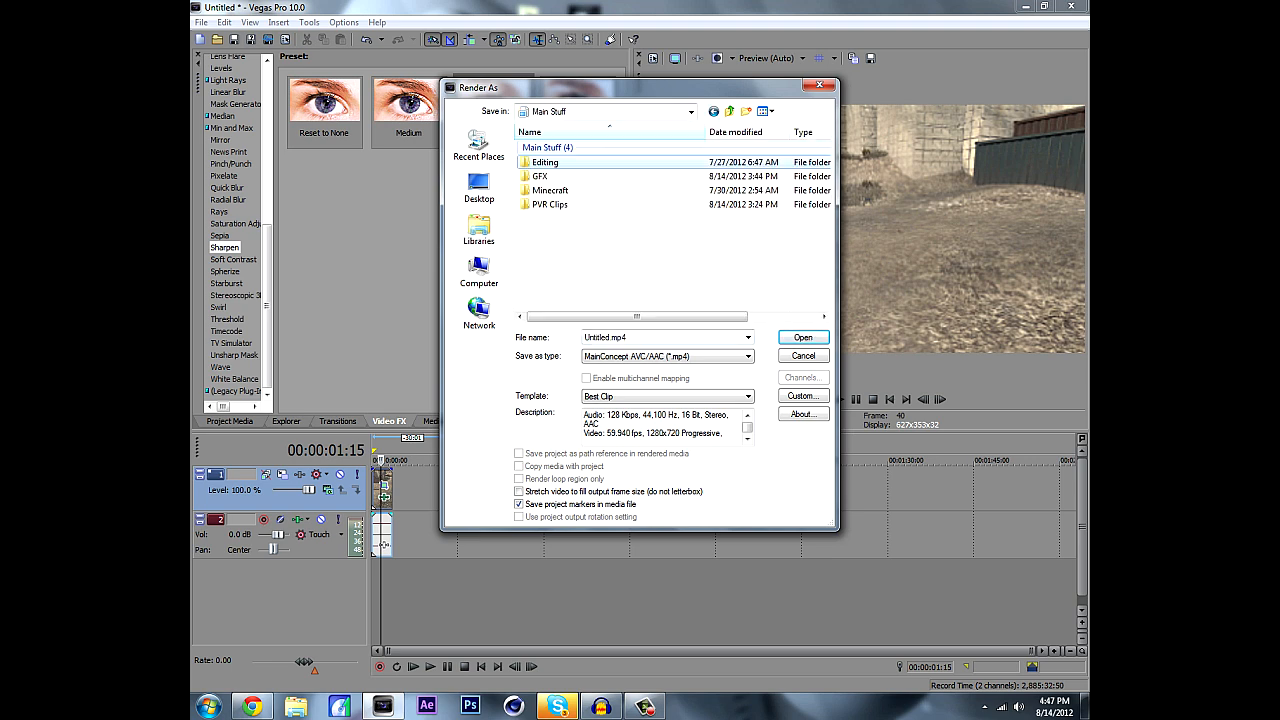
pyautogui.doubleClick(545, 162)
pyautogui.doubleClick(548, 161)
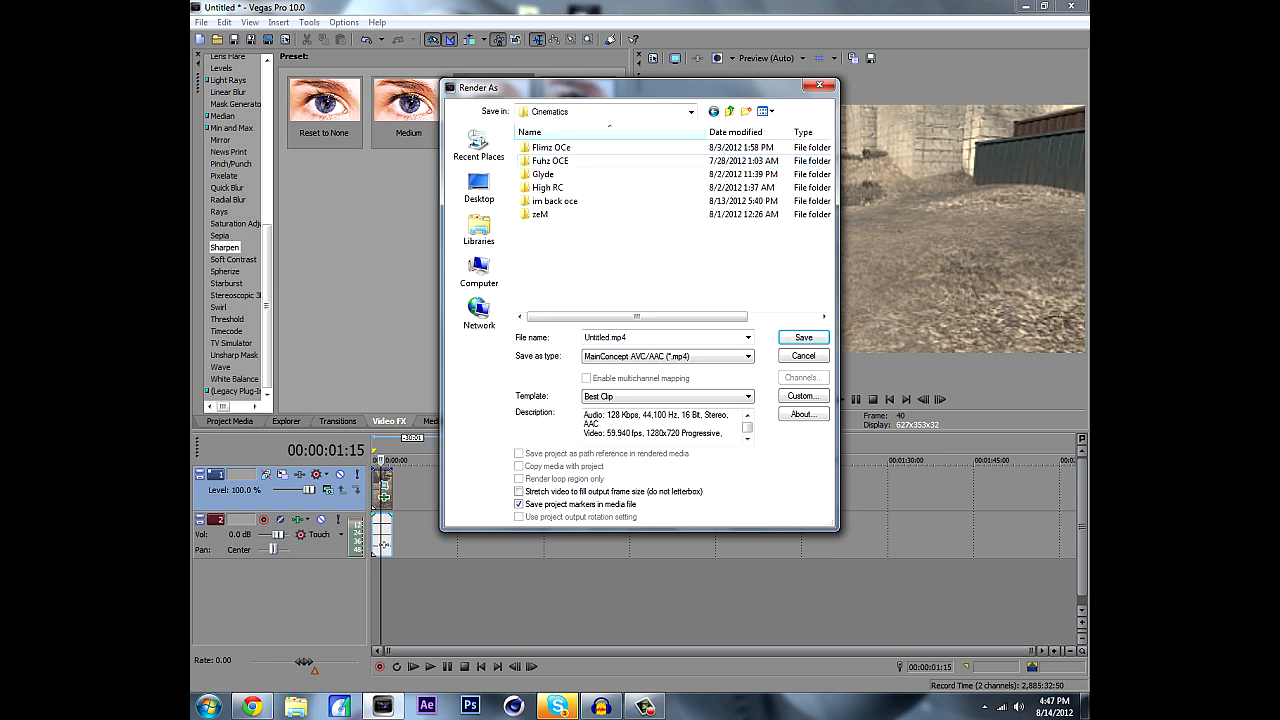
pyautogui.click(746, 111)
pyautogui.press('Return')
pyautogui.press('Delete')
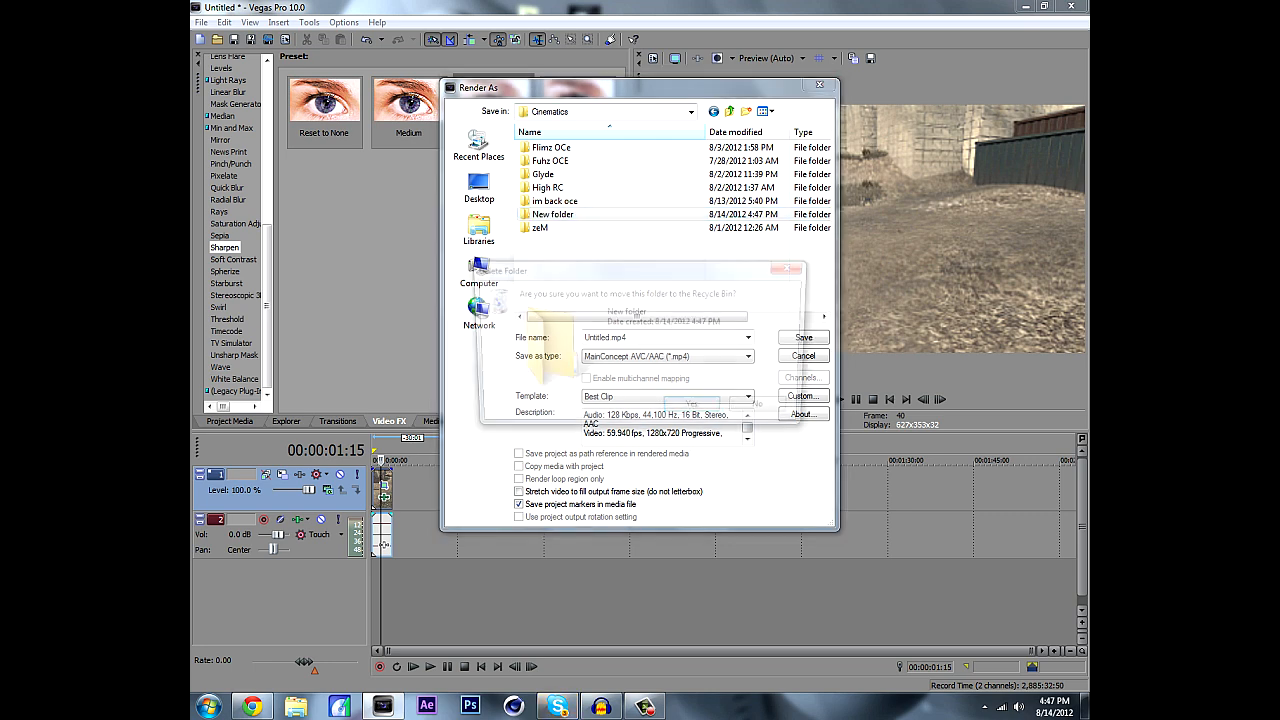
pyautogui.press('Return')
# Create a new folder named Test on the Desktop as the render destination.
pyautogui.click(479, 188)
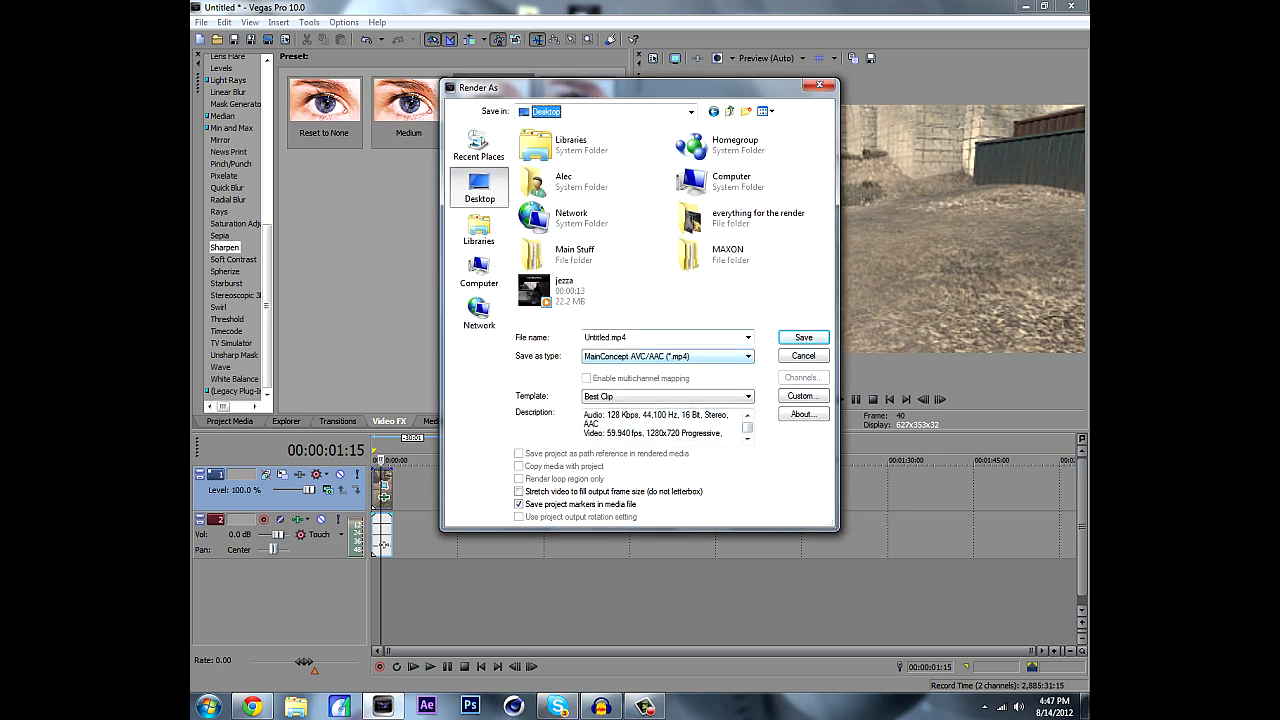
pyautogui.rightClick(712, 311)
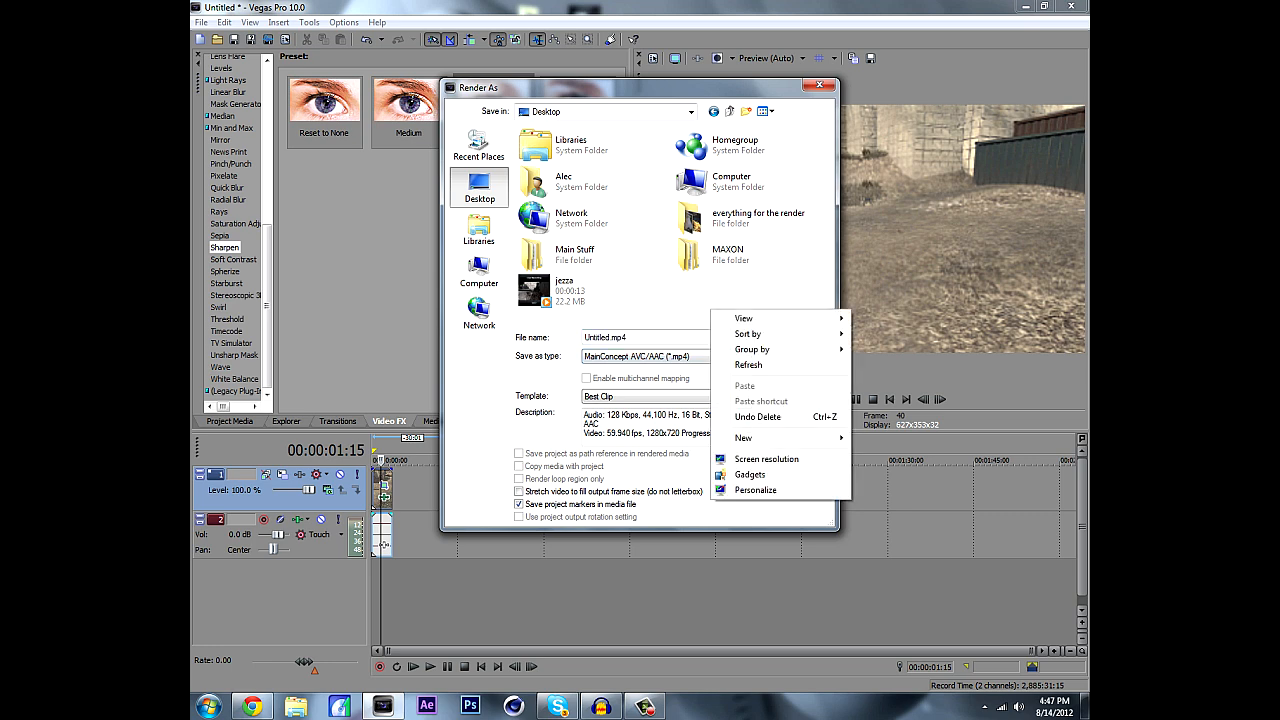
pyautogui.moveTo(760, 438)
pyautogui.click(884, 438)
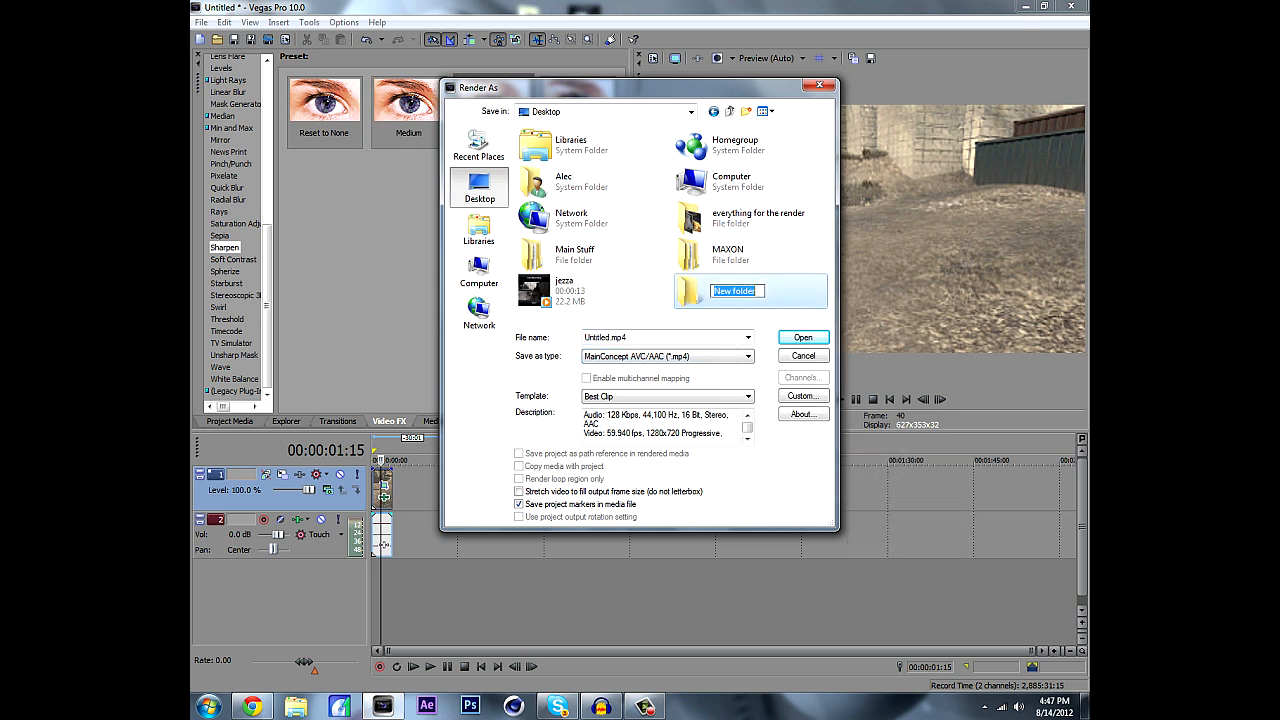
pyautogui.rightClick(760, 290)
pyautogui.click(790, 574)
pyautogui.write('Test')
pyautogui.press('Return')
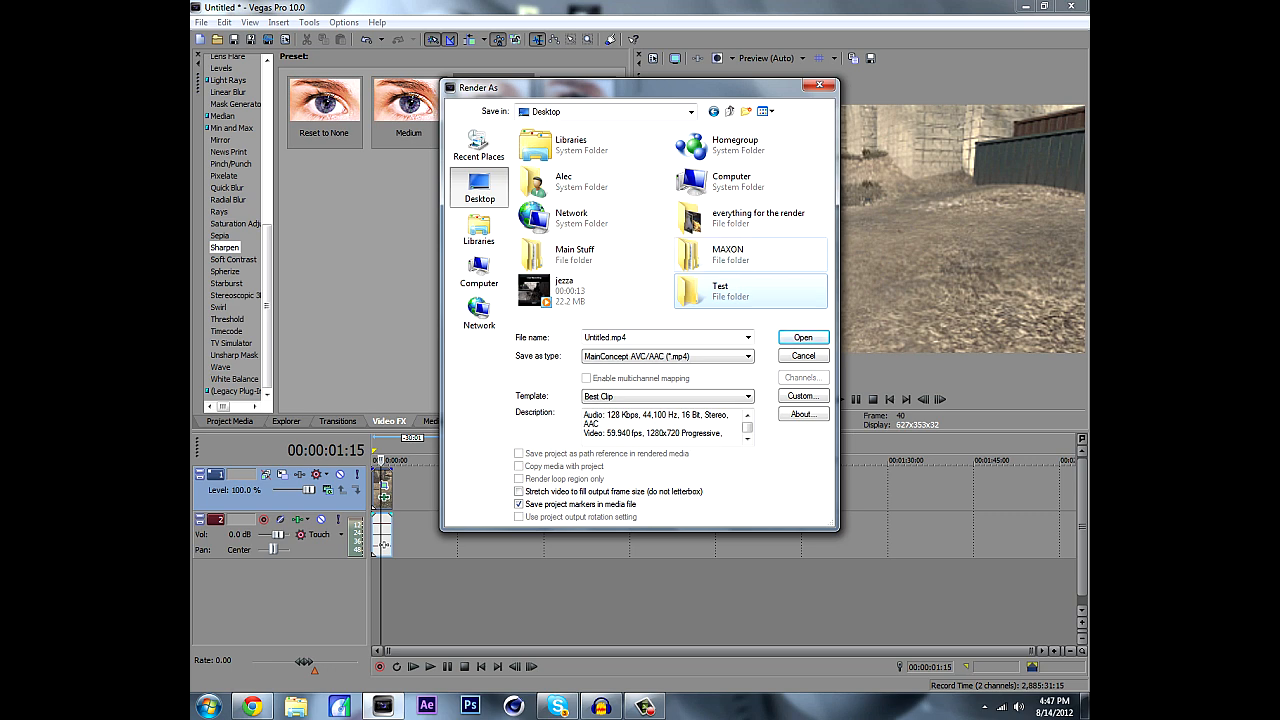
# Create two subfolders named Seq and Files inside the Test folder.
pyautogui.doubleClick(752, 291)
pyautogui.click(746, 111)
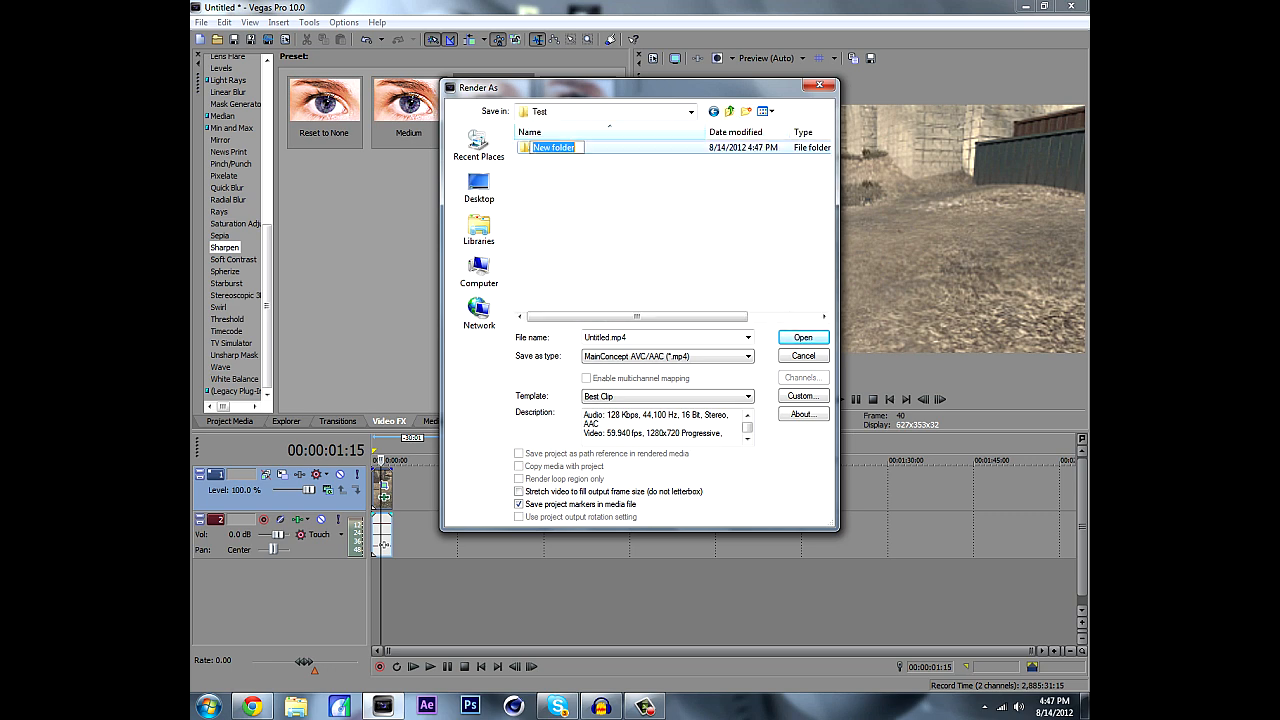
pyautogui.write('Seq')
pyautogui.click(746, 111)
pyautogui.write('Files')
pyautogui.press('Return')
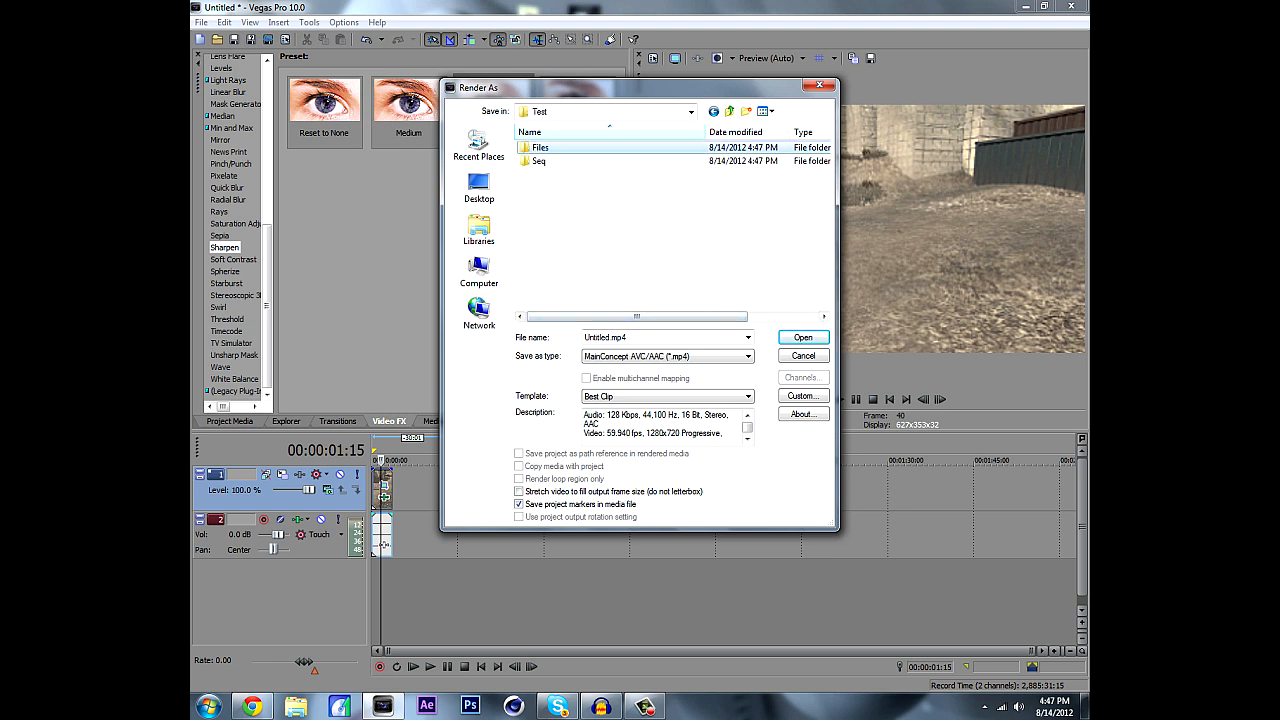
pyautogui.click(606, 215)
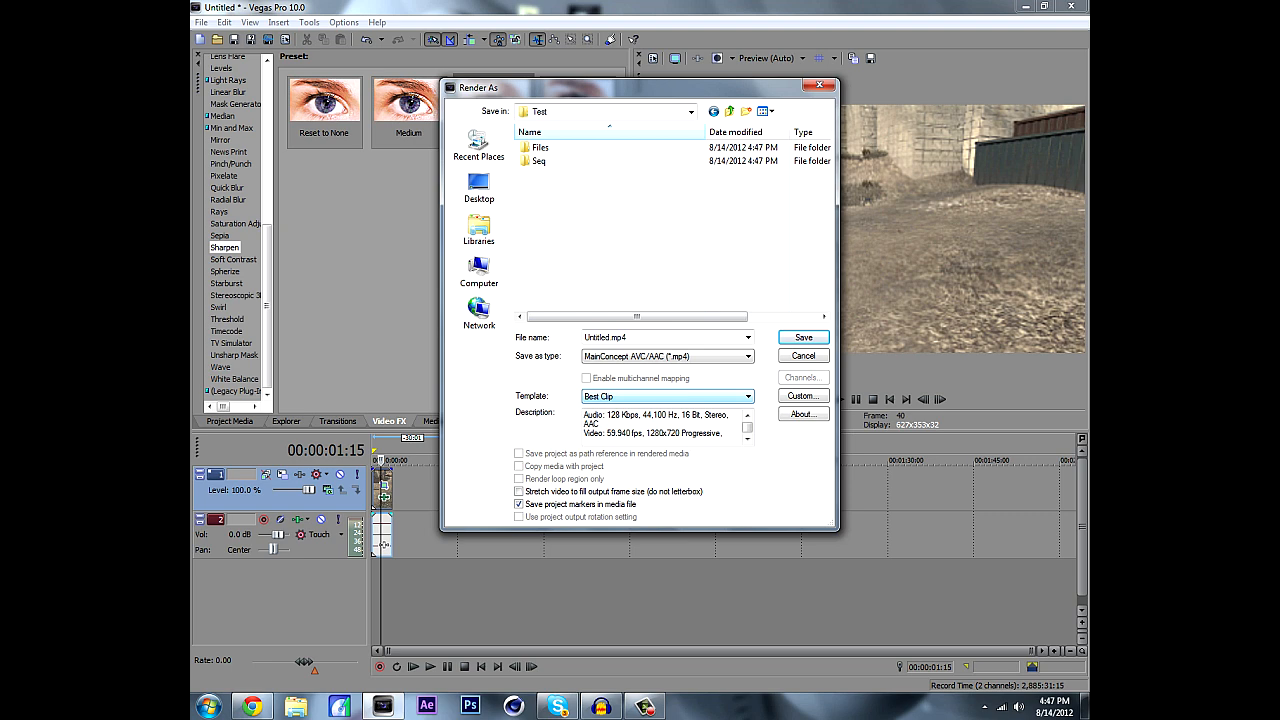
# Choose the MainConcept AVC/AAC (*.mp4) format with the Best Youtube template for the render.
pyautogui.click(668, 396)
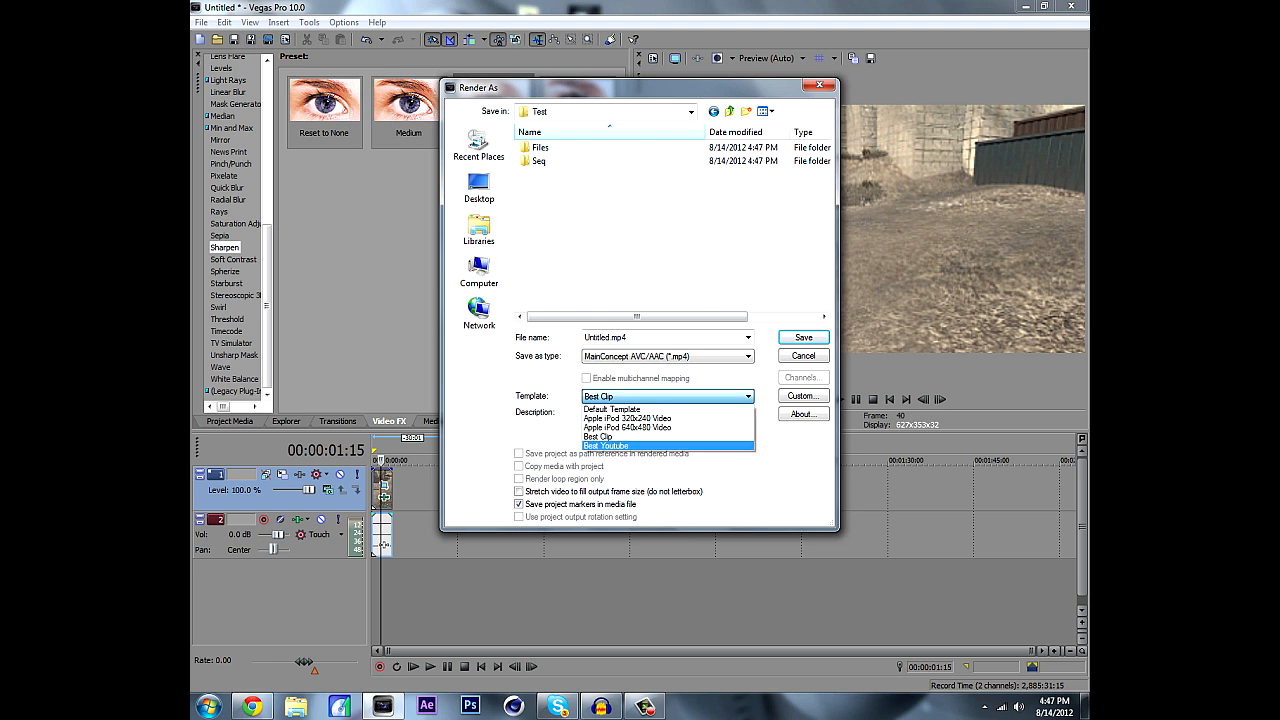
pyautogui.click(660, 446)
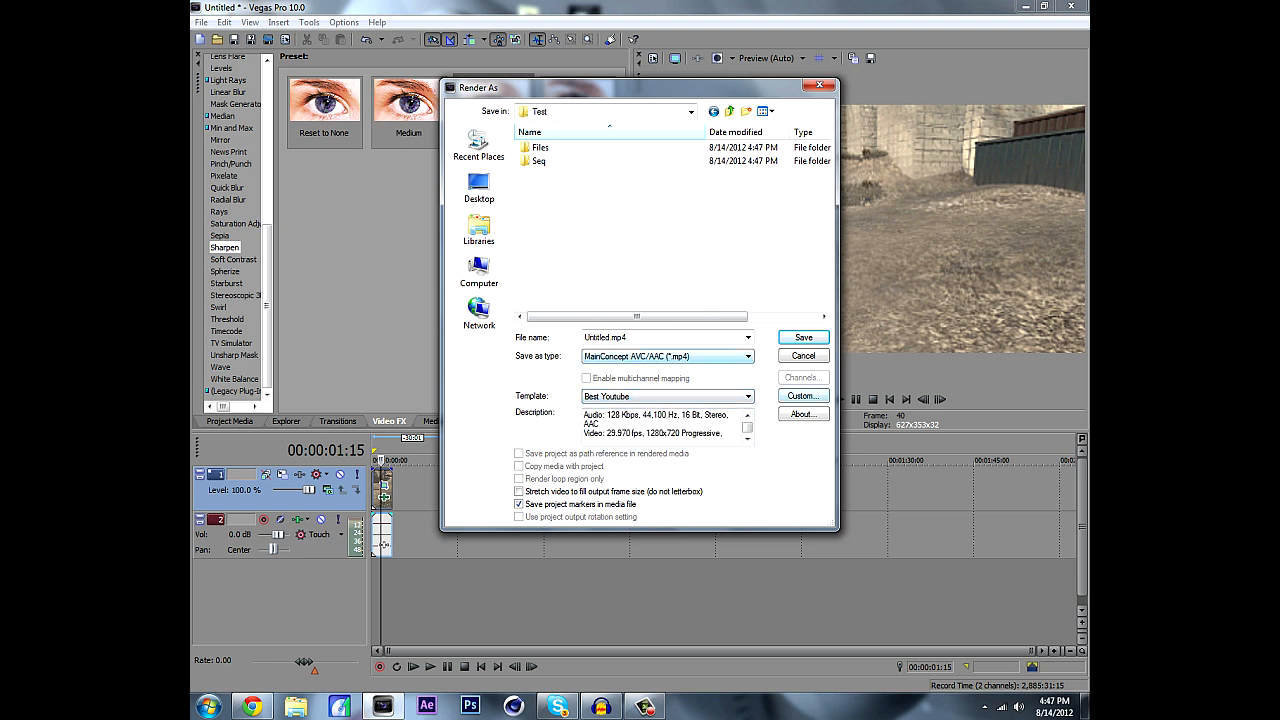
pyautogui.click(803, 396)
pyautogui.click(770, 91)
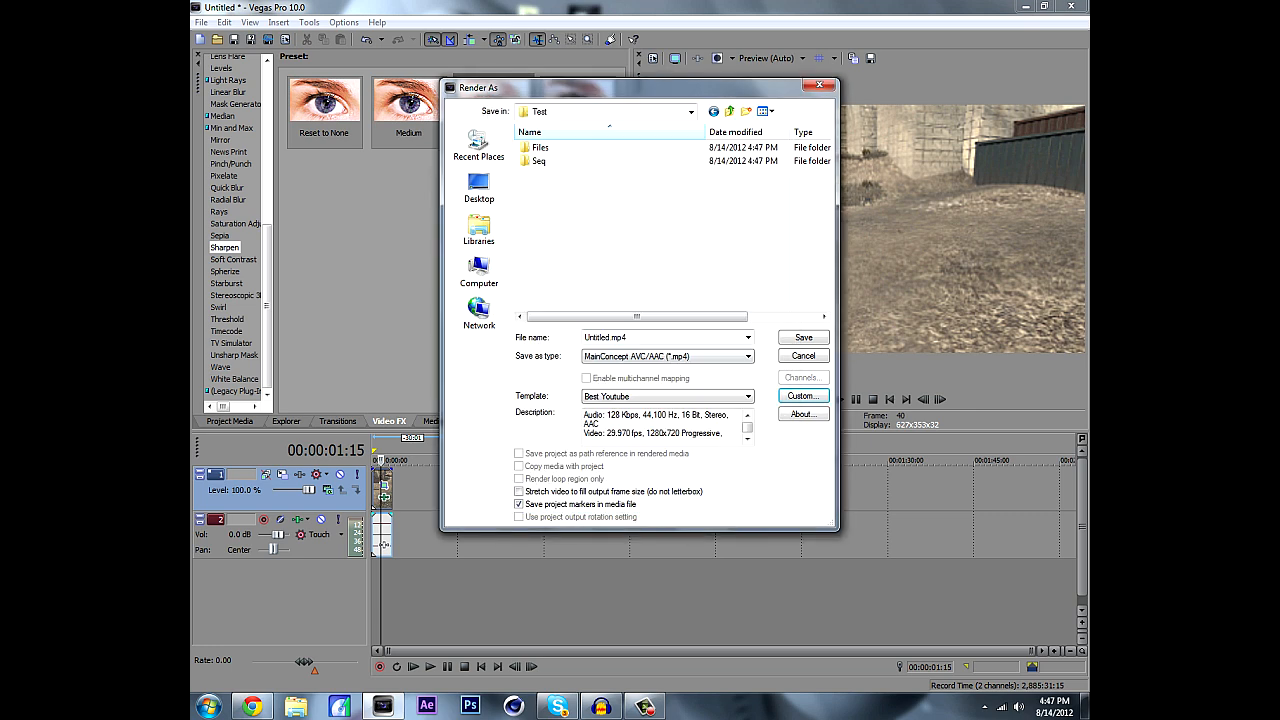
pyautogui.click(668, 356)
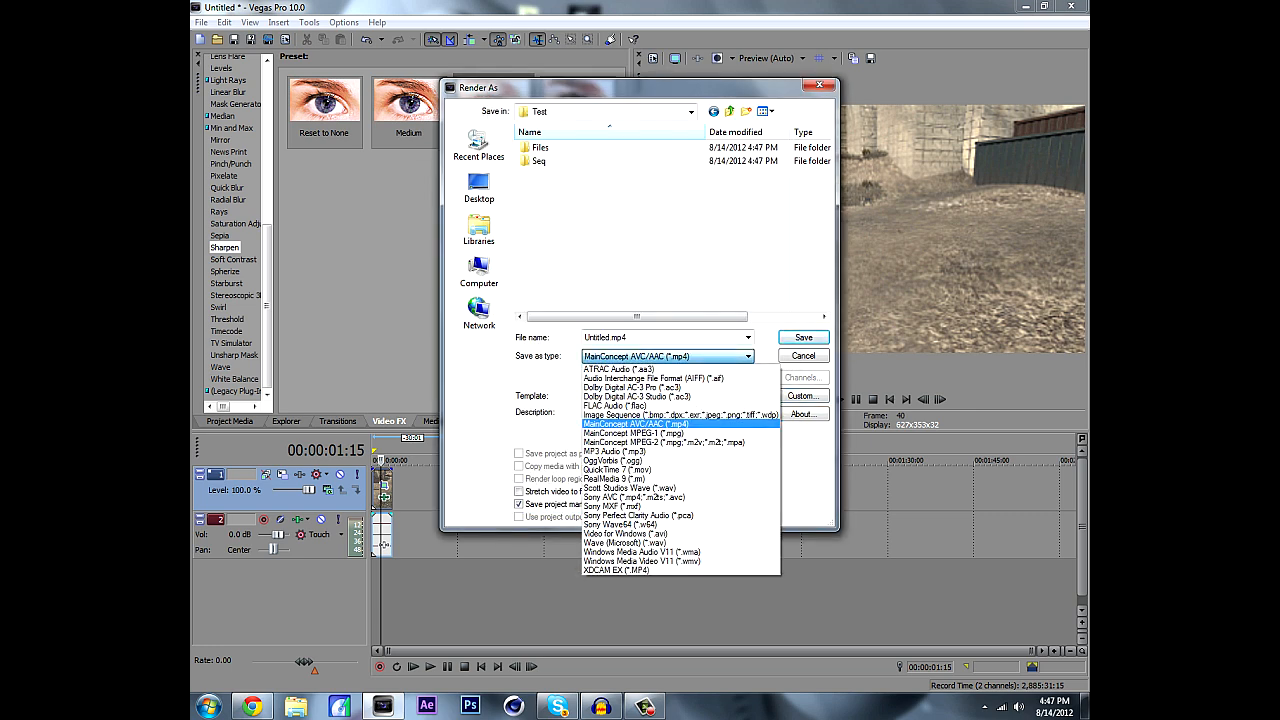
pyautogui.click(668, 424)
pyautogui.click(668, 397)
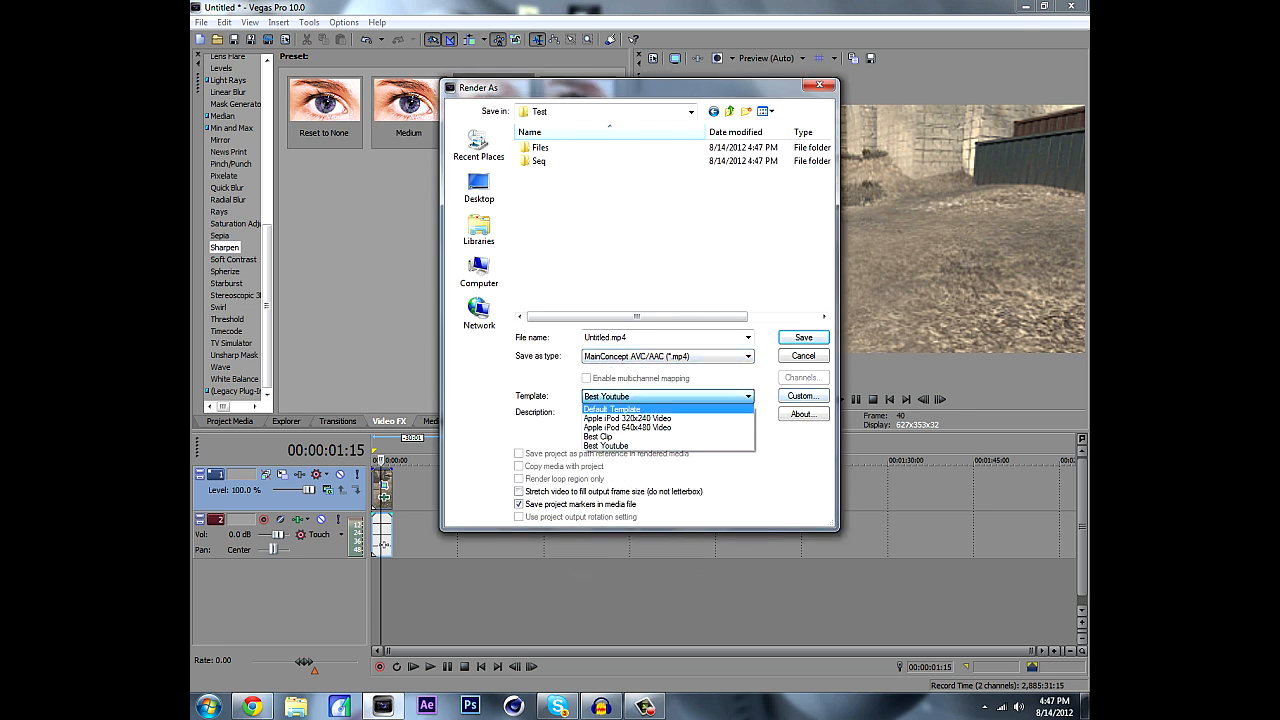
pyautogui.click(668, 406)
pyautogui.click(668, 397)
pyautogui.click(668, 445)
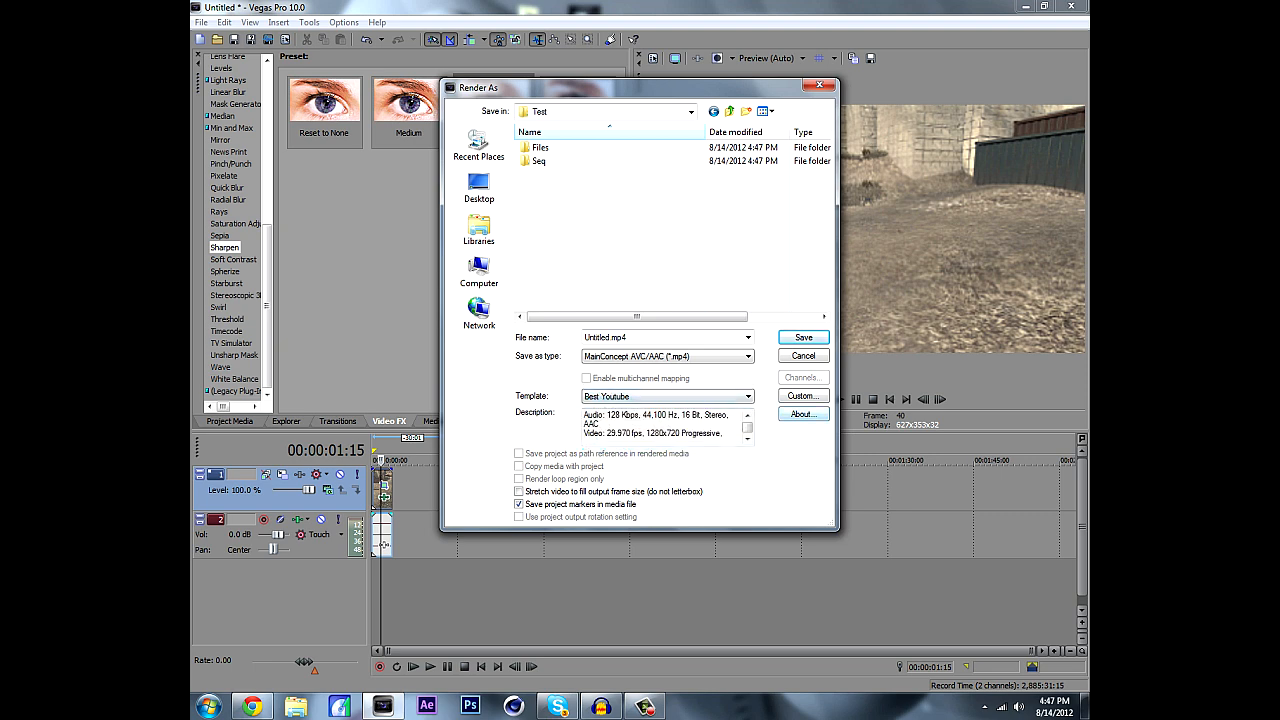
# Set the render template's frame rate to 25.000 (PAL) and review its bit rate, rendering quality and field order settings.
pyautogui.click(803, 395)
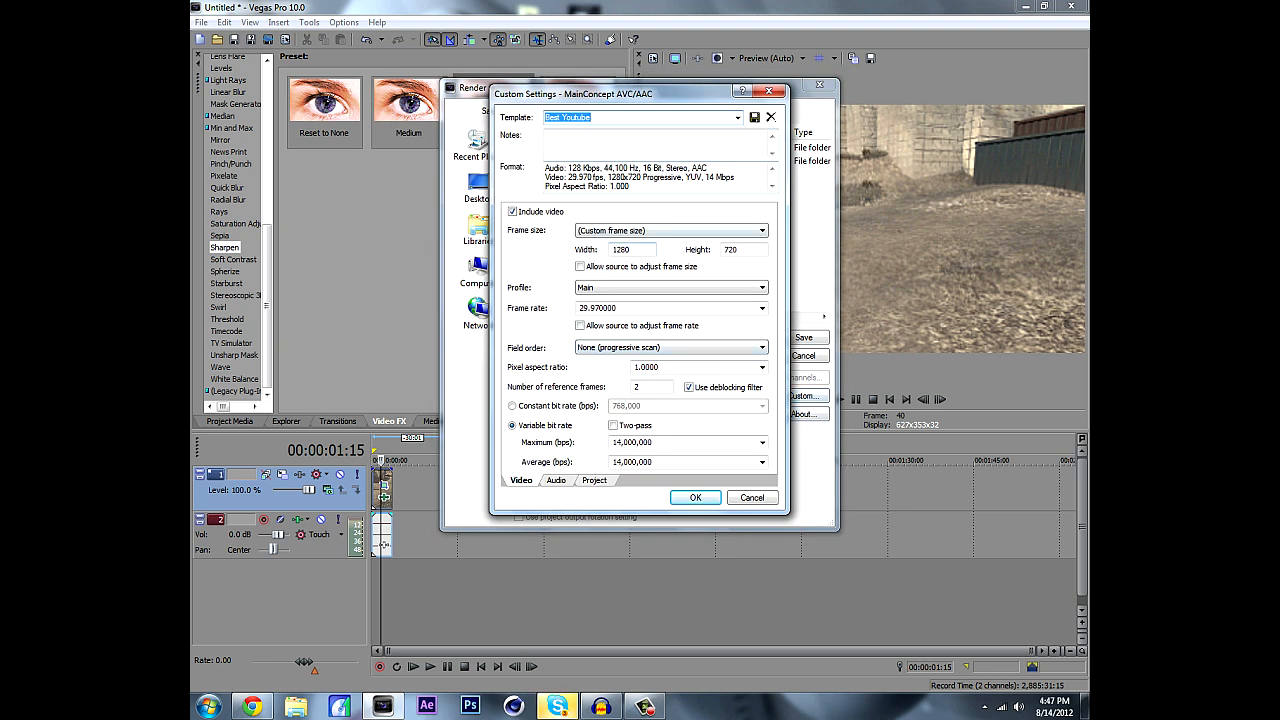
pyautogui.click(762, 308)
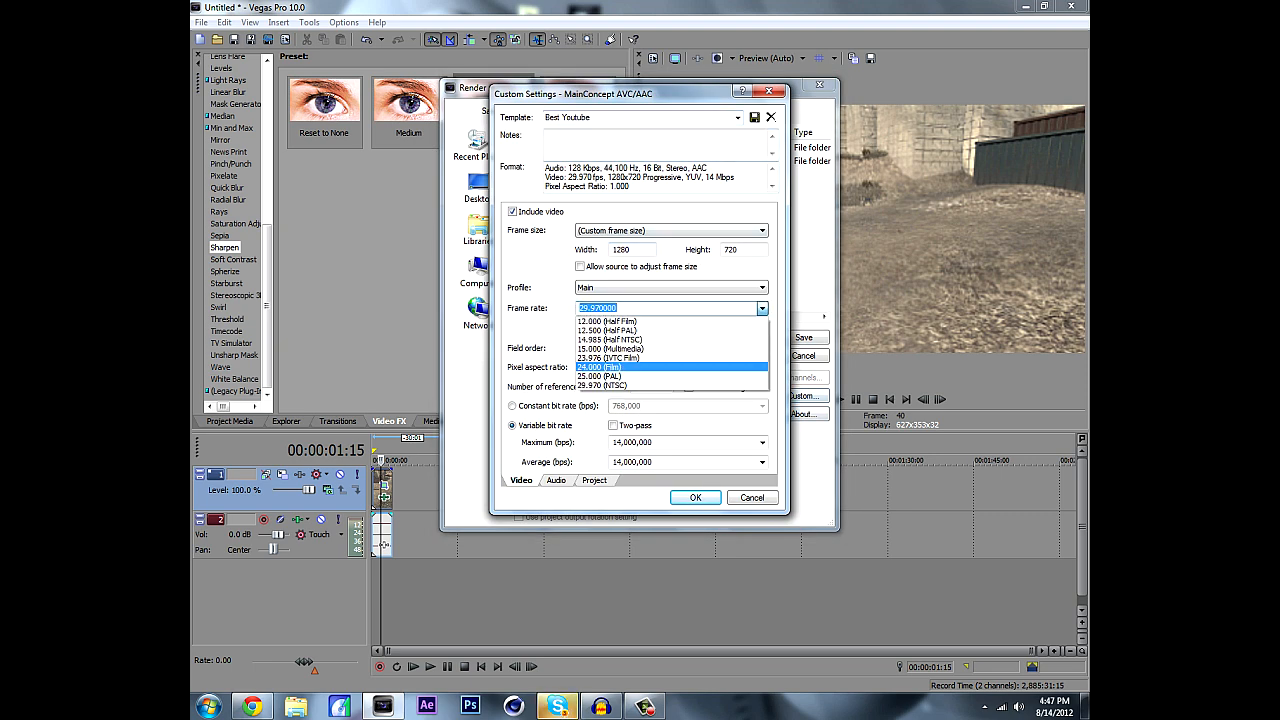
pyautogui.click(640, 376)
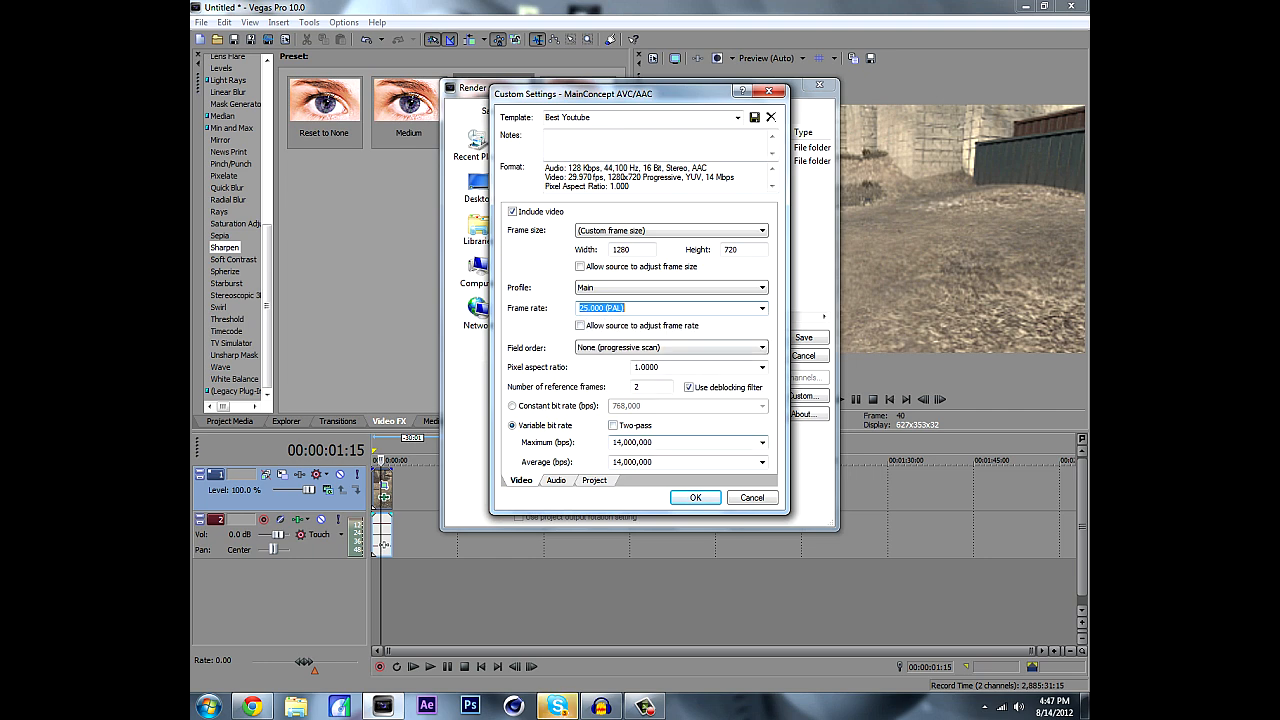
pyautogui.click(762, 443)
pyautogui.click(762, 443)
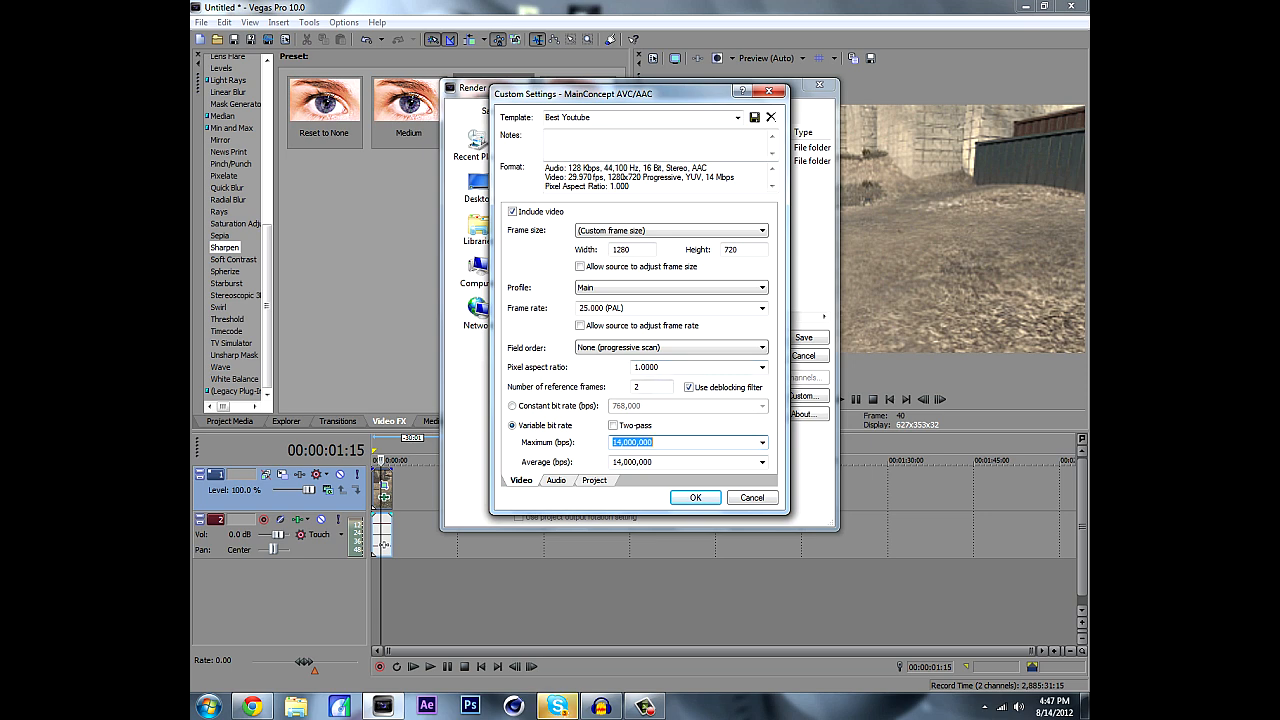
pyautogui.click(594, 481)
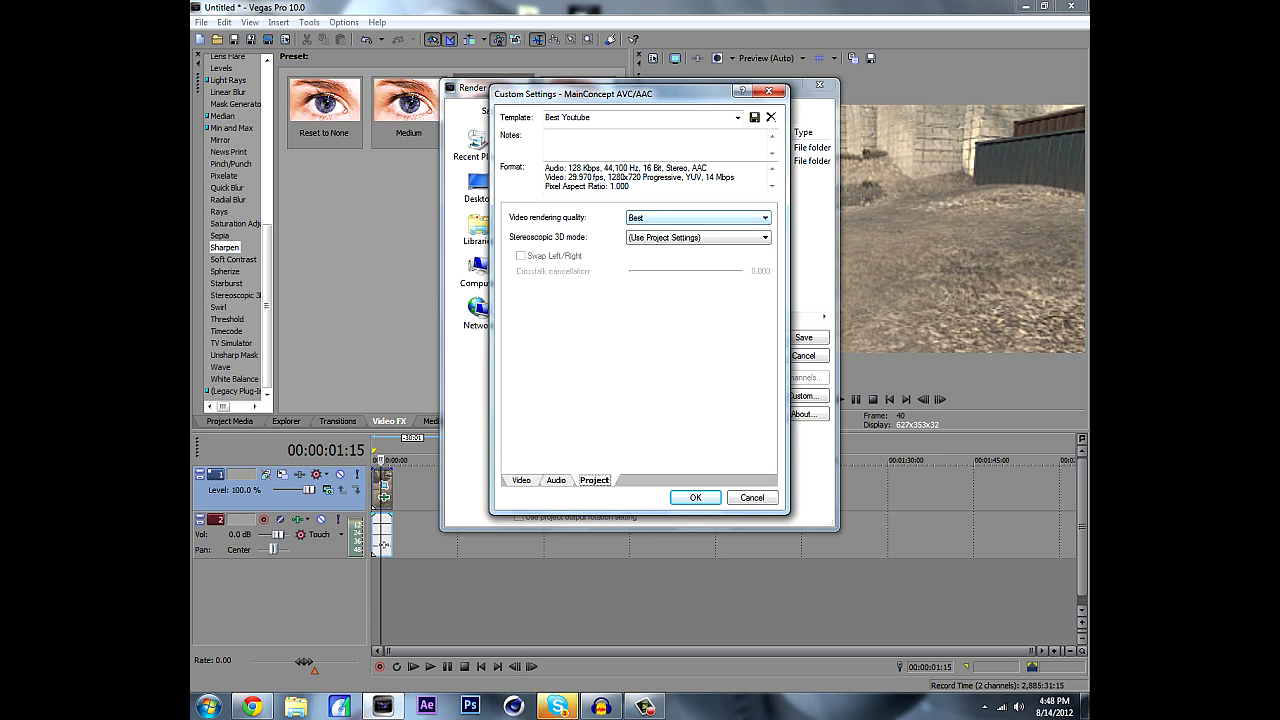
pyautogui.click(521, 481)
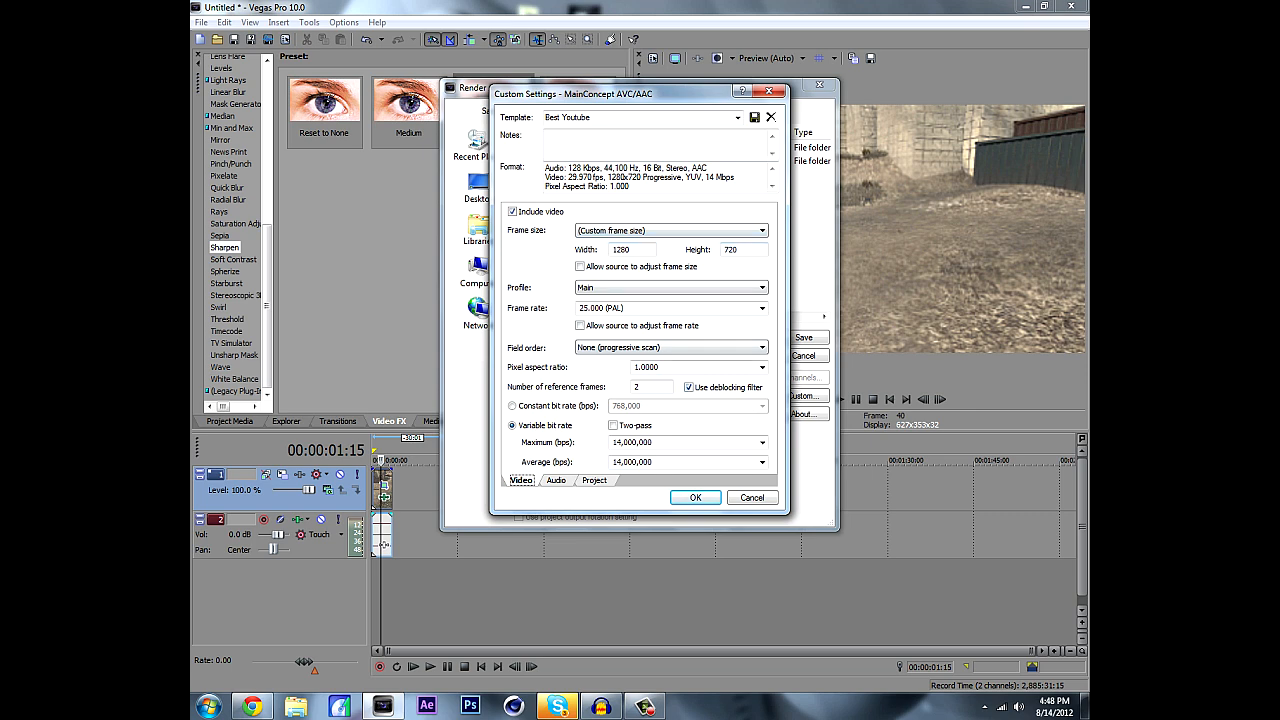
pyautogui.click(671, 348)
pyautogui.click(671, 348)
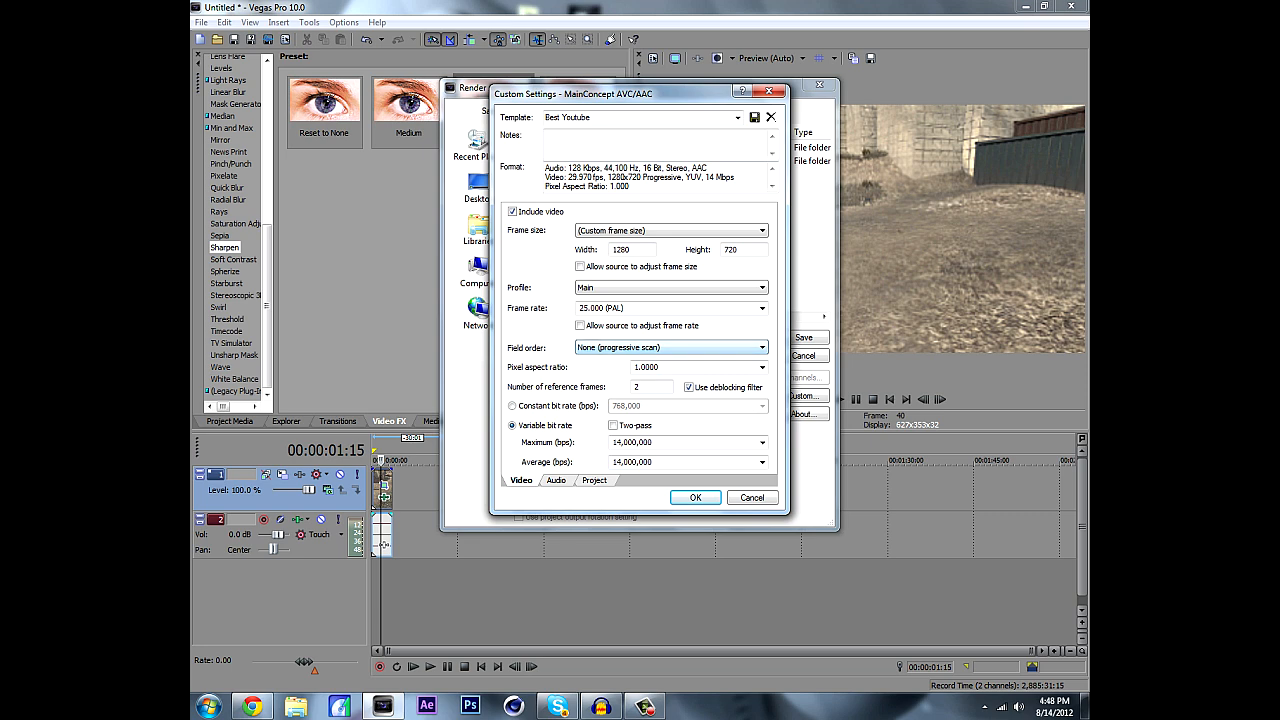
pyautogui.press('Return')
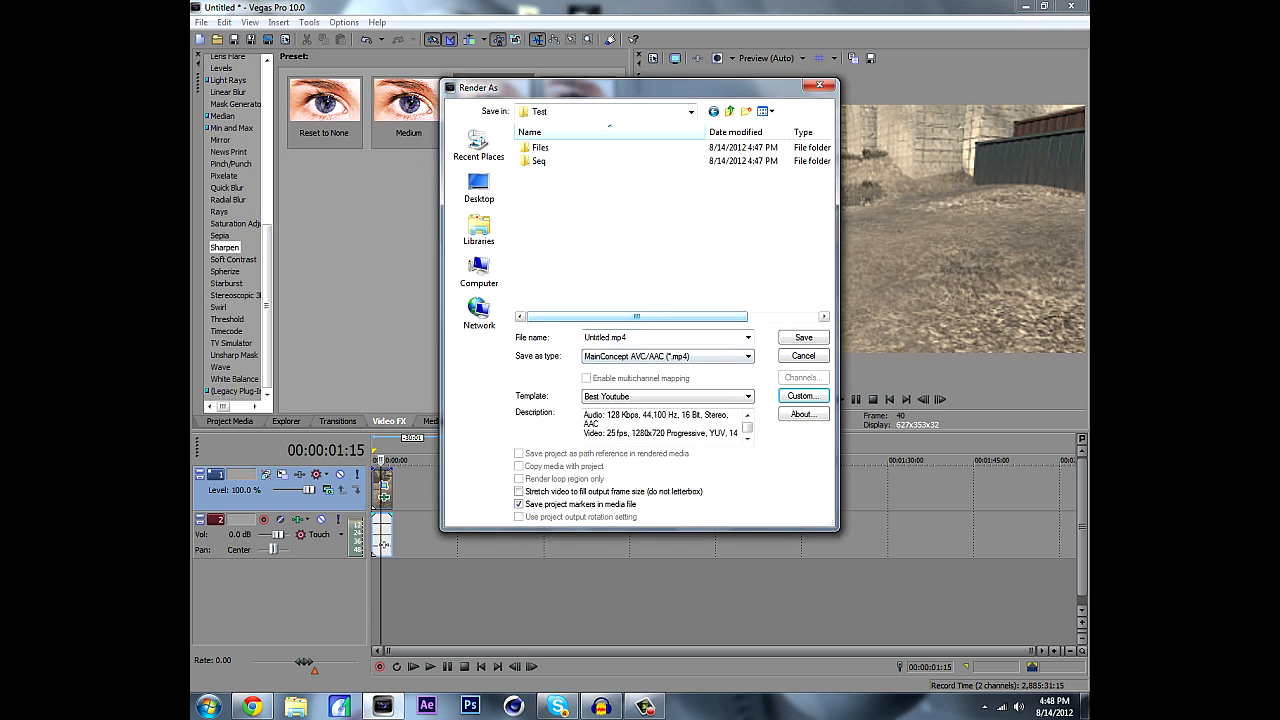
# Name the output file Original and render it as an MP4 into the Test folder.
pyautogui.click(640, 338)
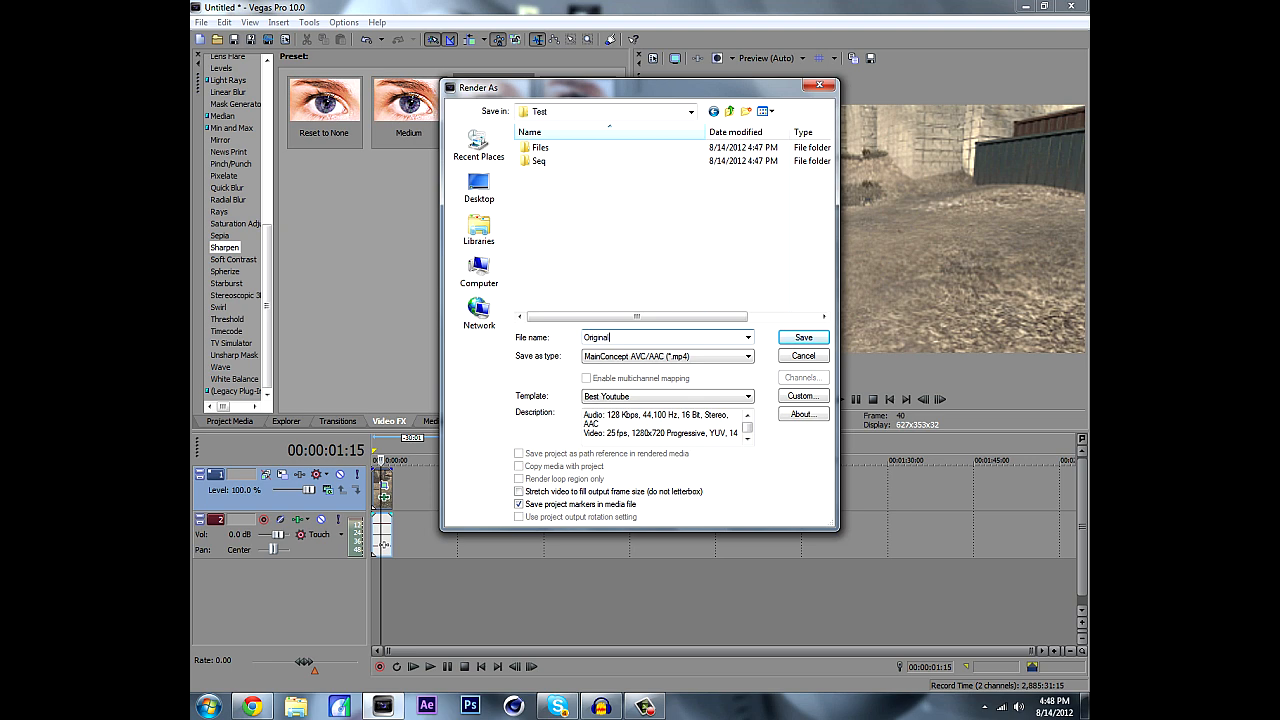
pyautogui.press('Return')
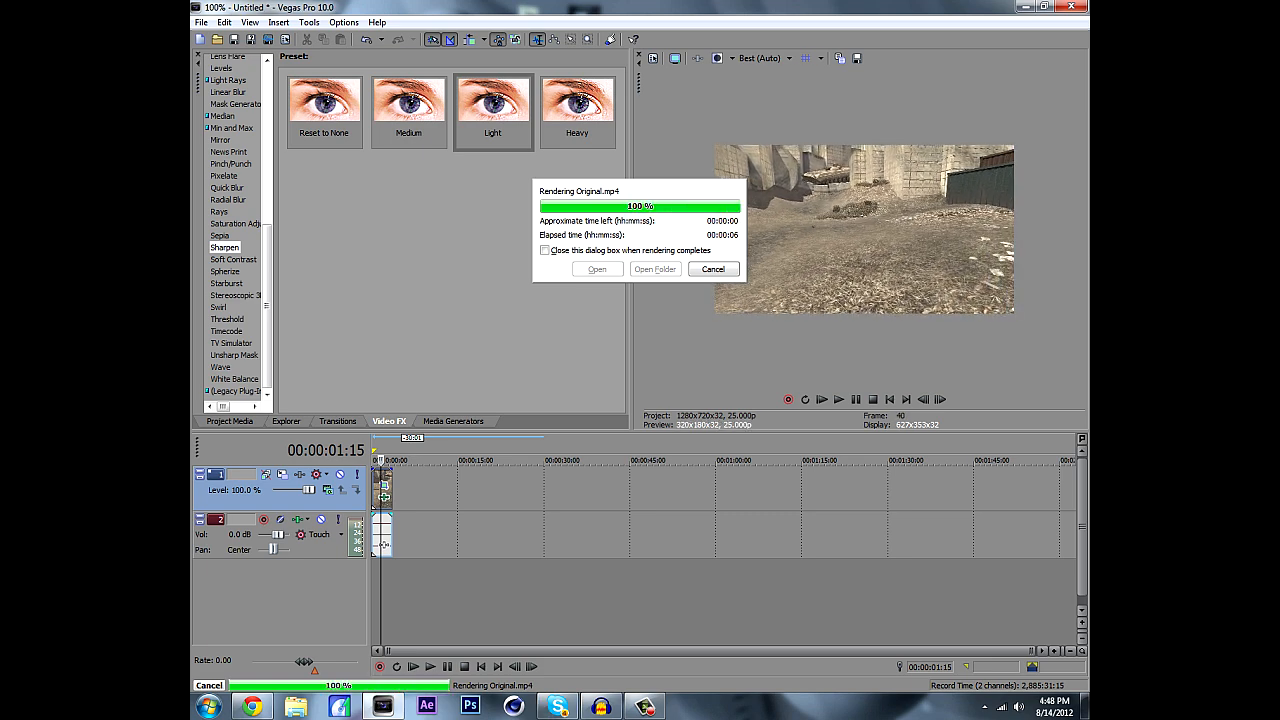
pyautogui.click(597, 269)
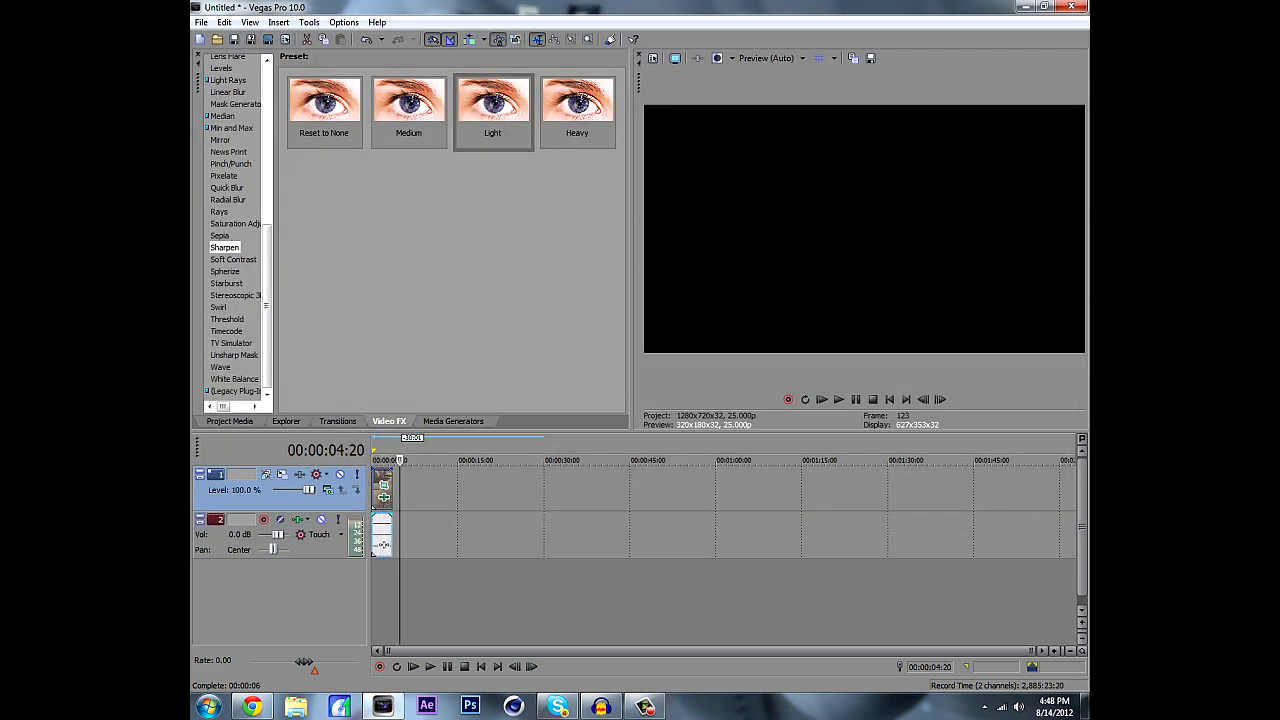
pyautogui.click(639, 55)
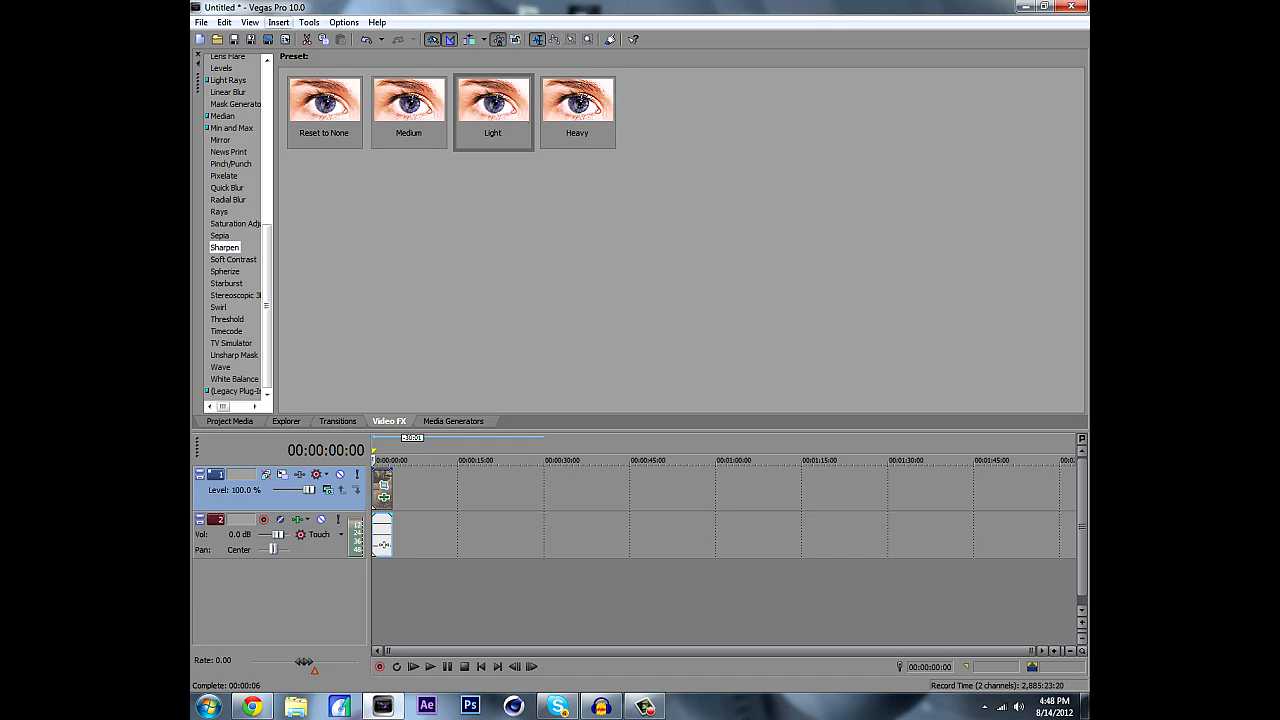
pyautogui.click(309, 22)
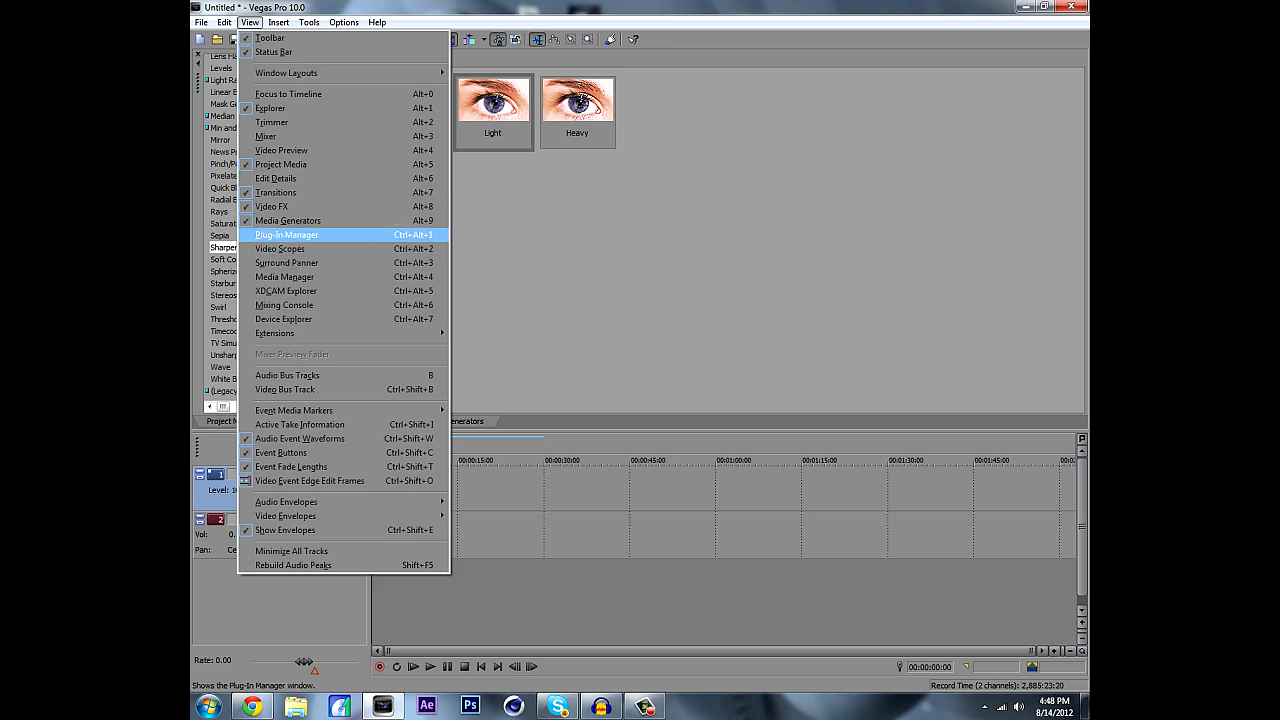
pyautogui.click(281, 150)
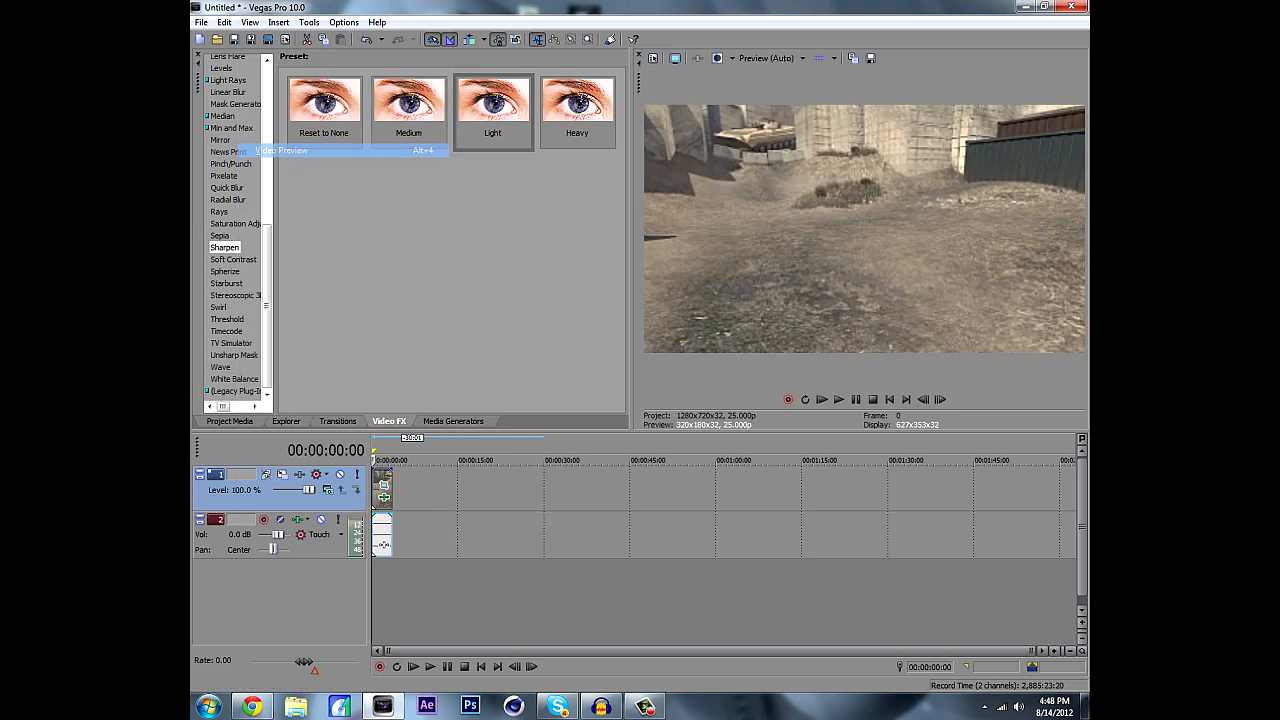
# Check the project's video properties and render the clip as a PNG image sequence named dicks into the Seq folder.
pyautogui.click(652, 58)
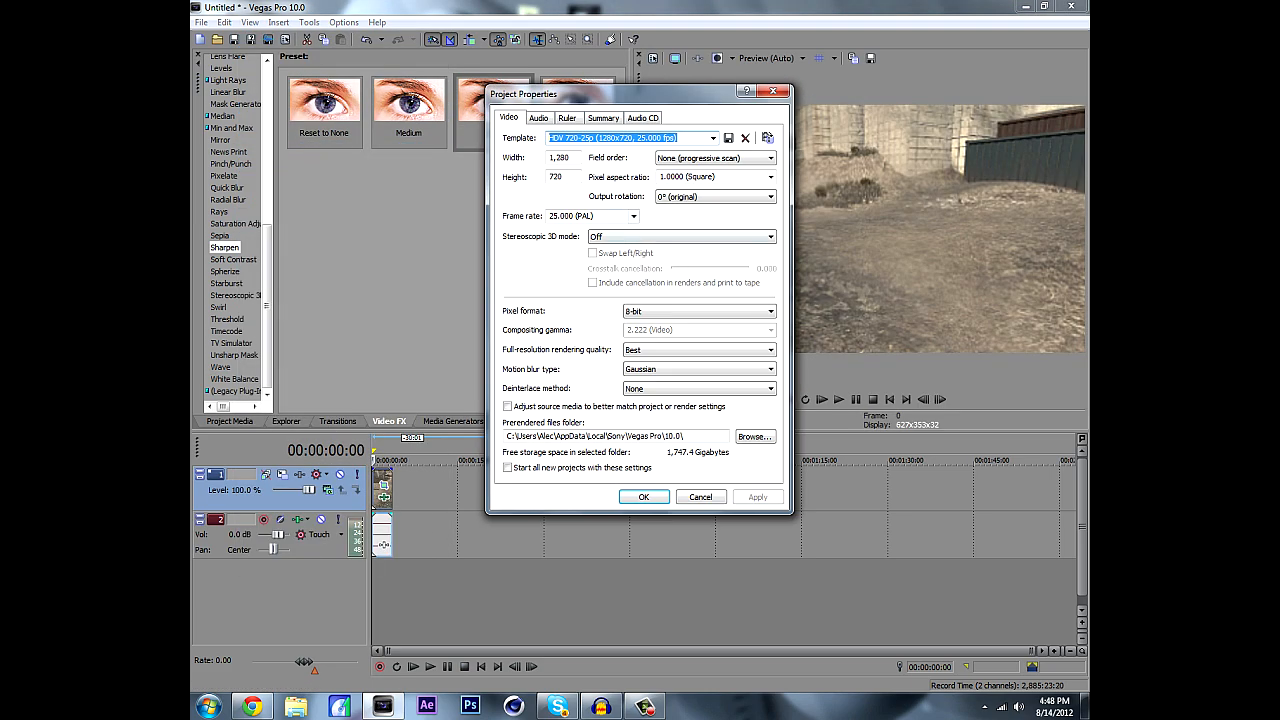
pyautogui.click(701, 497)
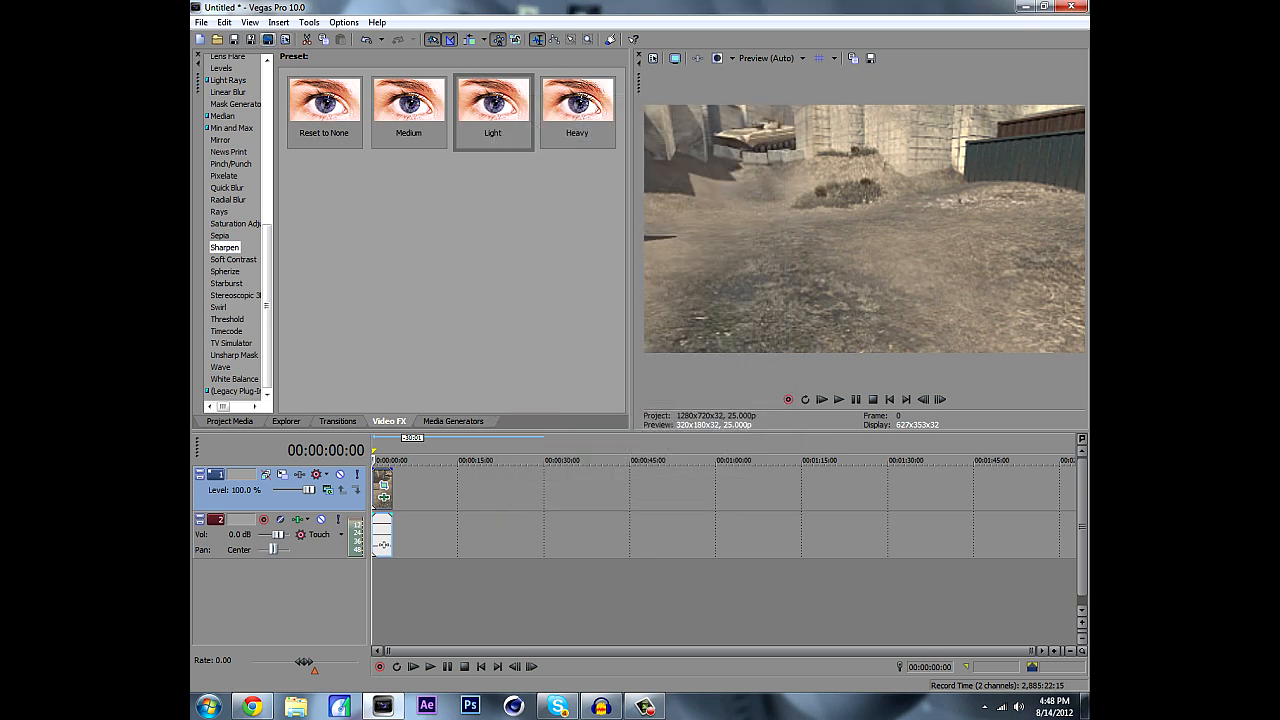
pyautogui.click(267, 39)
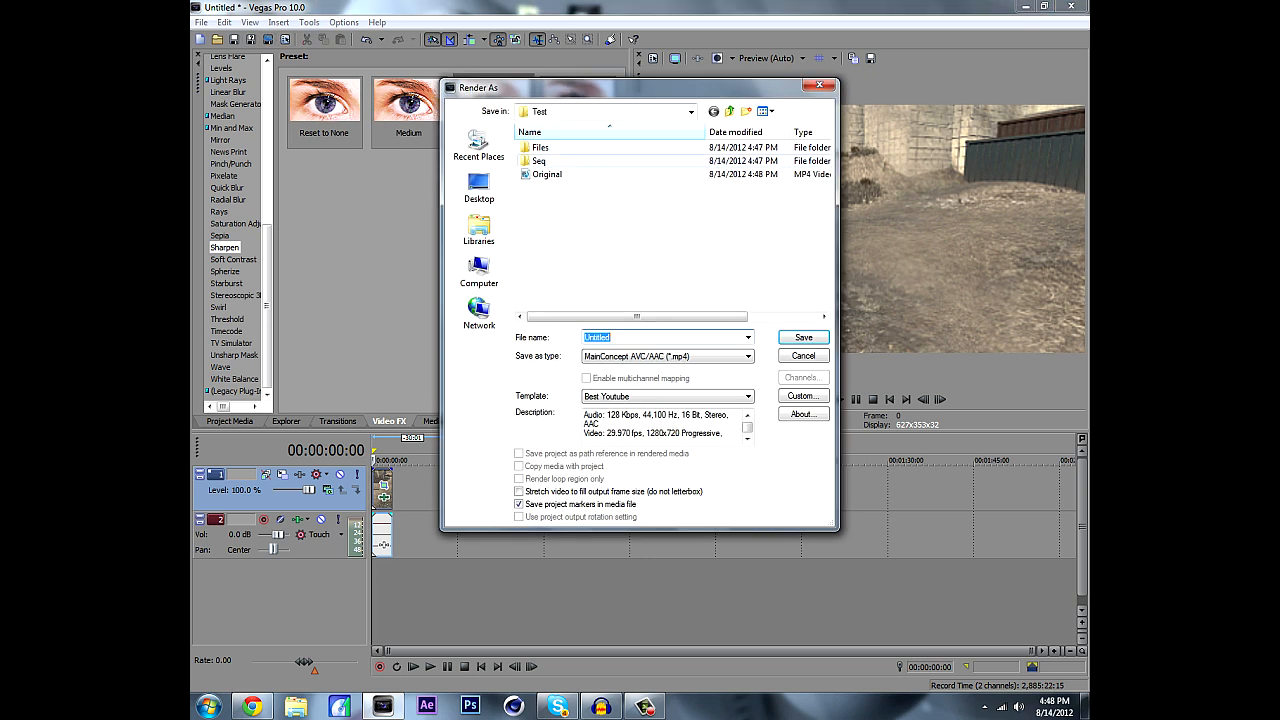
pyautogui.doubleClick(540, 161)
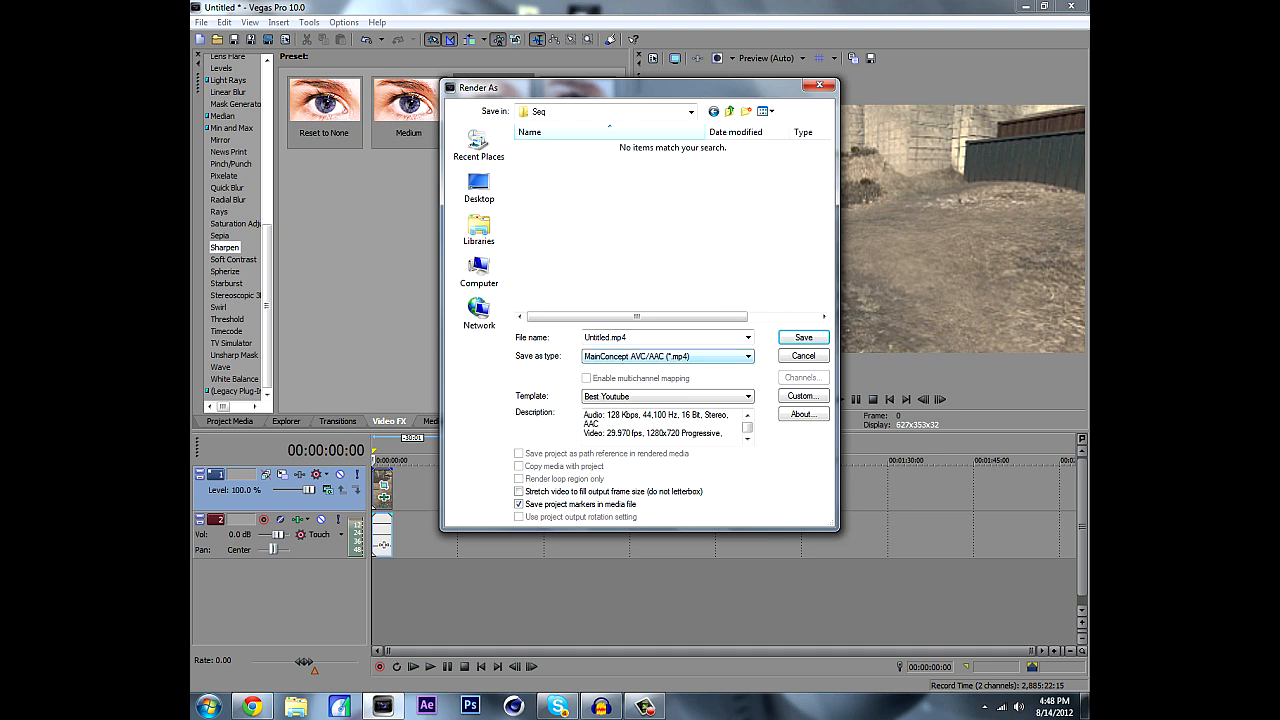
pyautogui.click(668, 356)
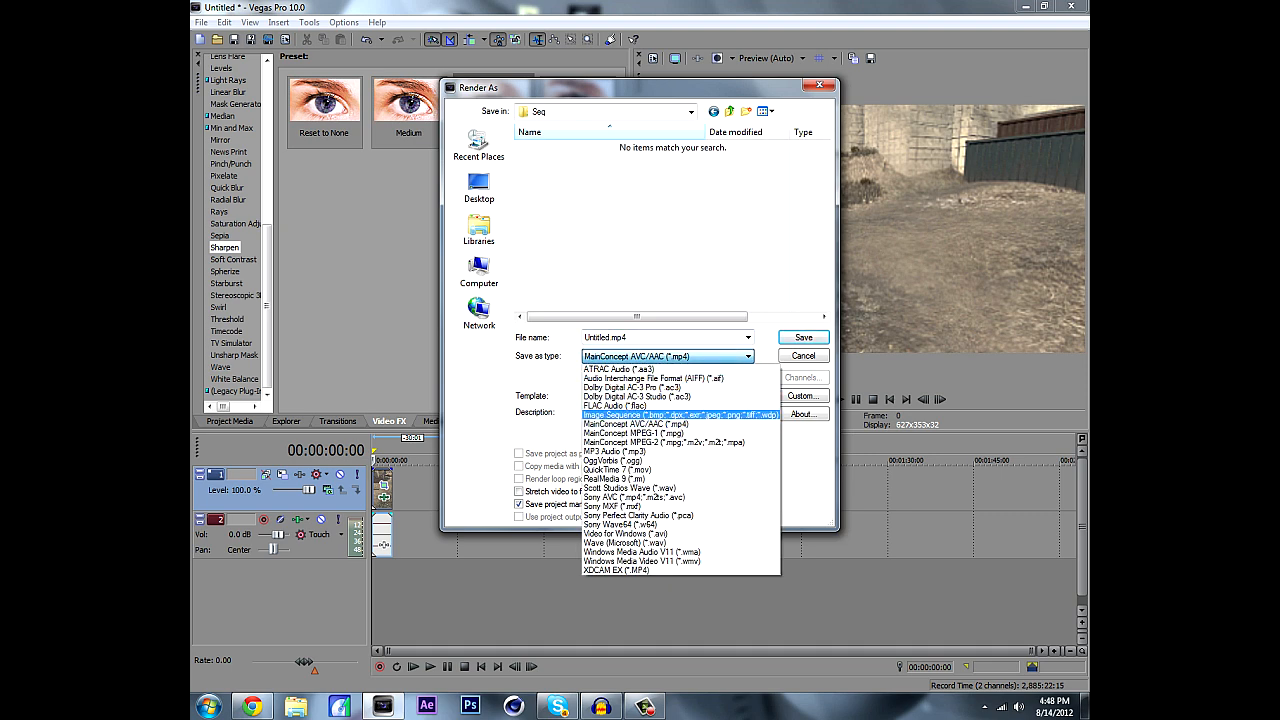
pyautogui.click(680, 414)
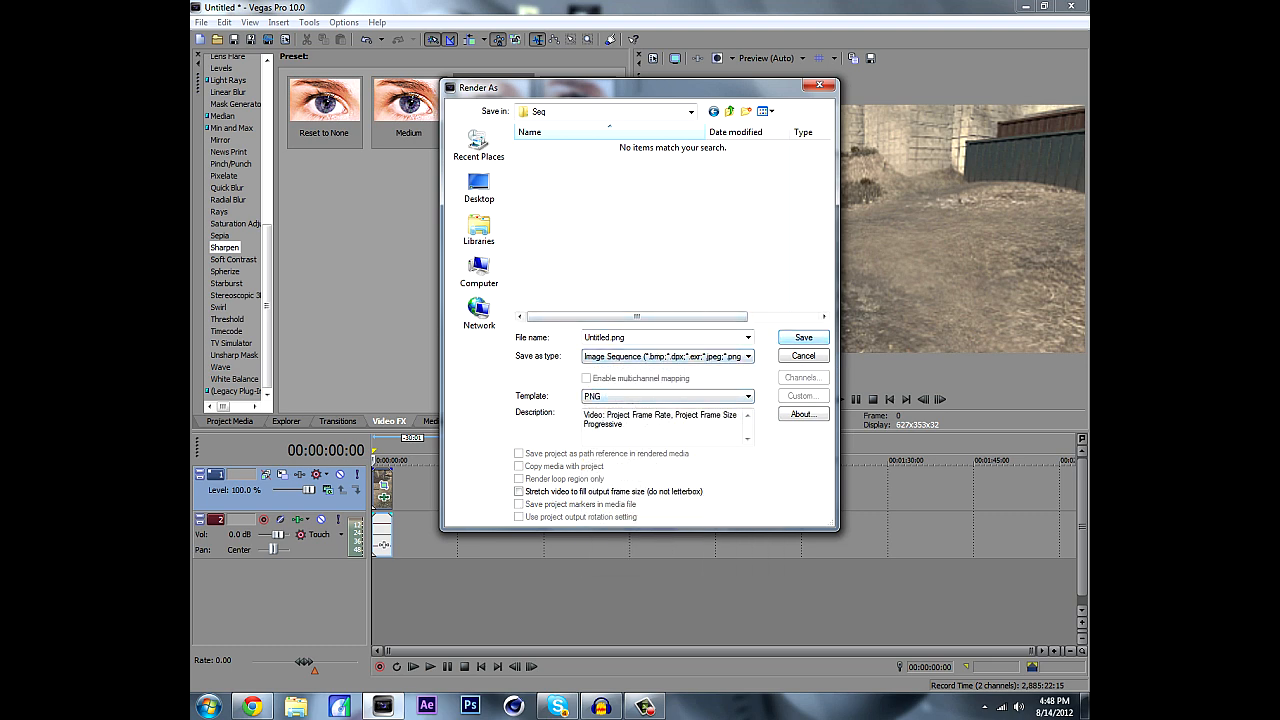
pyautogui.click(630, 338)
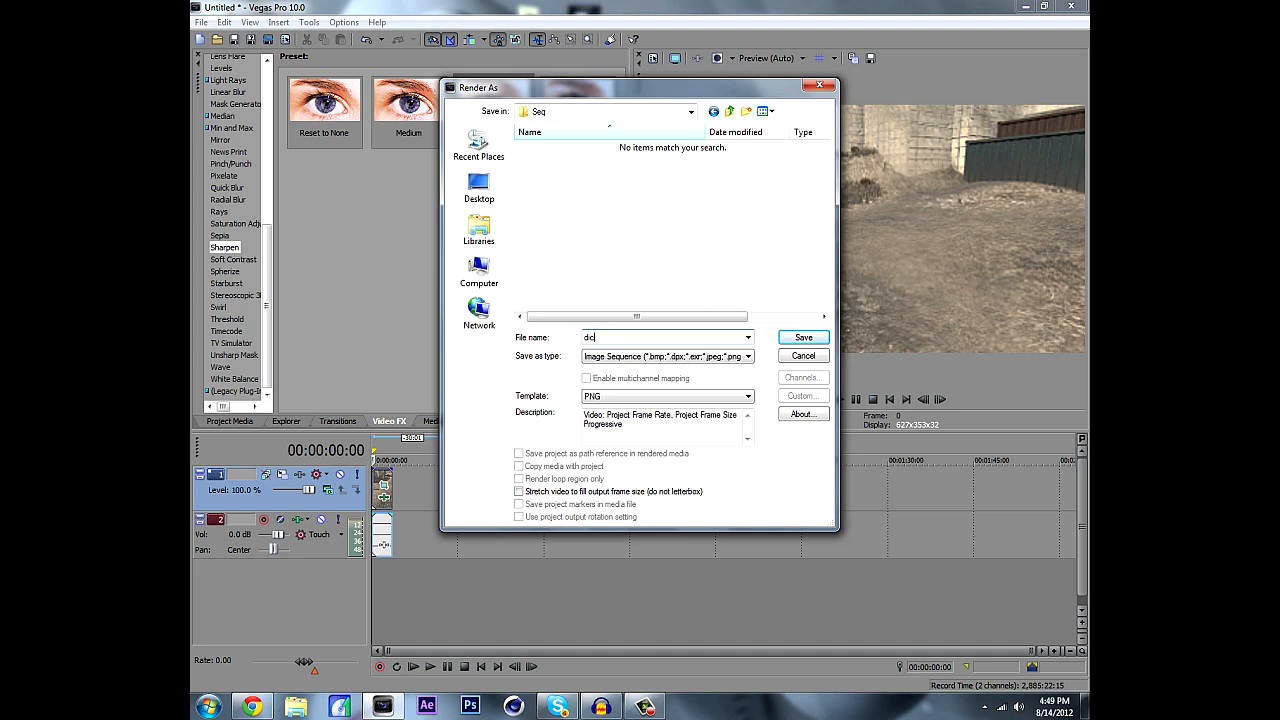
pyautogui.press('Return')
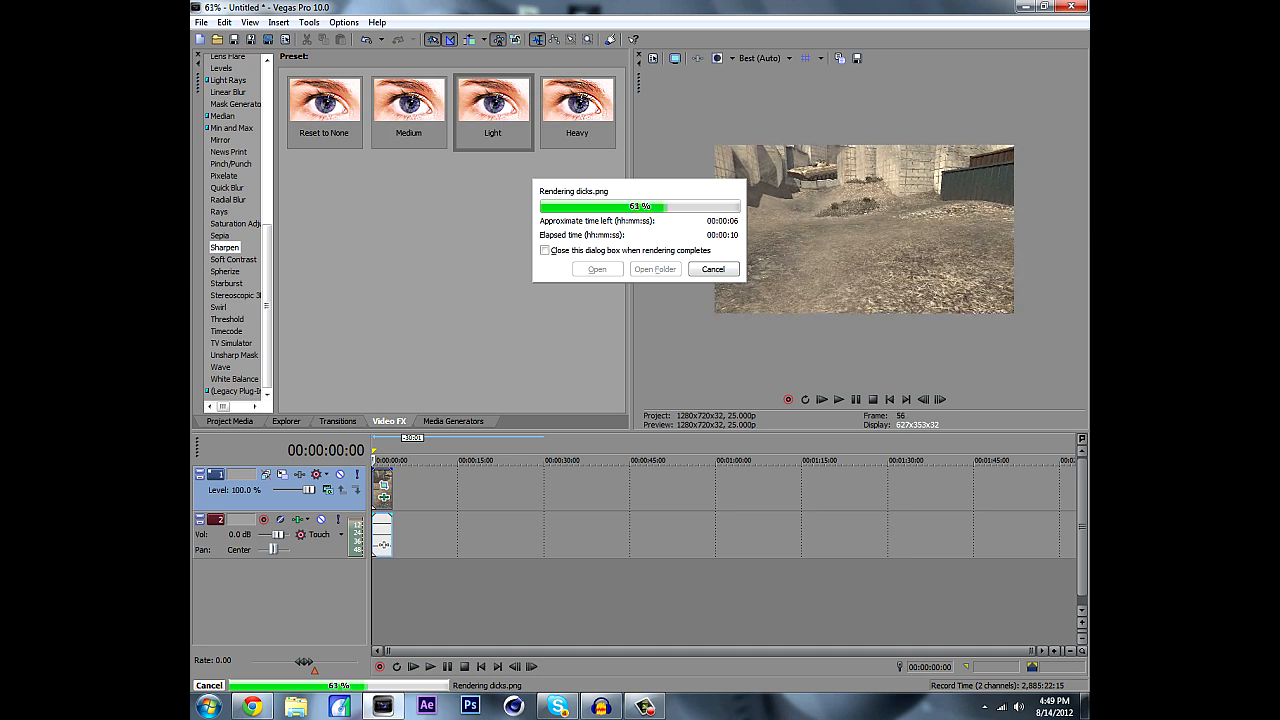
# Launch boujou 5.0 from the desktop, and open the finished Vegas render's output folder to look through the PNG frames.
pyautogui.click(1023, 6)
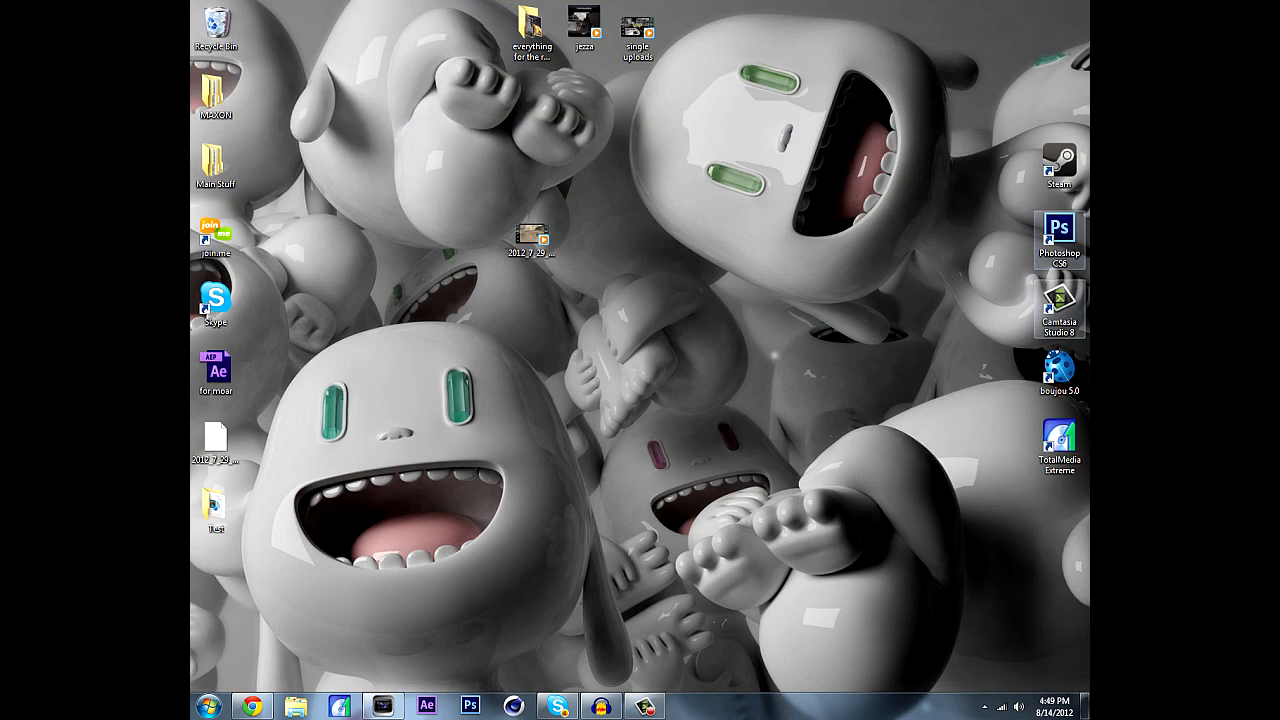
pyautogui.click(1060, 373)
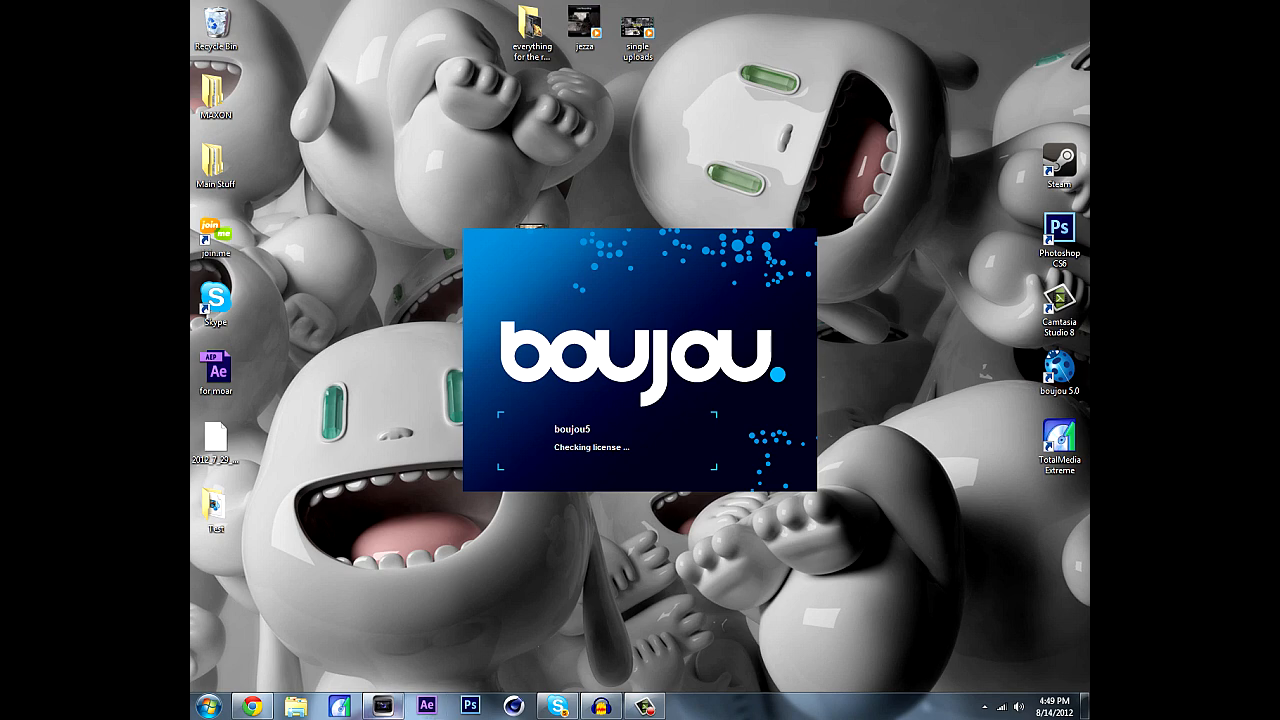
pyautogui.click(383, 706)
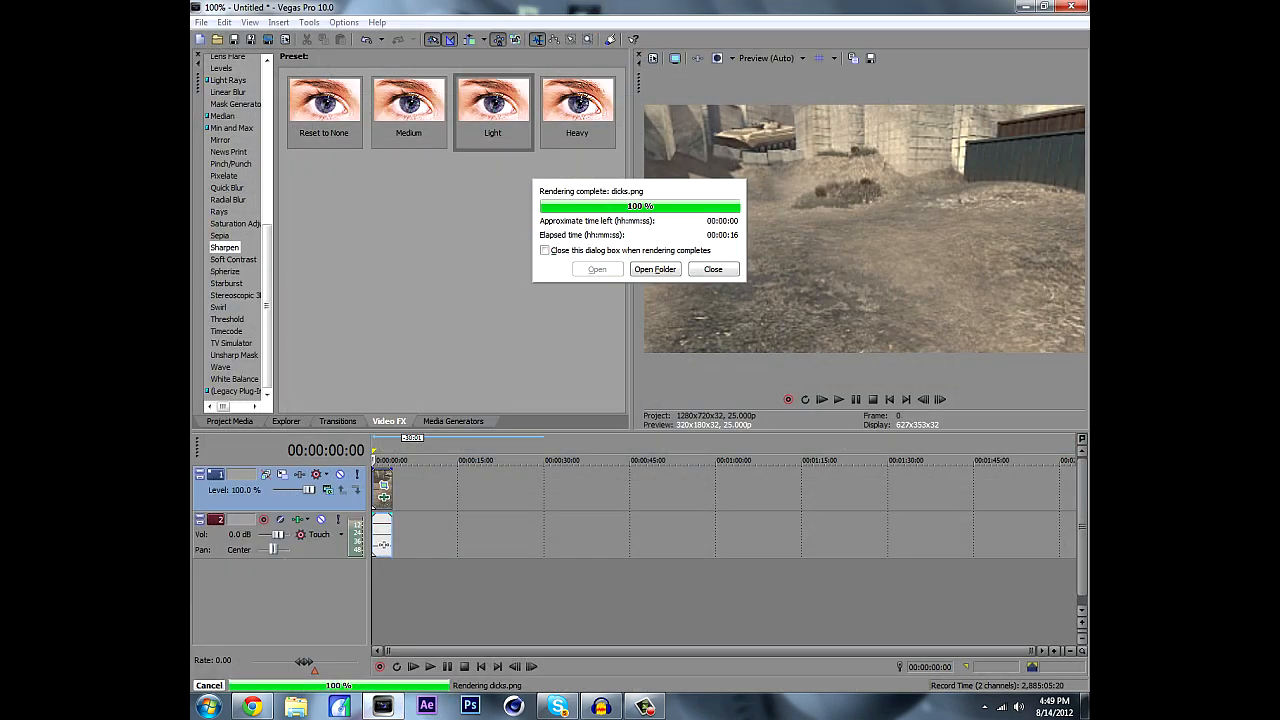
pyautogui.click(655, 269)
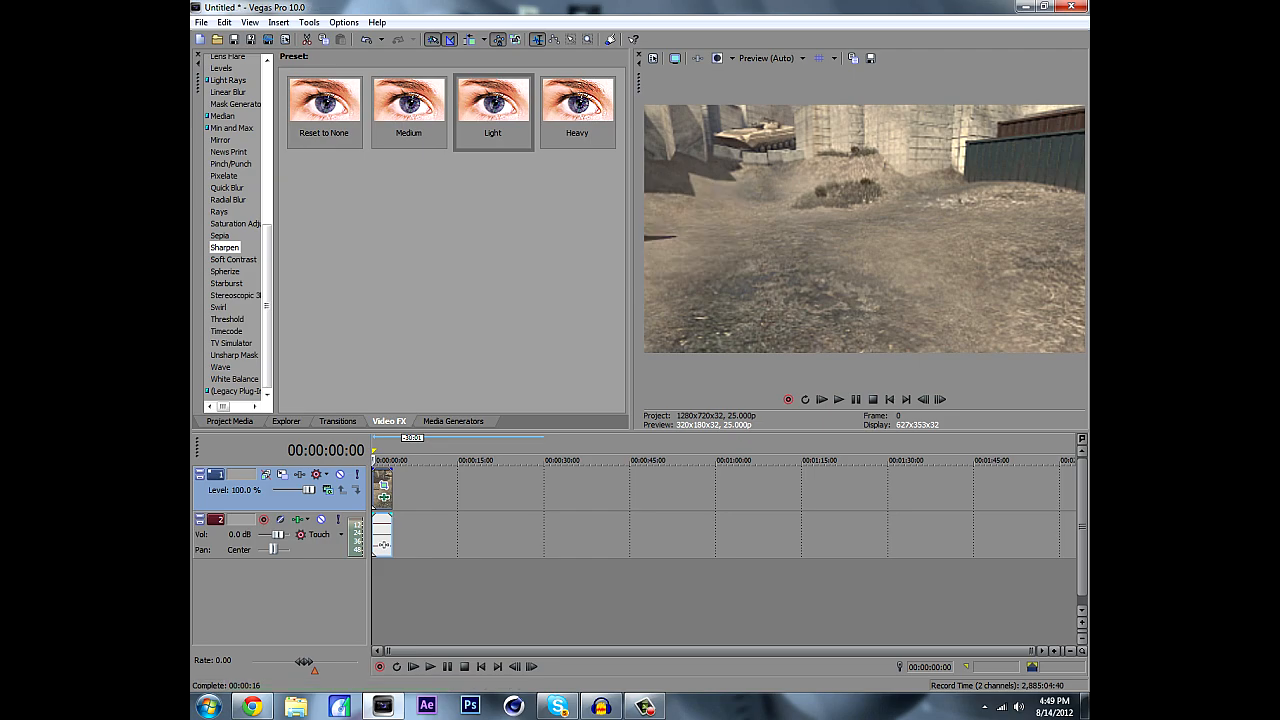
pyautogui.scroll(-5, 856, 230)
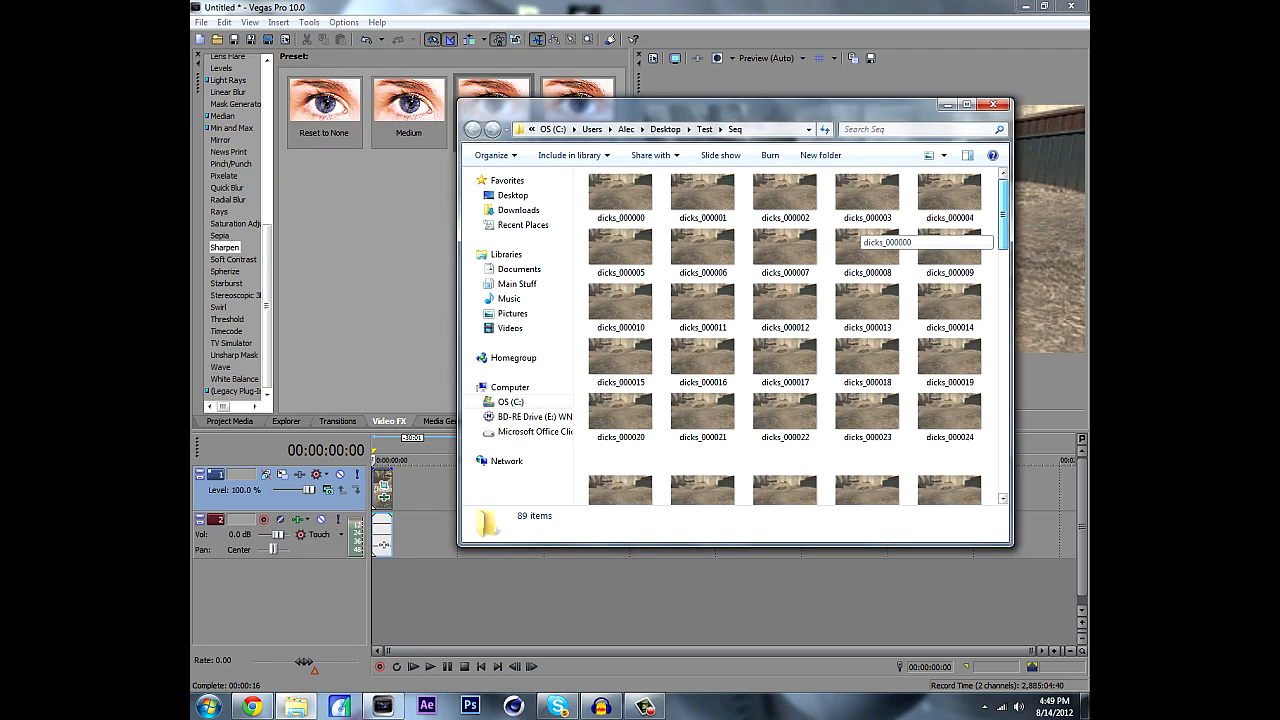
pyautogui.moveTo(1003, 312); pyautogui.dragTo(1003, 230)
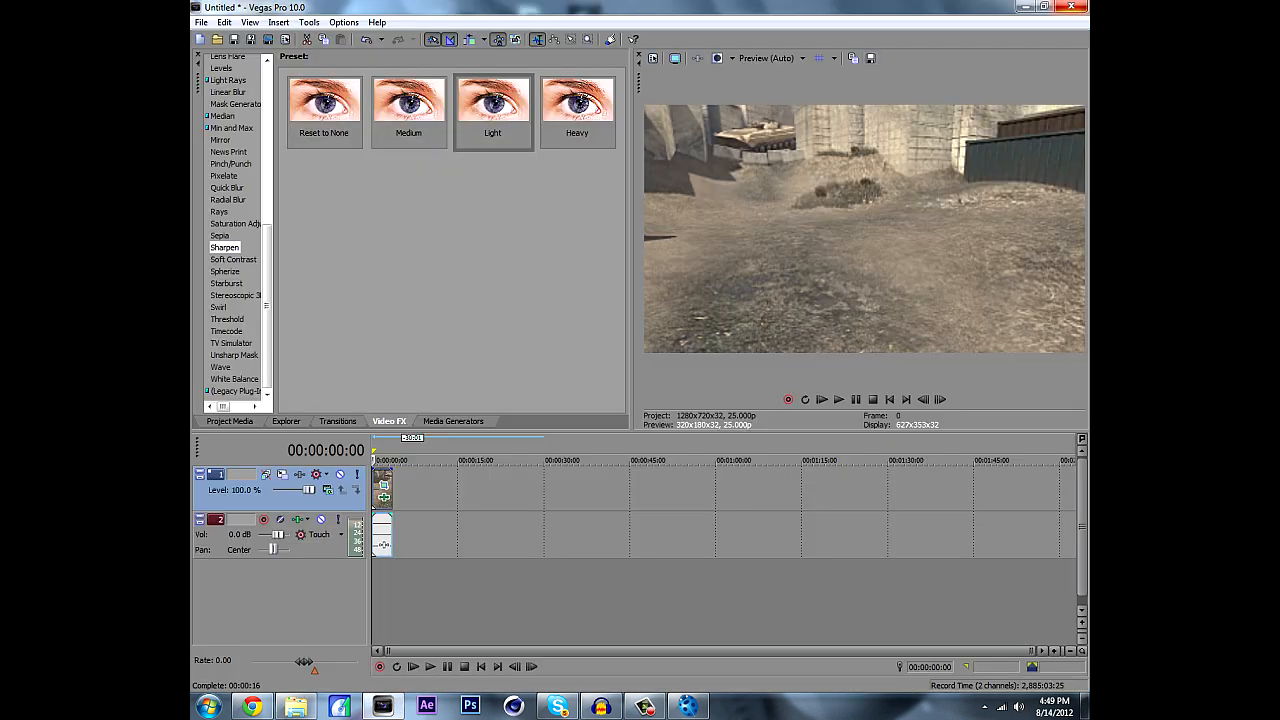
# Close Vegas Pro, saving the project in the Test folder on the desktop.
pyautogui.click(1072, 6)
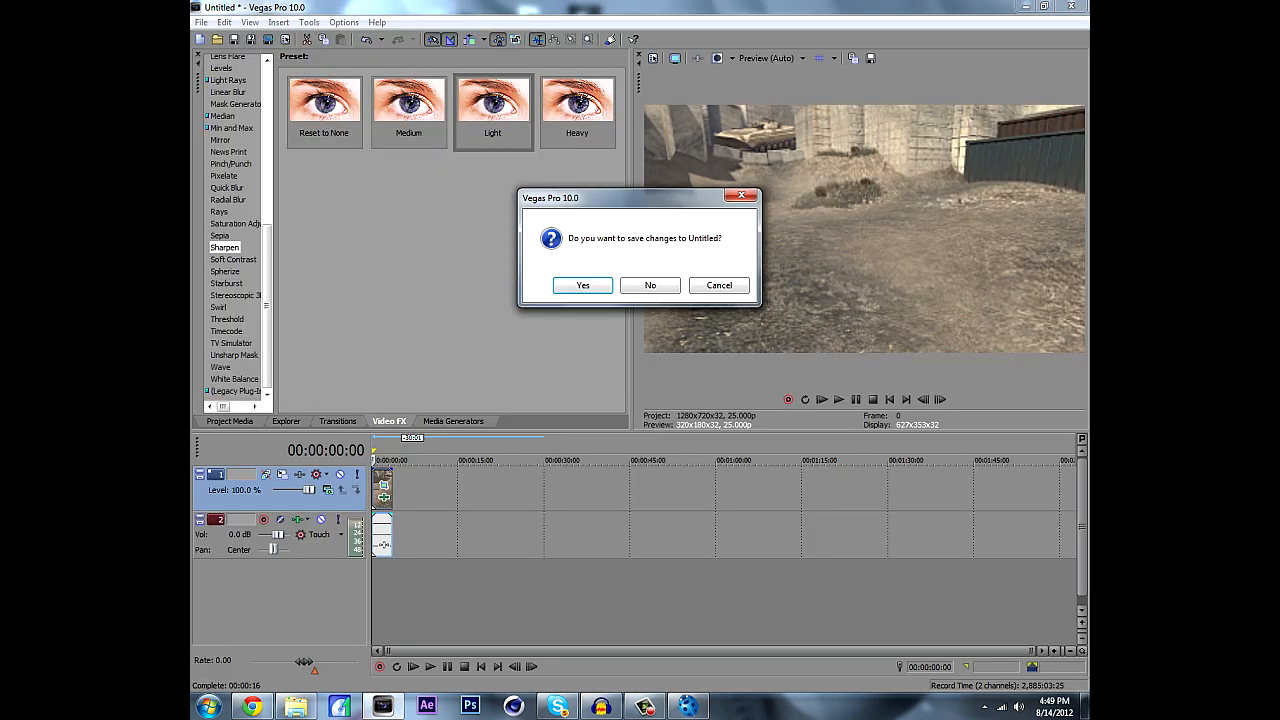
pyautogui.press('Return')
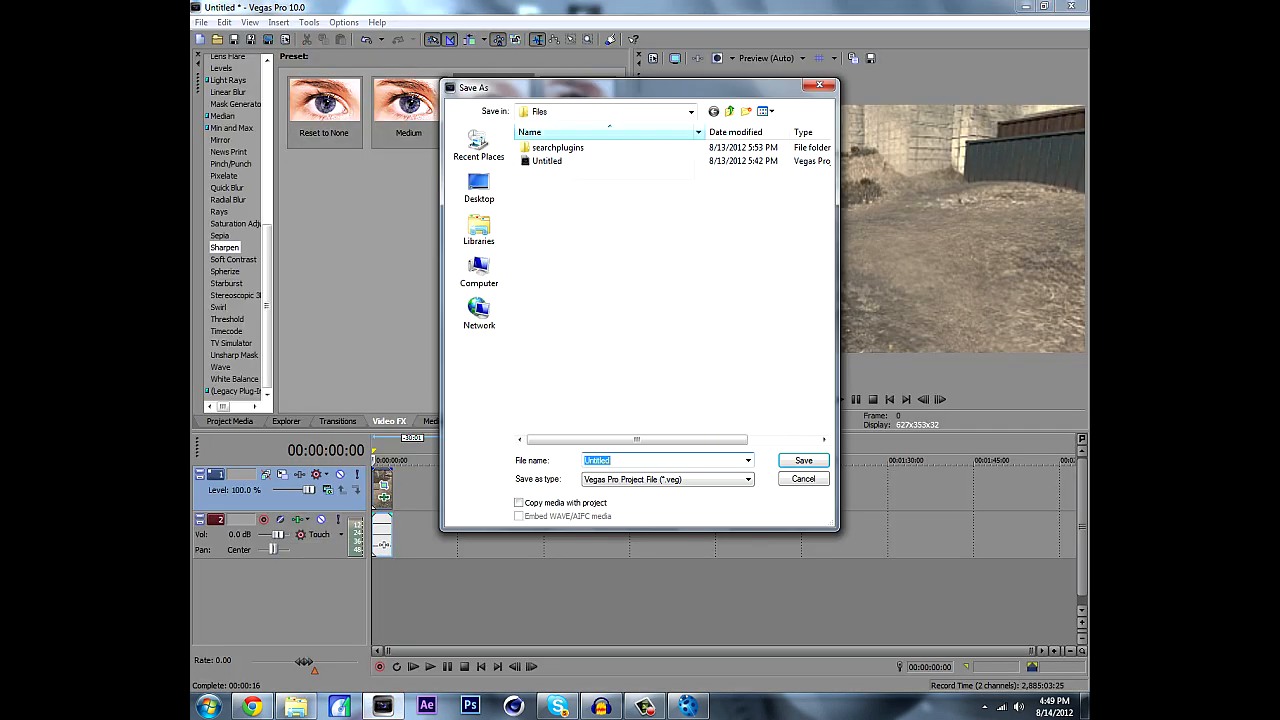
pyautogui.click(479, 230)
pyautogui.doubleClick(735, 150)
pyautogui.doubleClick(545, 162)
pyautogui.doubleClick(550, 161)
pyautogui.click(479, 186)
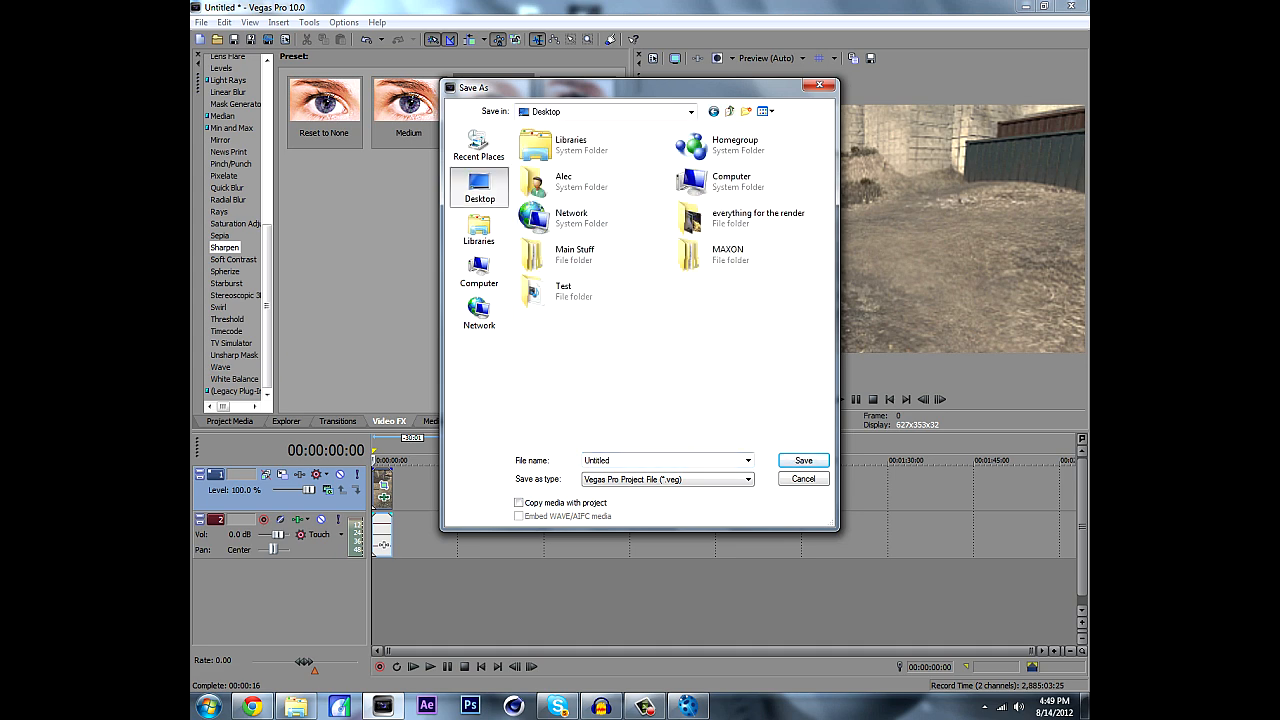
pyautogui.doubleClick(560, 290)
pyautogui.doubleClick(540, 148)
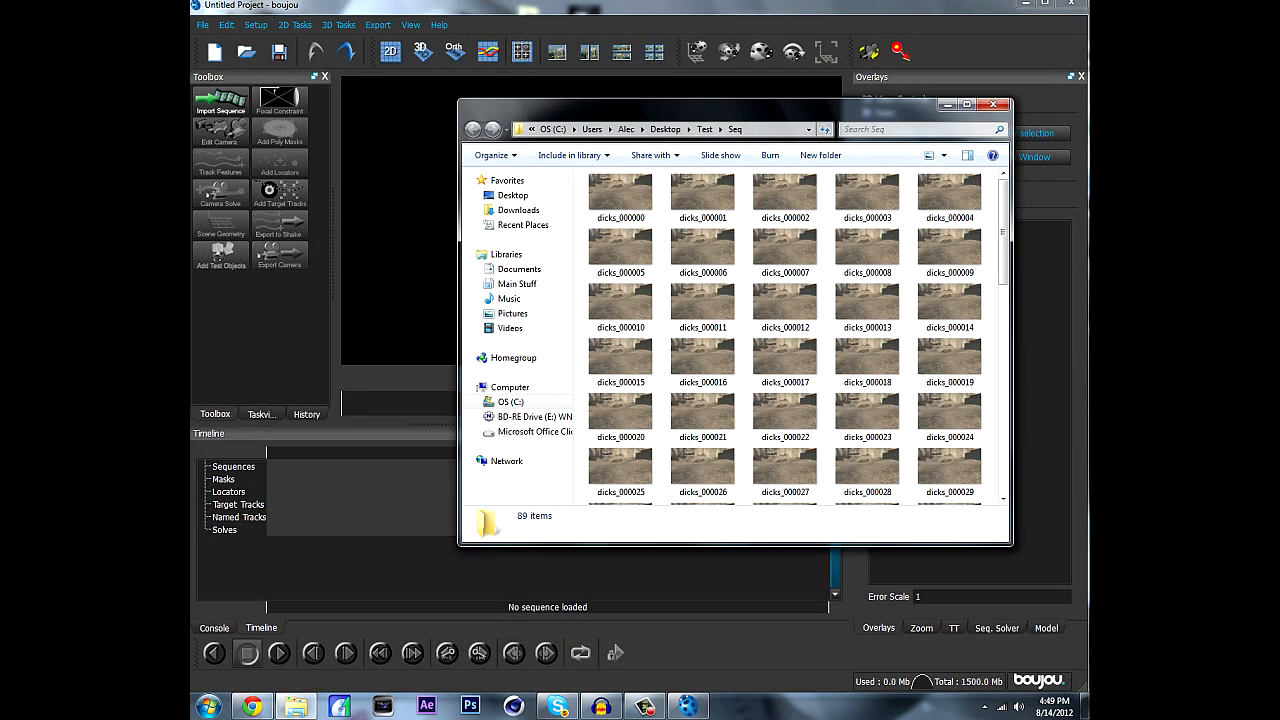
# Load the PNG sequence into boujou starting from dicks_000000, with move type Free Move and frame rate 25.
pyautogui.click(620, 196)
pyautogui.moveTo(620, 196); pyautogui.dragTo(576, 304)
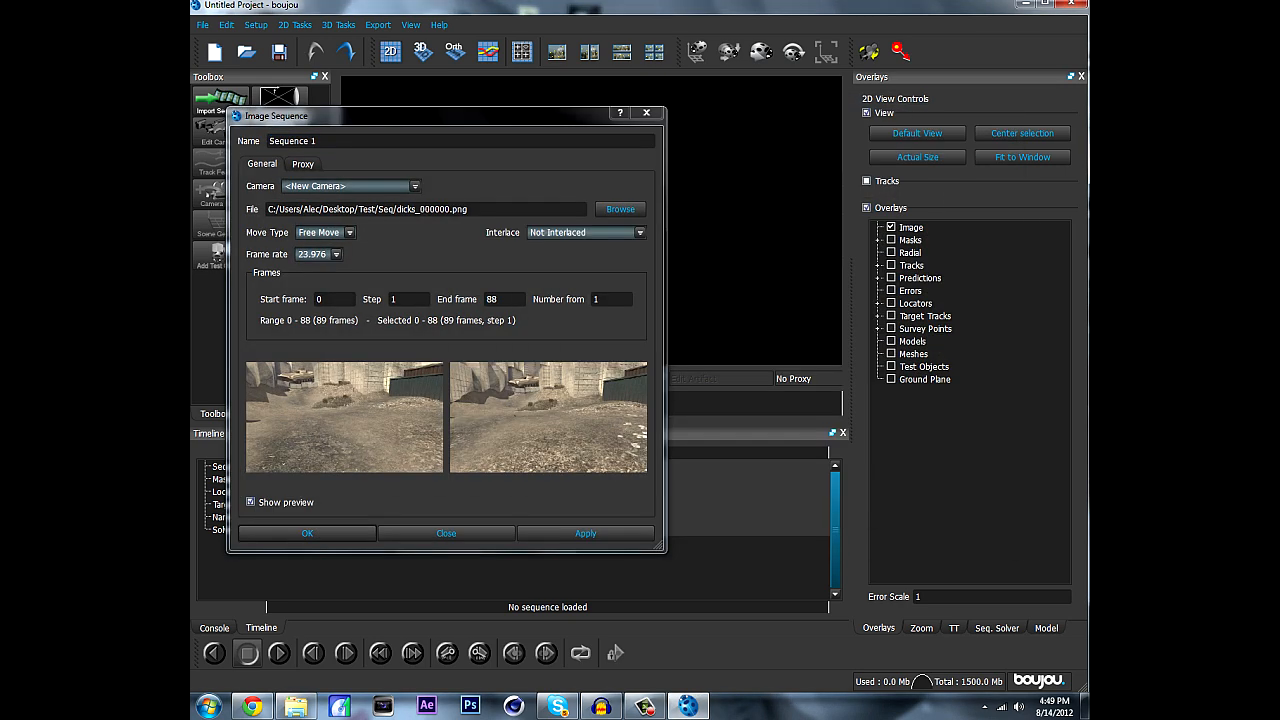
pyautogui.click(349, 233)
pyautogui.click(330, 244)
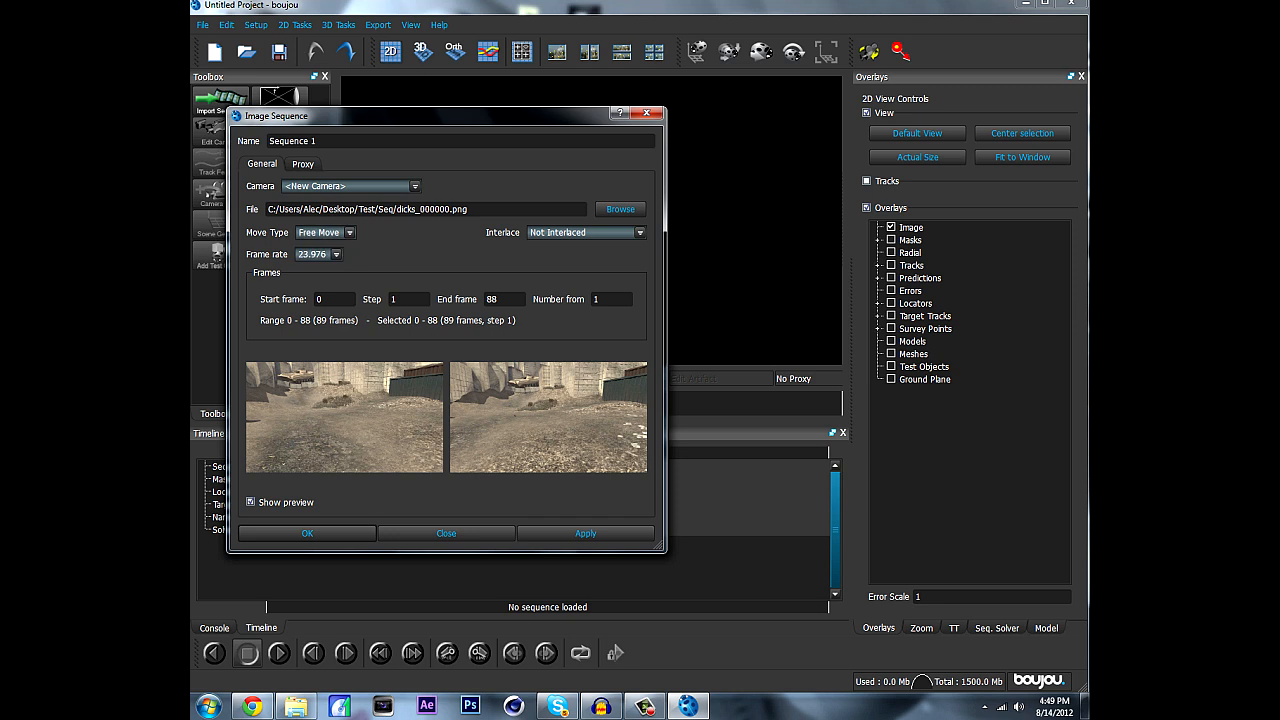
pyautogui.click(337, 254)
pyautogui.click(310, 288)
# Apply the sequence import without using the alpha channel as a mask, and preview the opening frames.
pyautogui.click(585, 533)
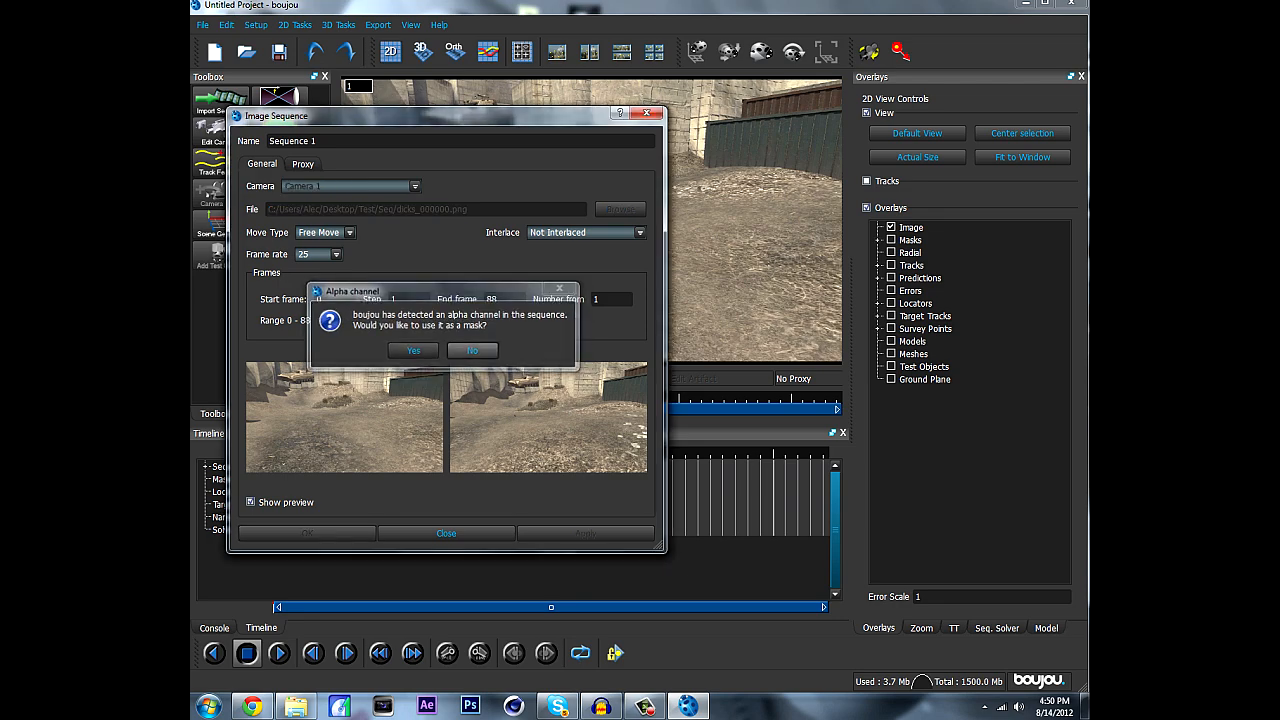
pyautogui.click(472, 351)
pyautogui.click(446, 533)
pyautogui.moveTo(320, 455); pyautogui.dragTo(276, 455)
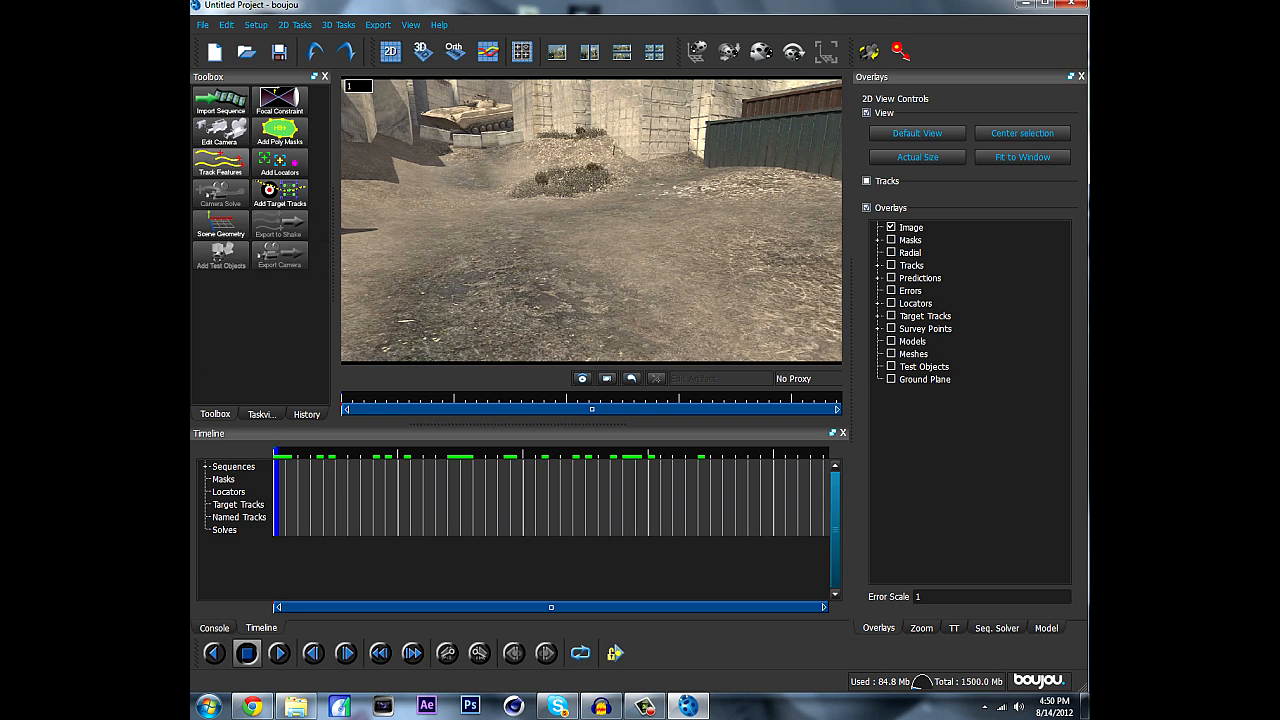
# Track features across all frames of Sequence 1, and run the camera solve on all frames with camera path smoothness optimized.
pyautogui.click(220, 162)
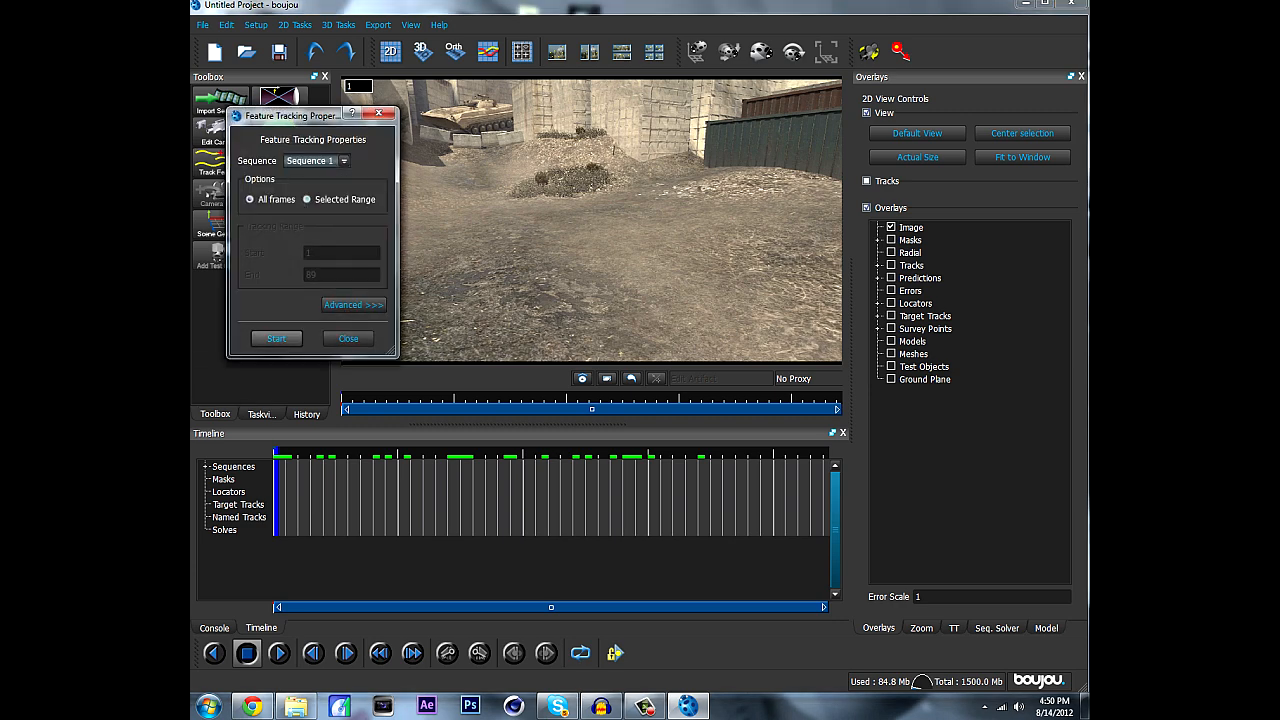
pyautogui.click(276, 338)
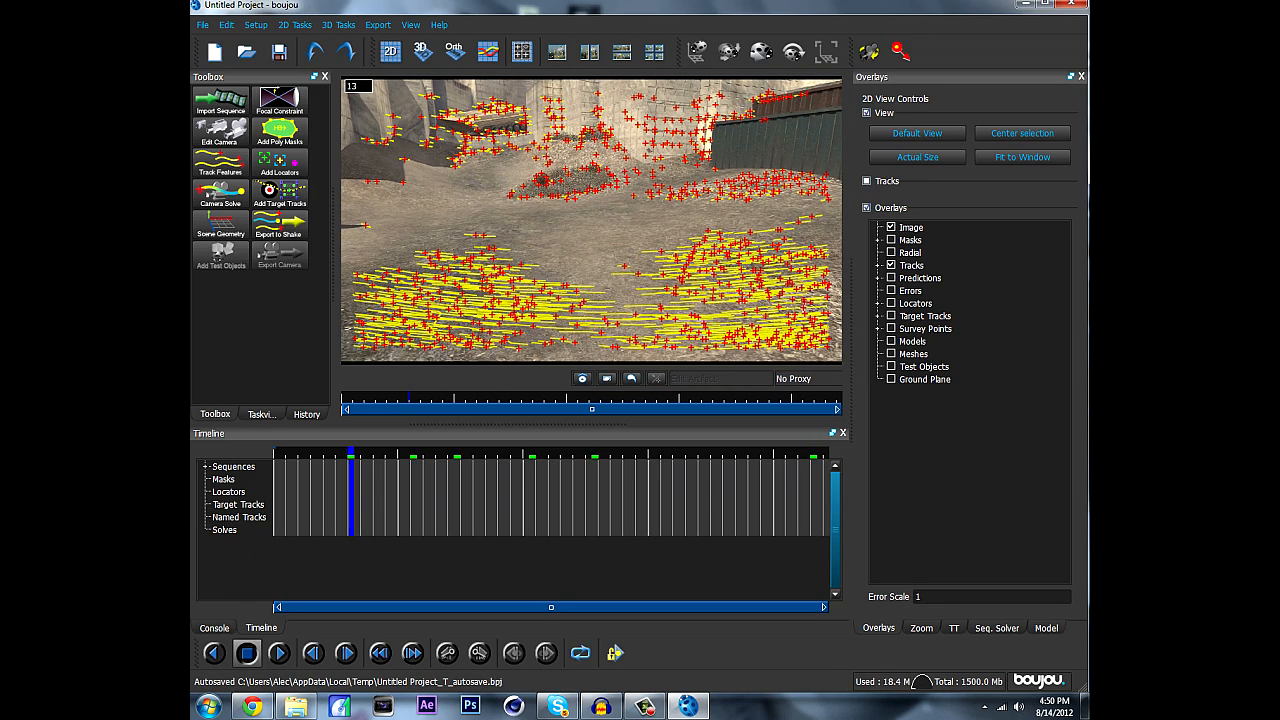
pyautogui.click(220, 190)
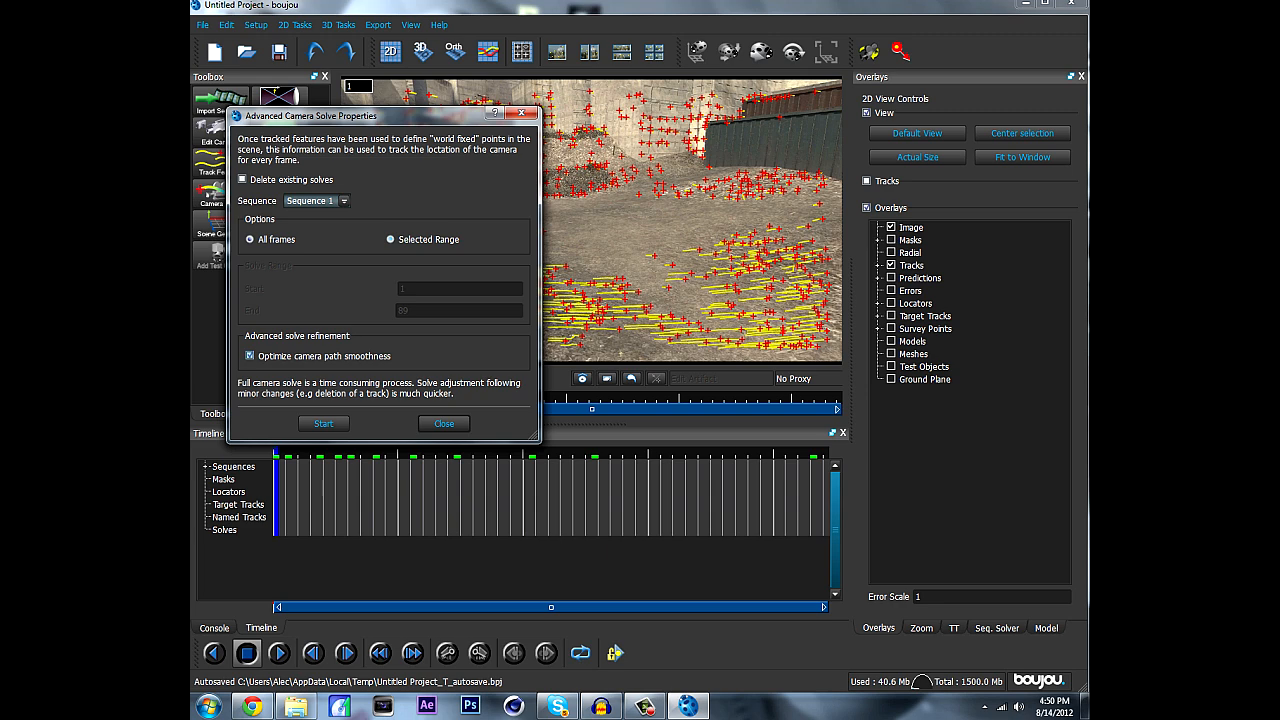
pyautogui.click(323, 423)
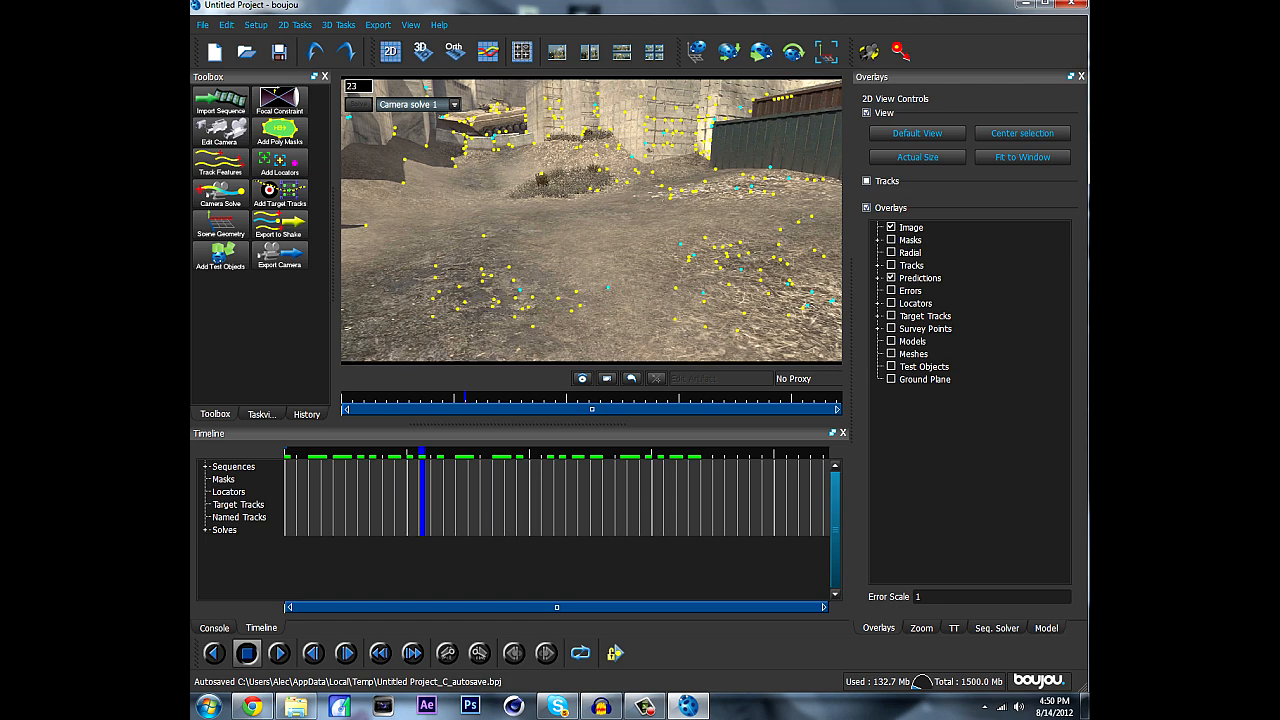
# Add a coordinate frame hint of type Origin to the scene geometry and connect it to ground track 49 at frame 10.
pyautogui.click(220, 226)
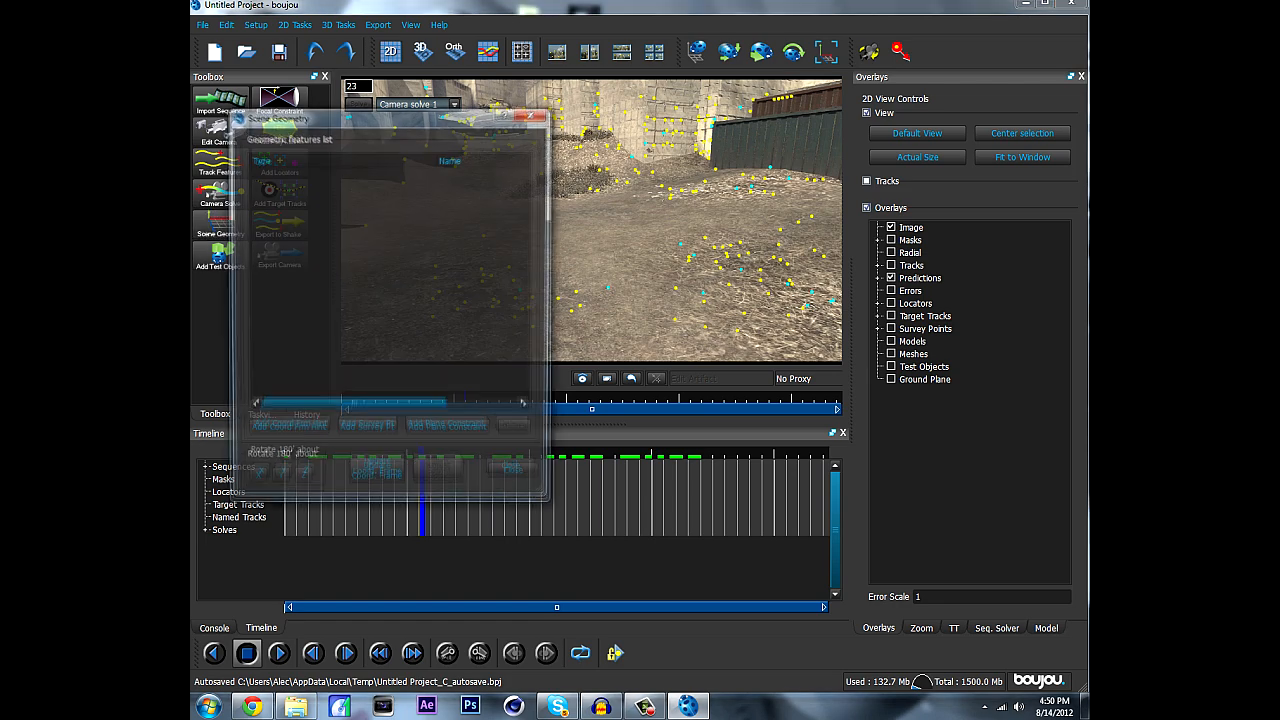
pyautogui.moveTo(300, 115); pyautogui.dragTo(762, 185)
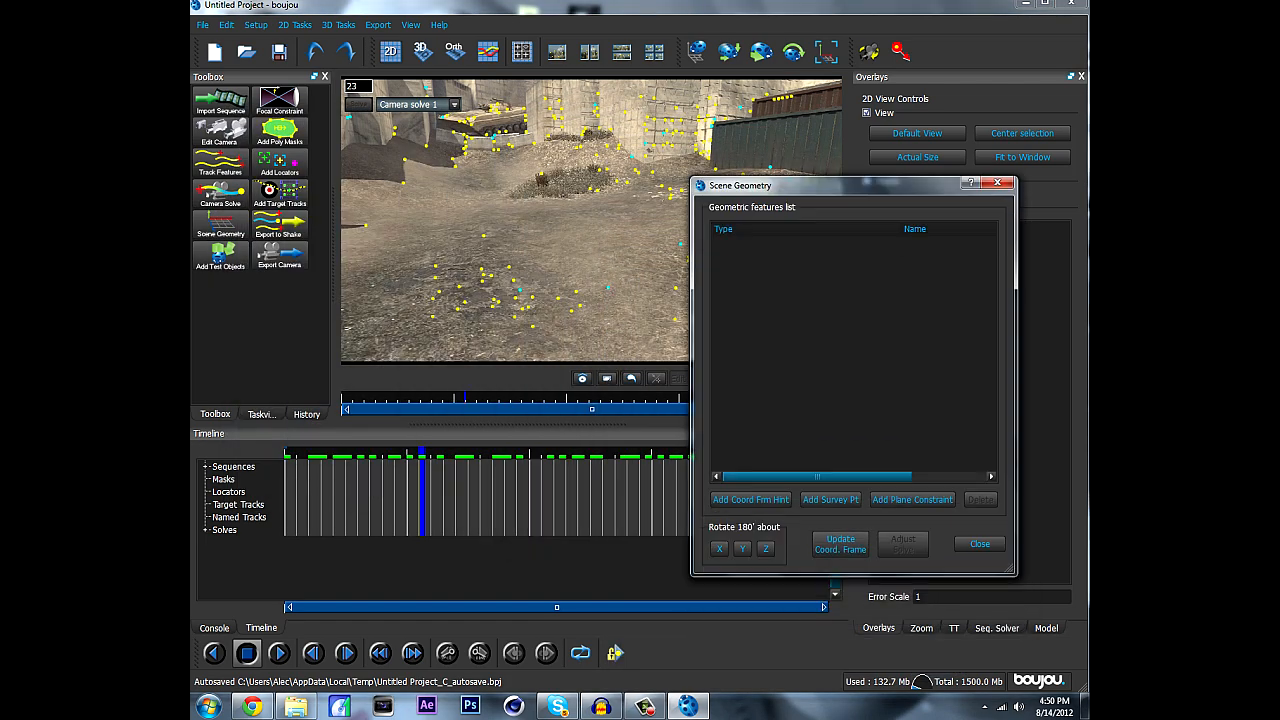
pyautogui.click(750, 499)
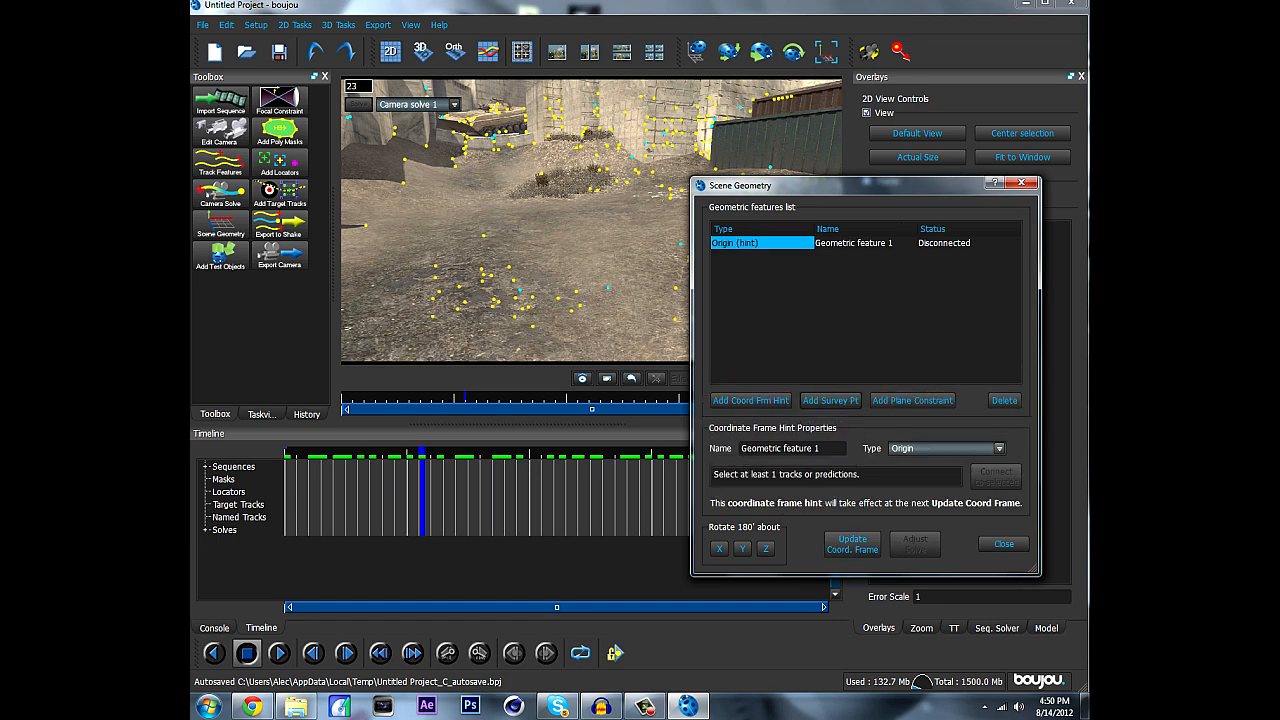
pyautogui.click(946, 449)
pyautogui.click(940, 462)
pyautogui.moveTo(800, 185); pyautogui.dragTo(778, 233)
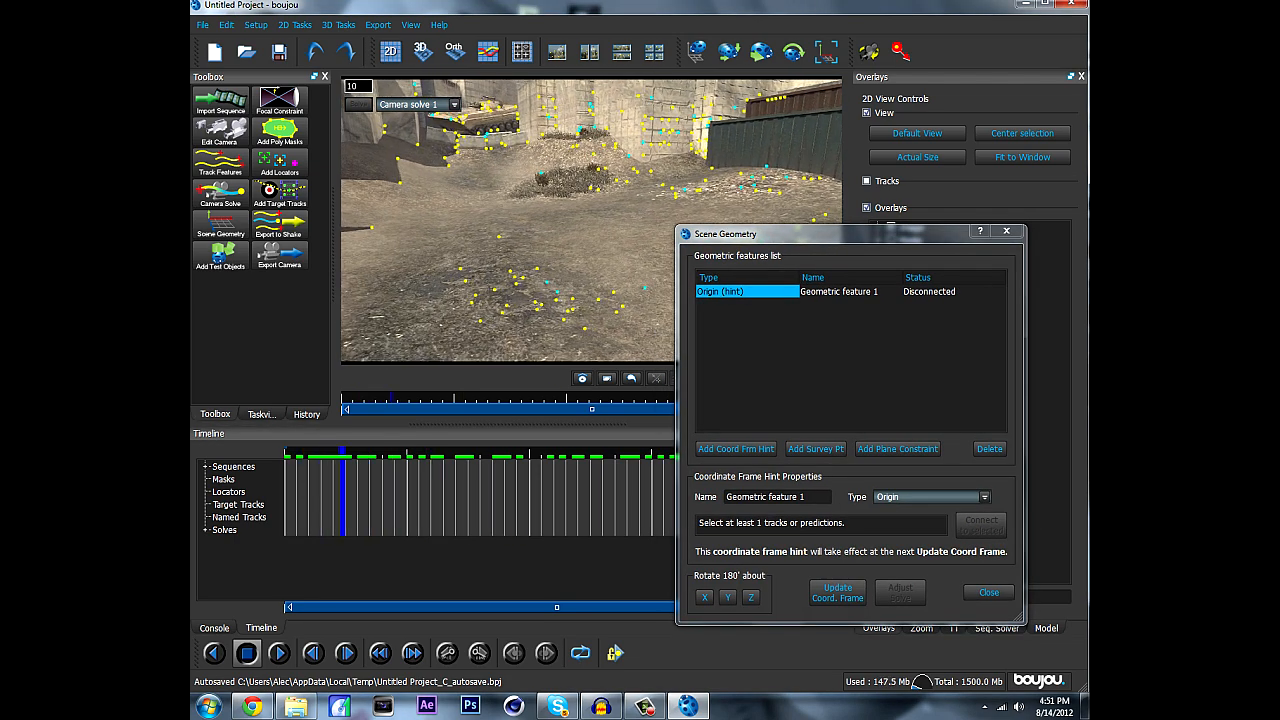
pyautogui.click(502, 234)
pyautogui.click(981, 522)
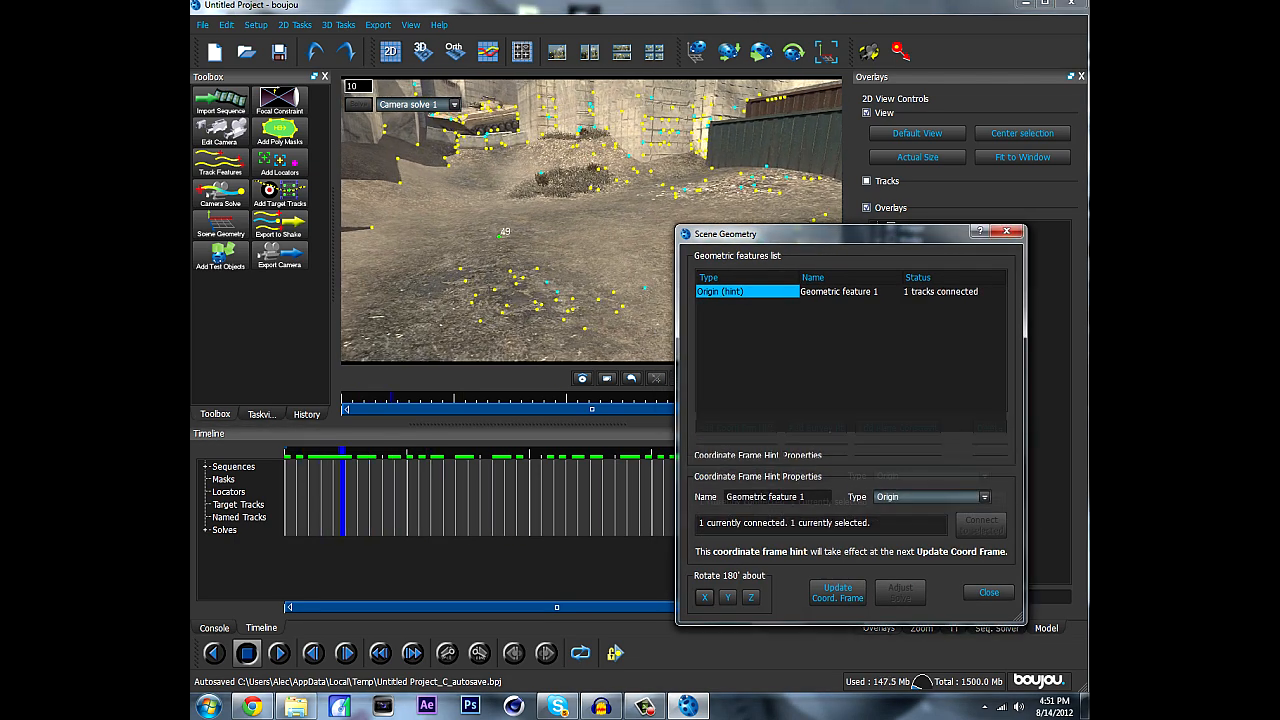
# Add a second coordinate frame hint of type z-x plane and connect it to the cluster of foreground ground tracks.
pyautogui.click(736, 448)
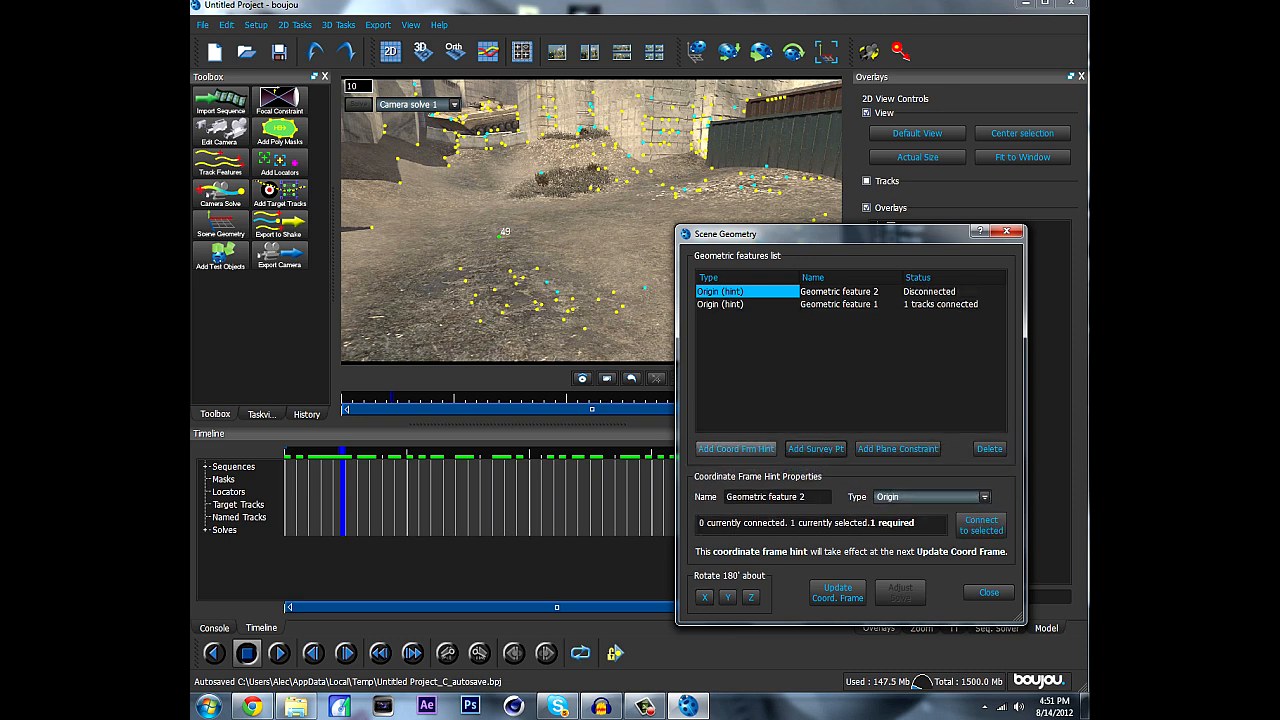
pyautogui.click(930, 496)
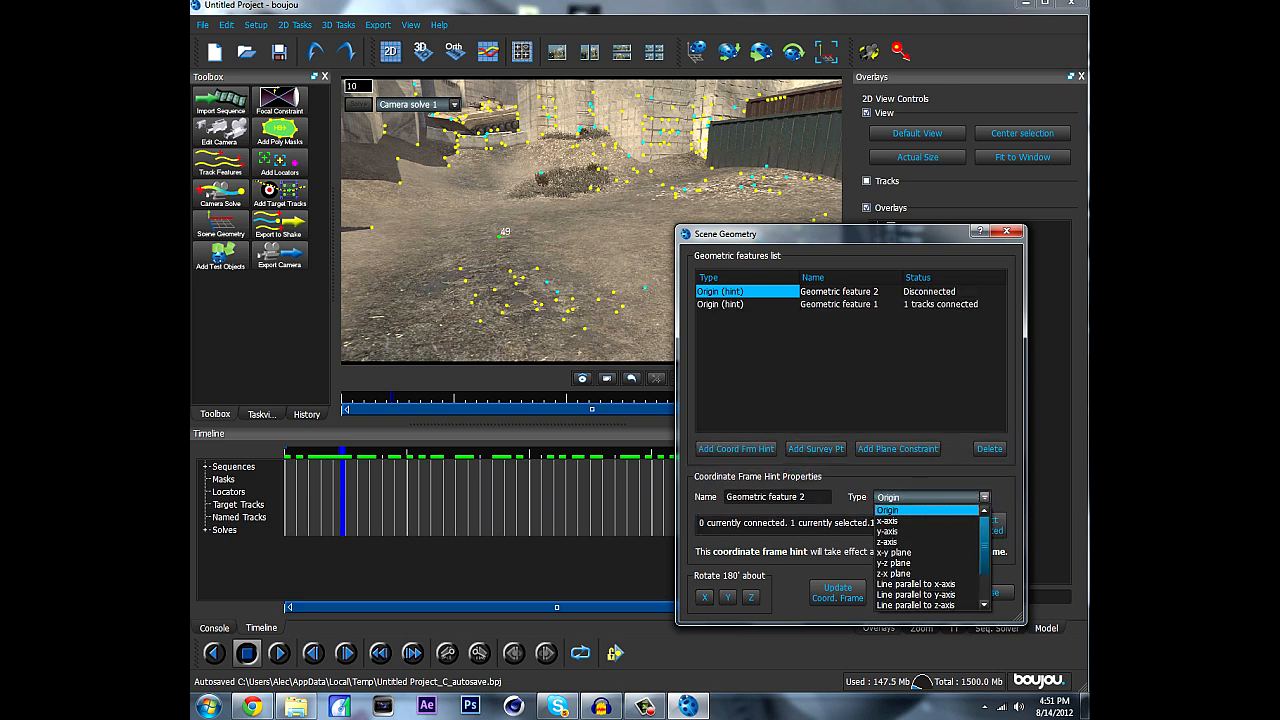
pyautogui.click(893, 573)
pyautogui.moveTo(800, 233); pyautogui.dragTo(810, 281)
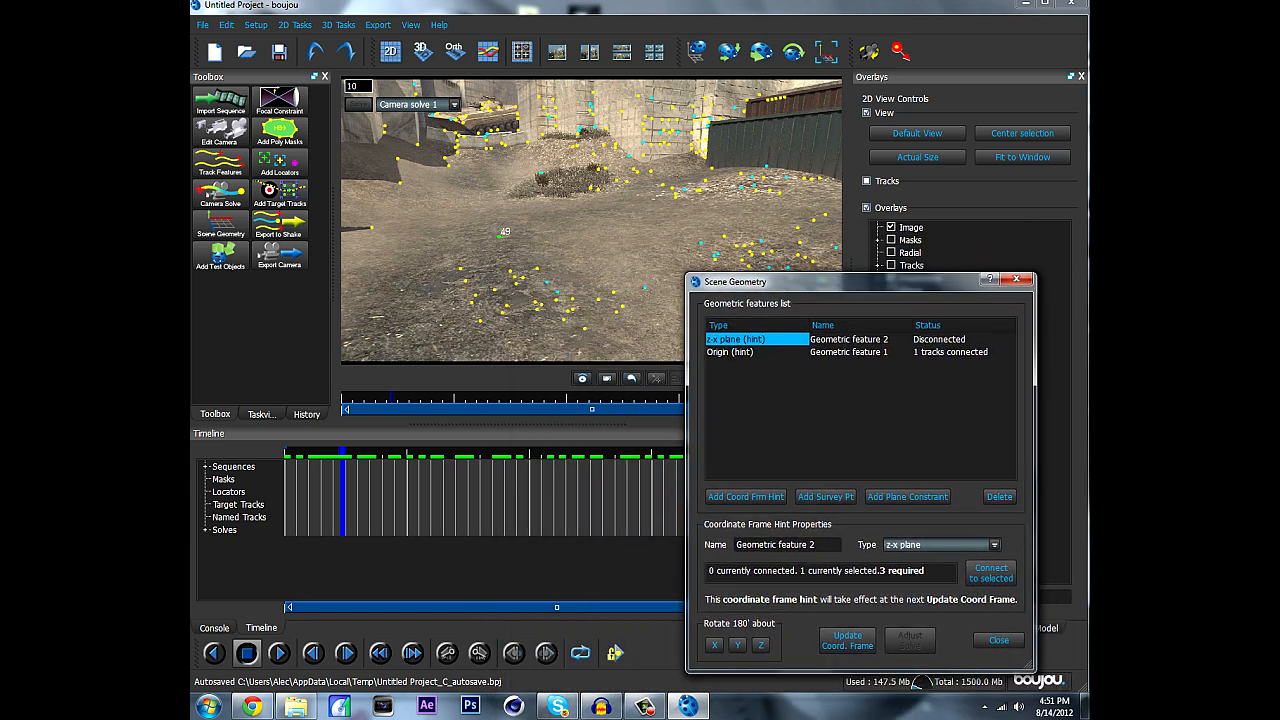
pyautogui.moveTo(430, 205); pyautogui.dragTo(666, 341)
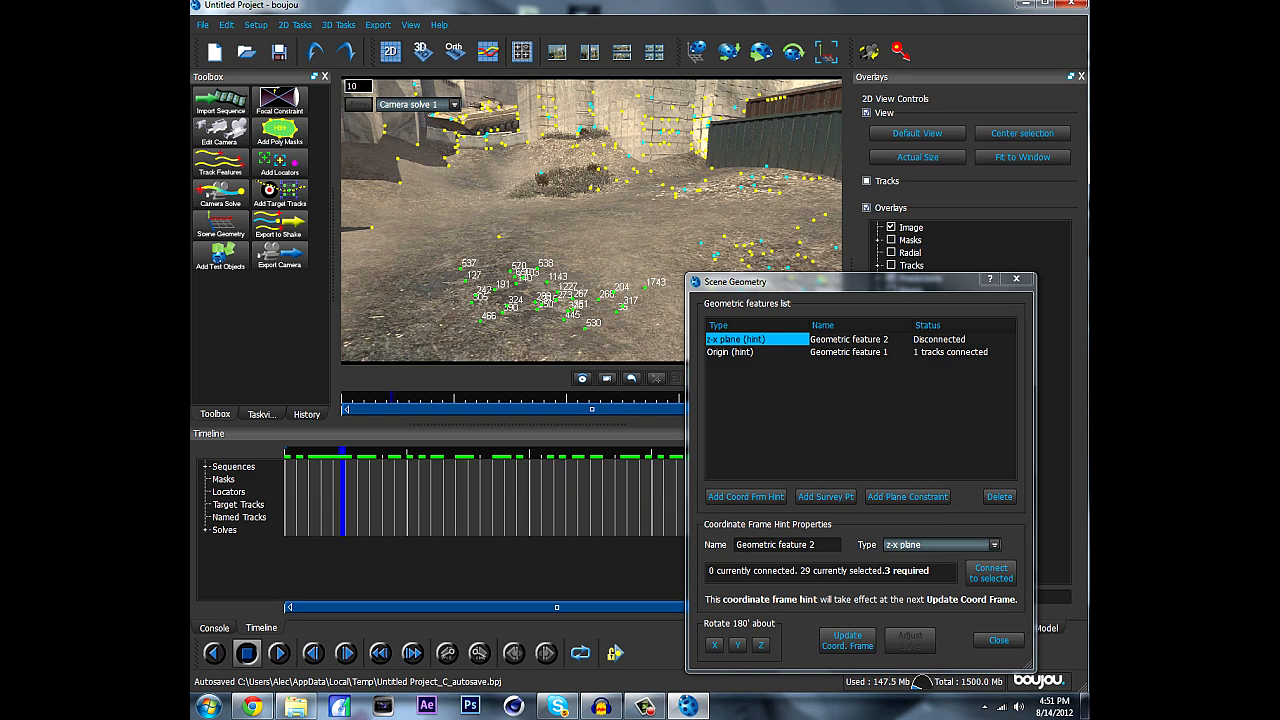
pyautogui.click(990, 573)
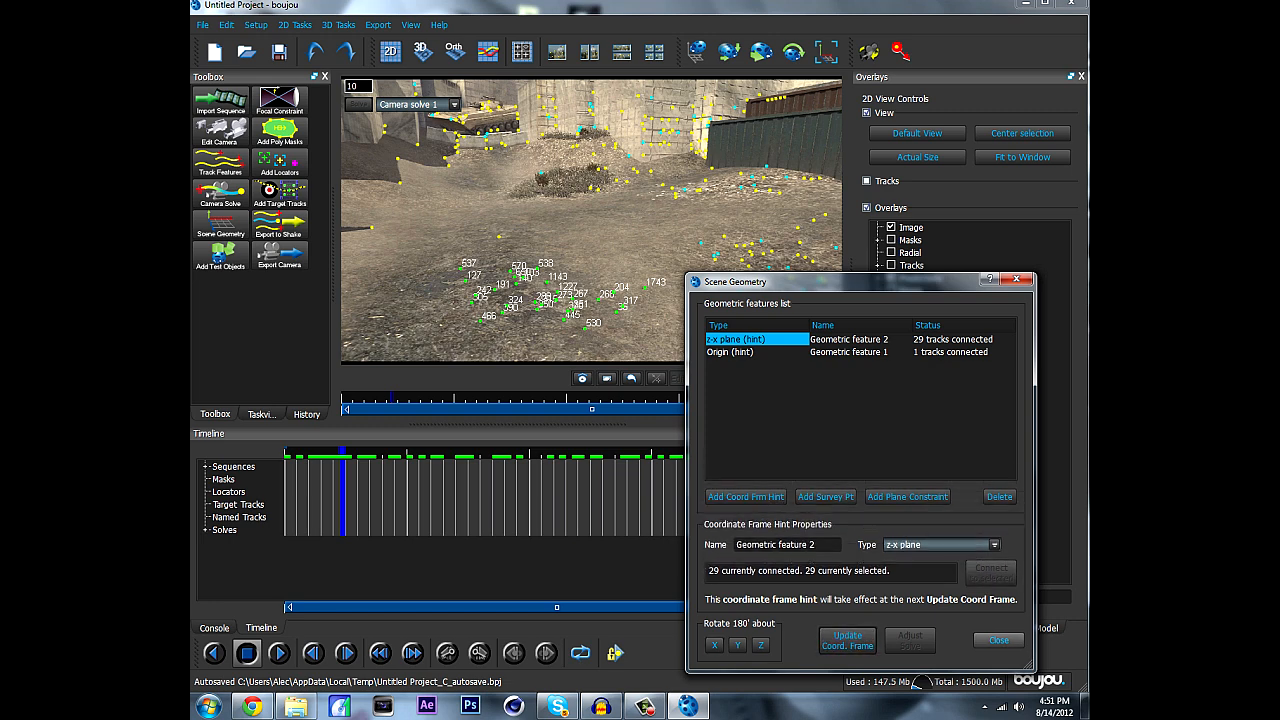
pyautogui.click(998, 640)
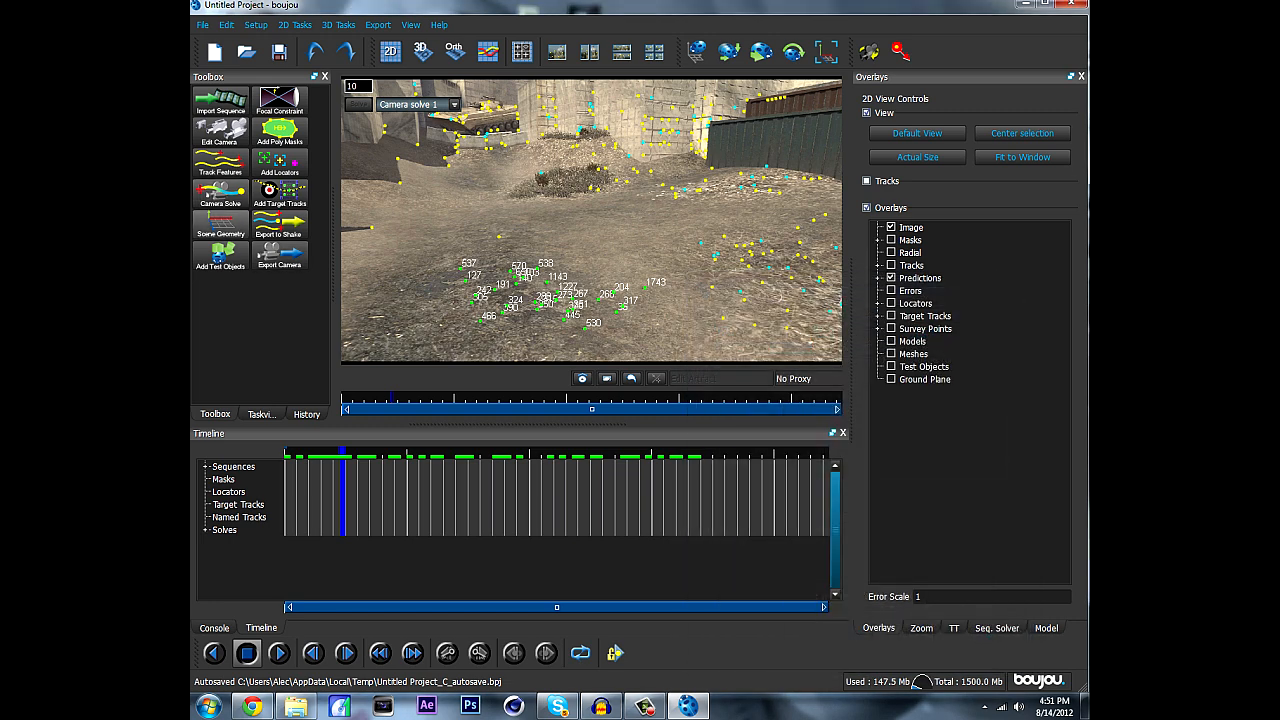
# Insert a solid Ladybird test object to check the camera solve, and delete the test objects from the scene.
pyautogui.click(220, 256)
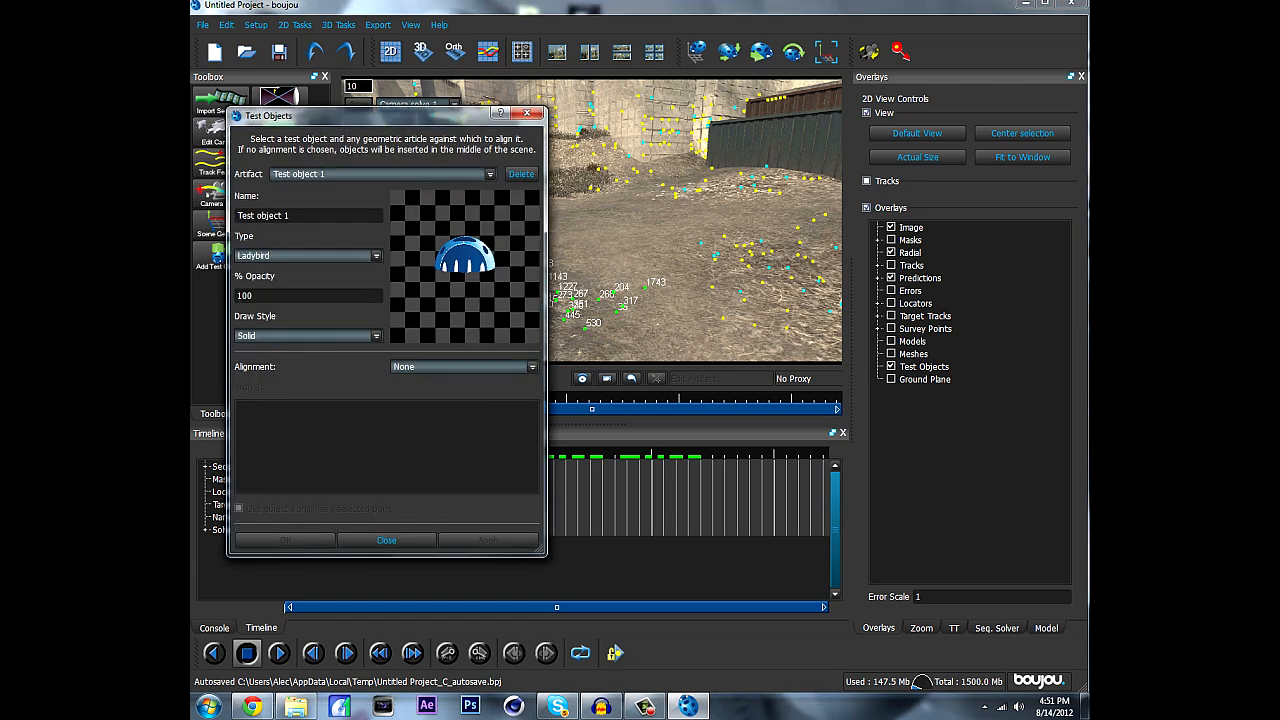
pyautogui.click(386, 538)
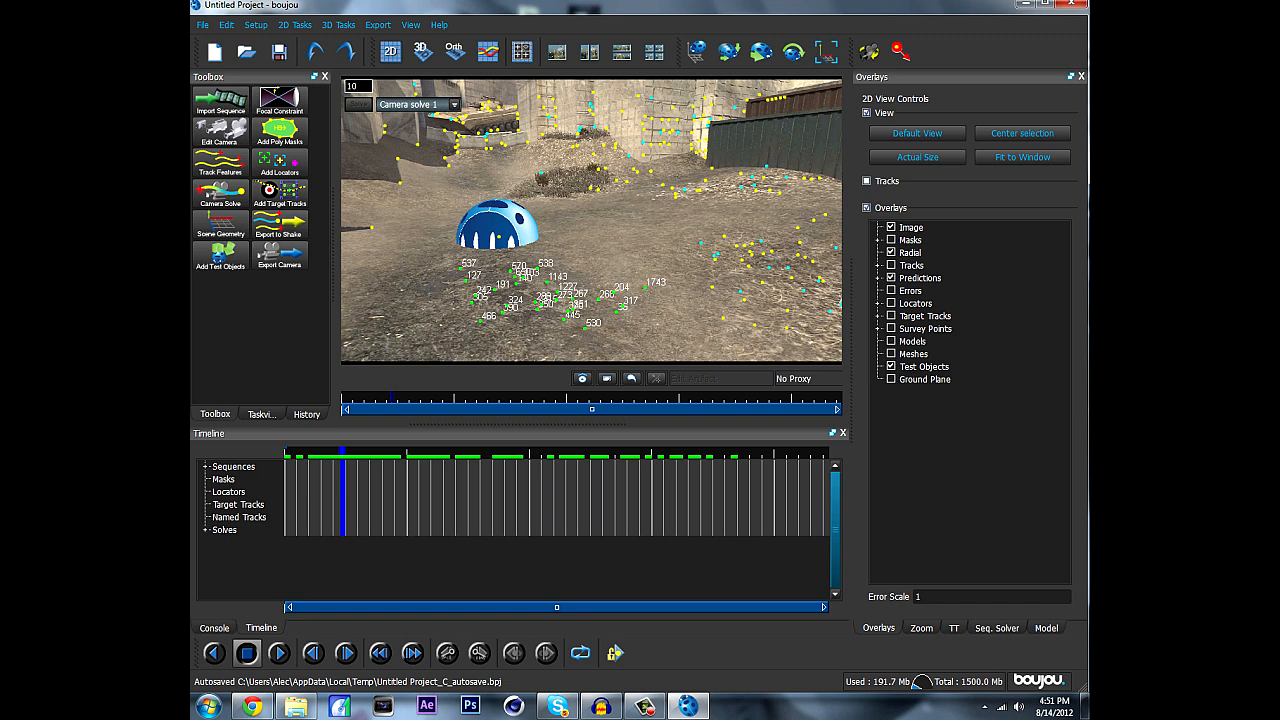
pyautogui.click(220, 256)
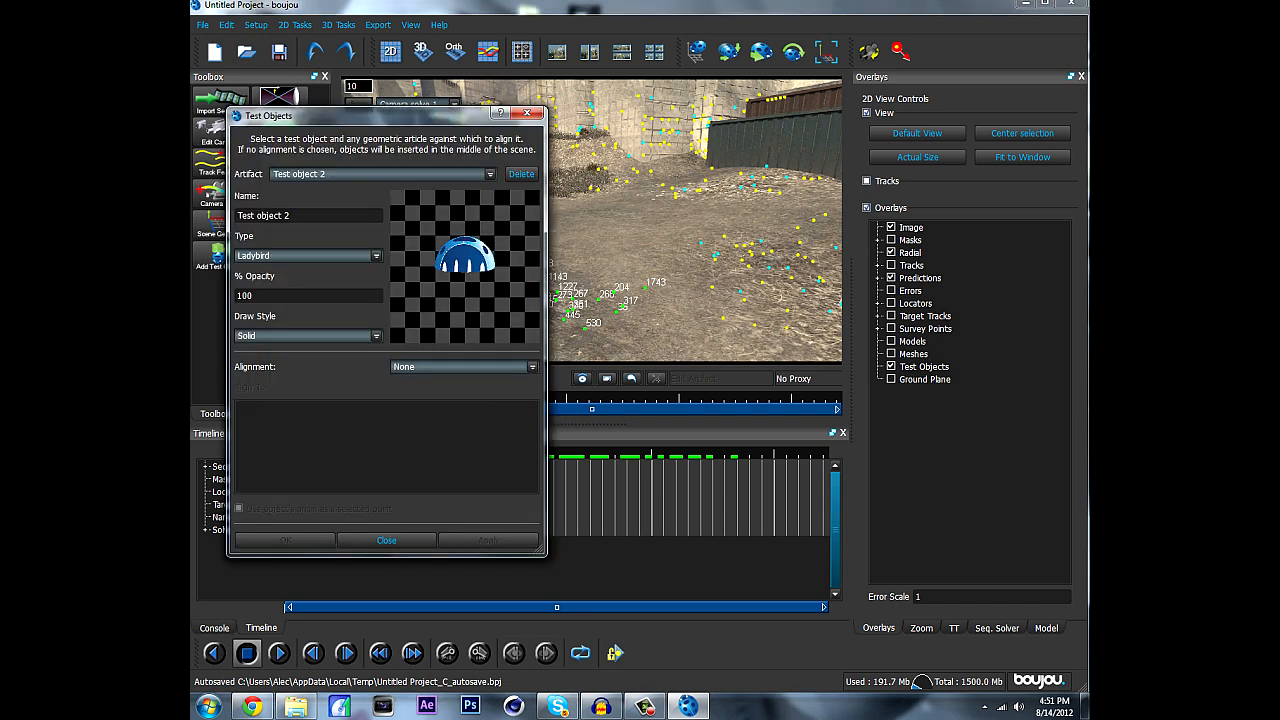
pyautogui.click(521, 174)
pyautogui.click(490, 174)
pyautogui.click(450, 198)
pyautogui.click(521, 174)
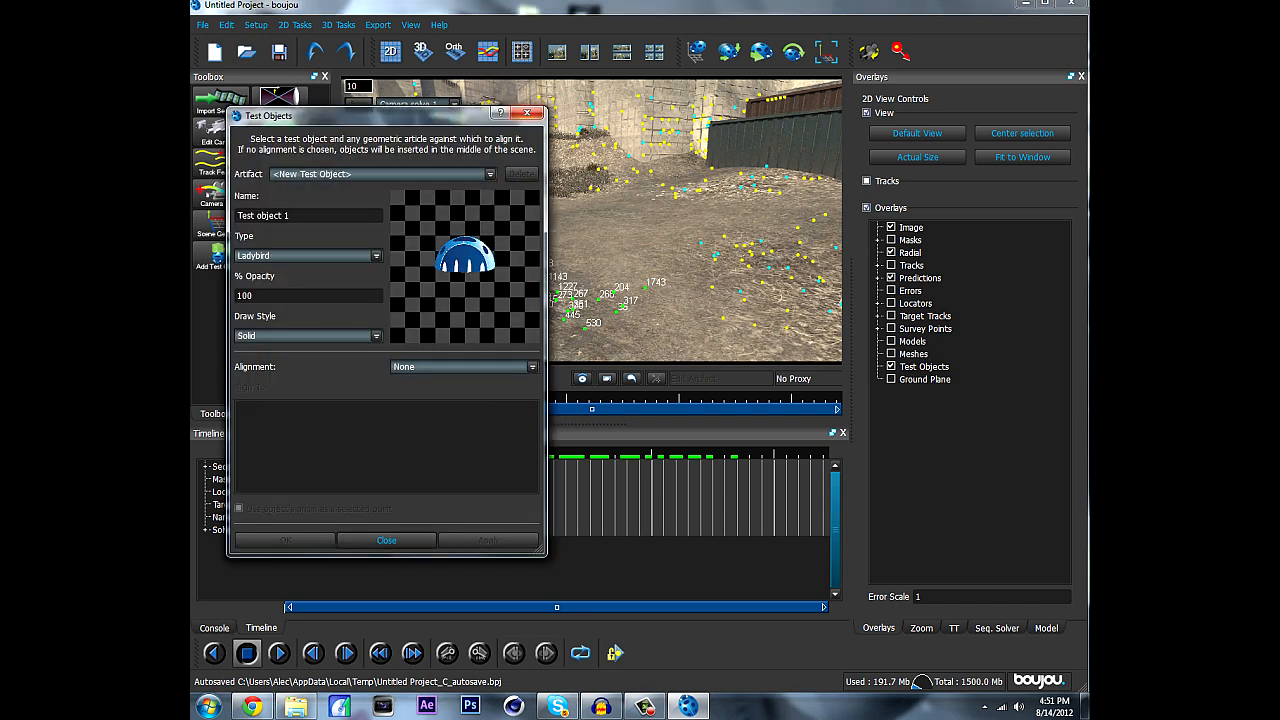
pyautogui.click(527, 113)
# Set up a camera solve export of Sequence 1 with Cinema 4D (*.c4d) as the export type.
pyautogui.click(378, 24)
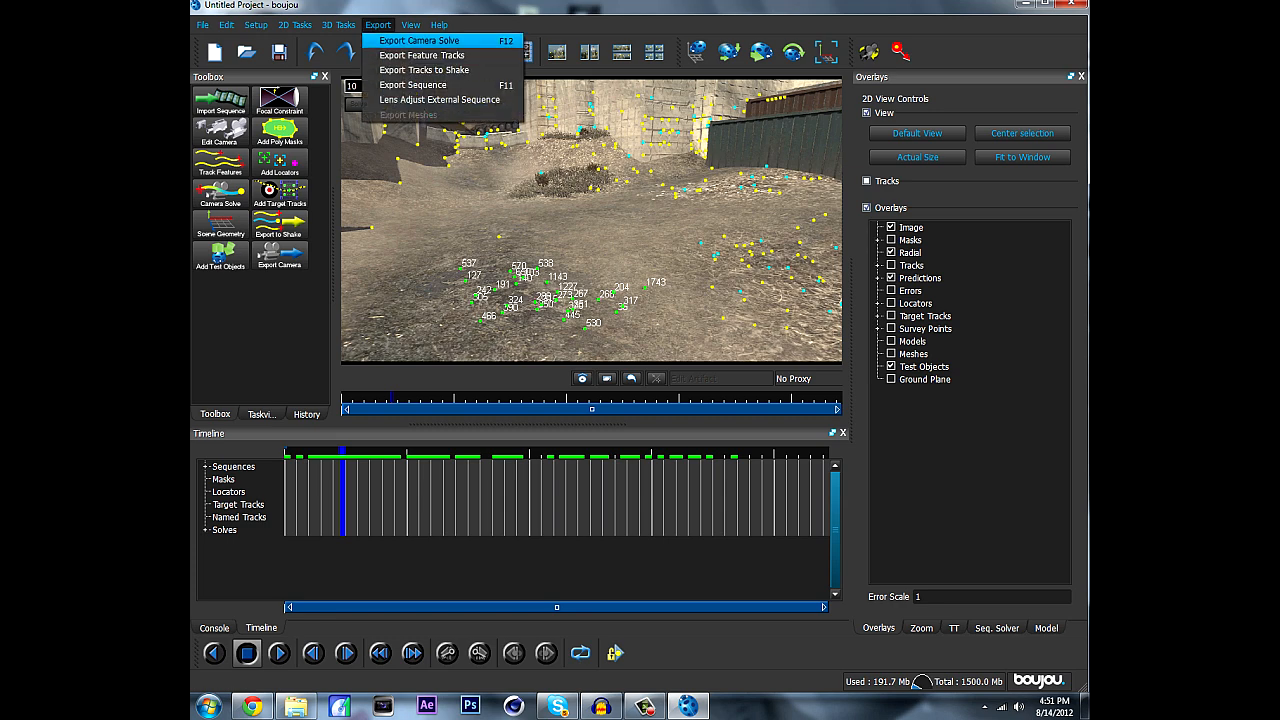
pyautogui.click(420, 37)
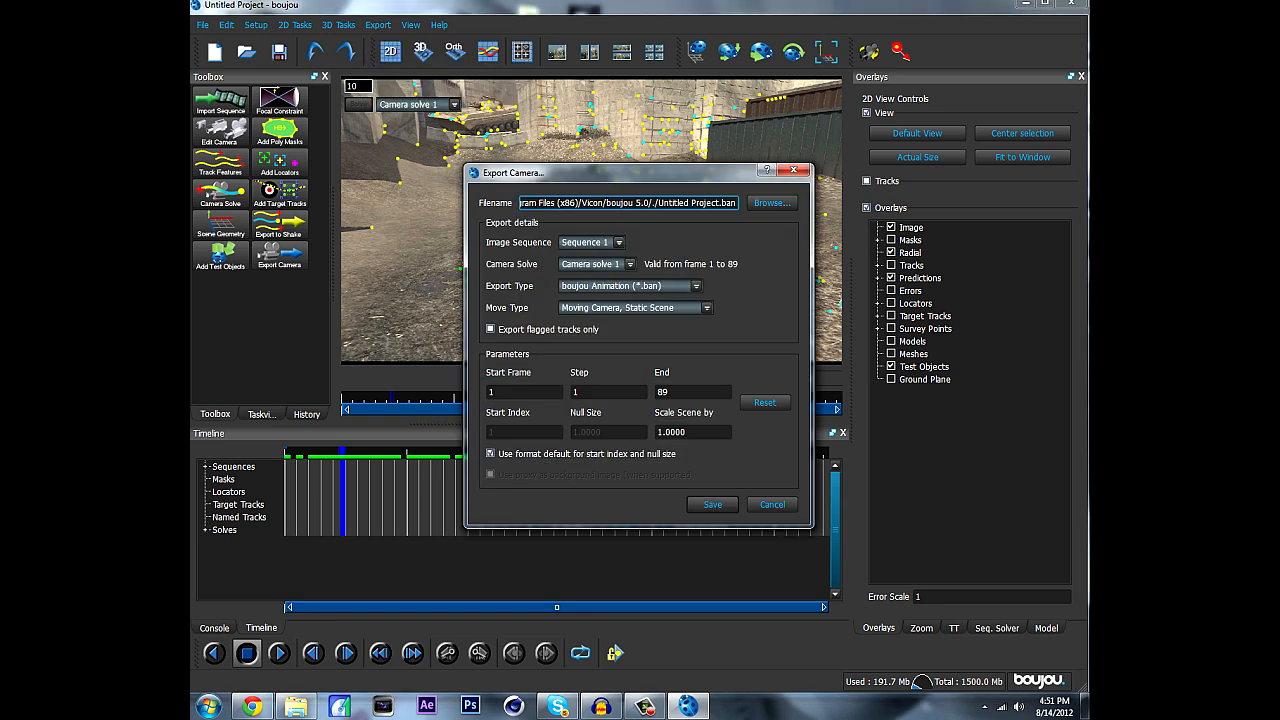
pyautogui.click(632, 286)
pyautogui.click(618, 331)
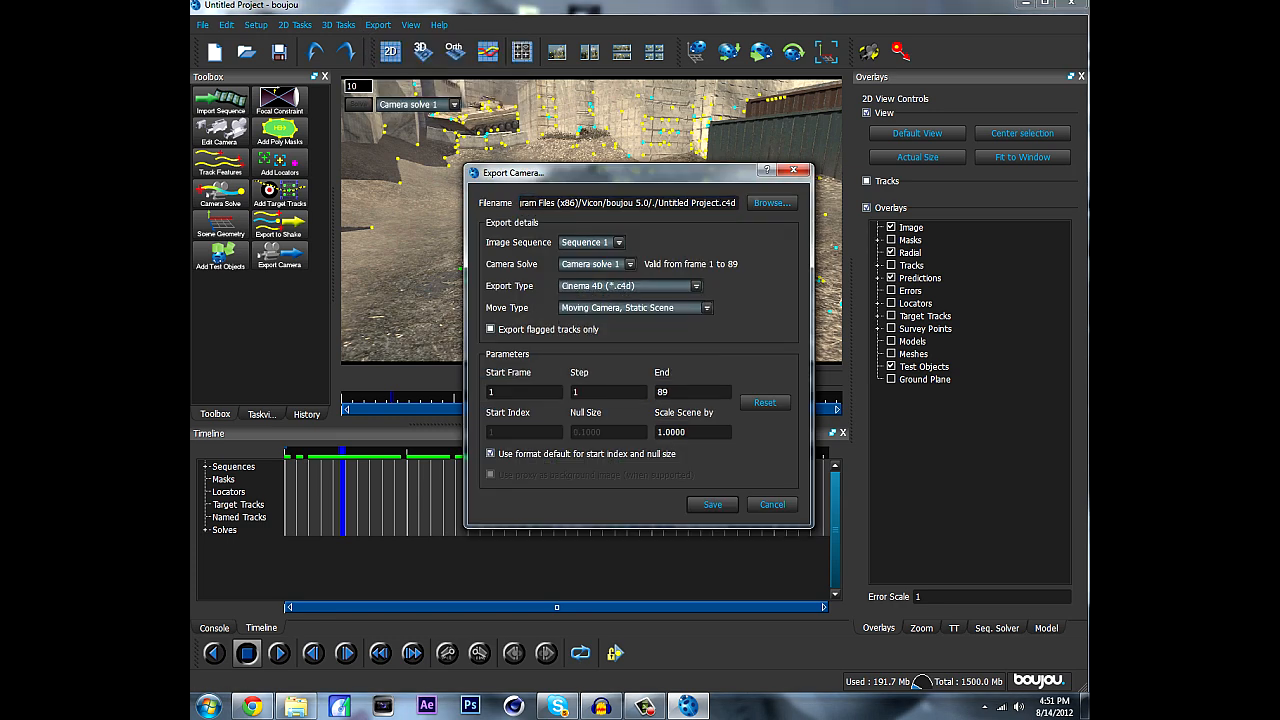
# Set the export destination to a file named C4d in the desktop's Test/Files folder.
pyautogui.click(771, 202)
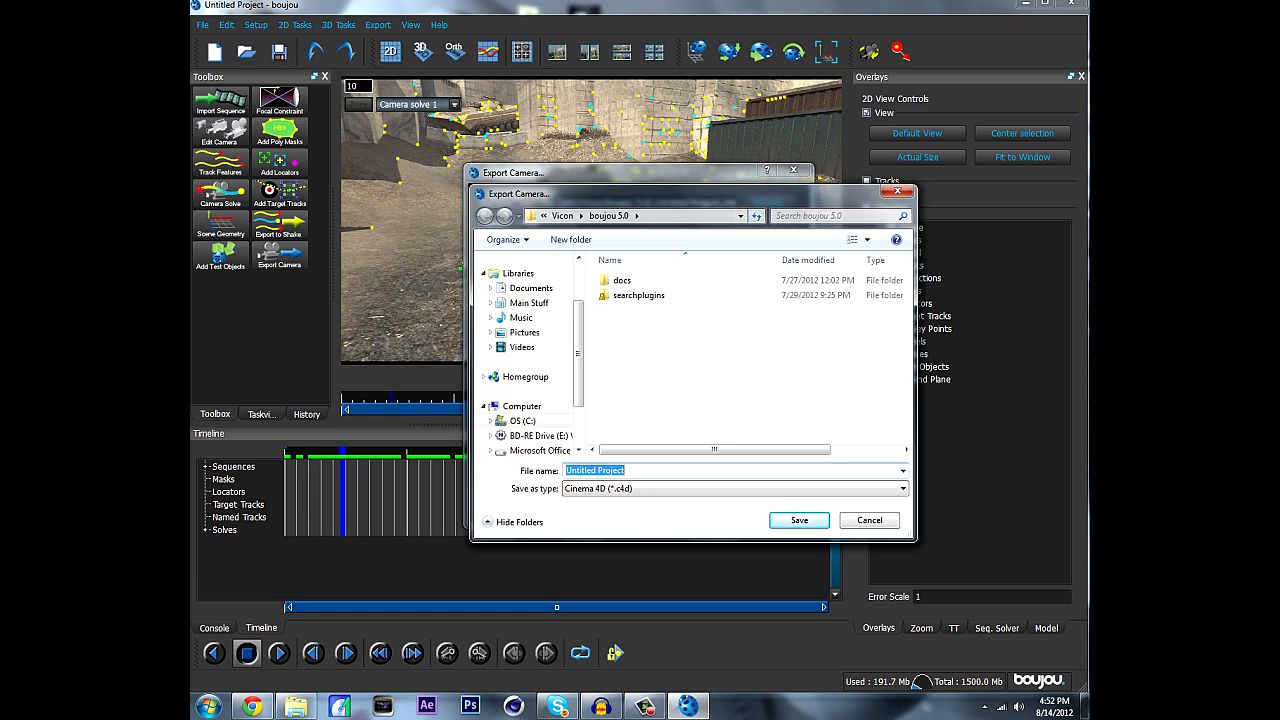
pyautogui.moveTo(578, 322); pyautogui.dragTo(578, 280)
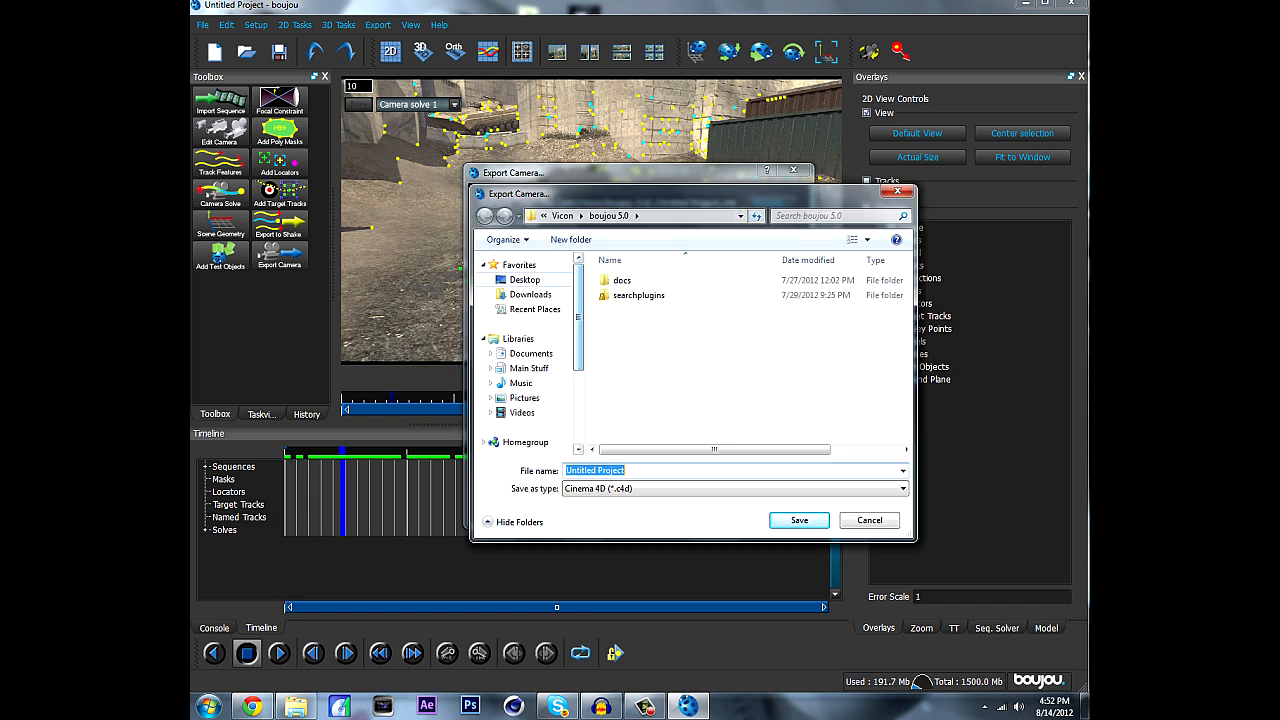
pyautogui.click(525, 280)
pyautogui.click(906, 326)
pyautogui.scroll(-3, 700, 356)
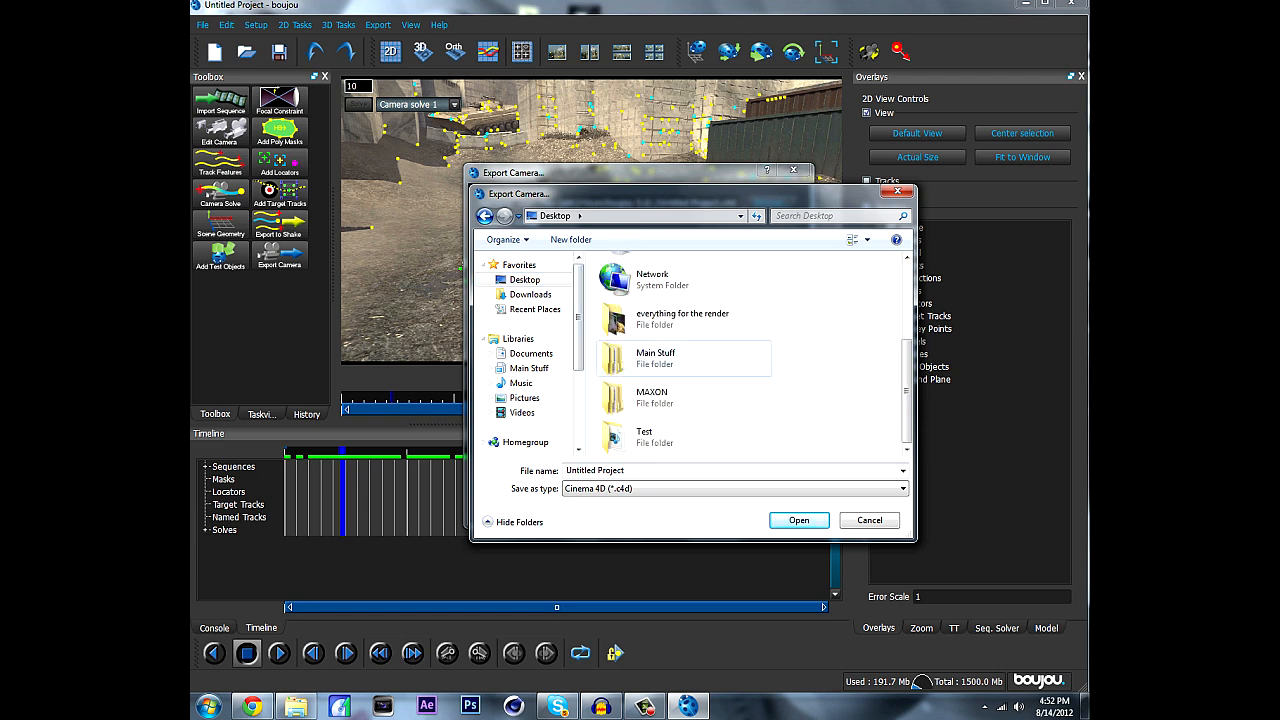
pyautogui.doubleClick(644, 436)
pyautogui.doubleClick(622, 281)
pyautogui.click(660, 471)
pyautogui.write('C')
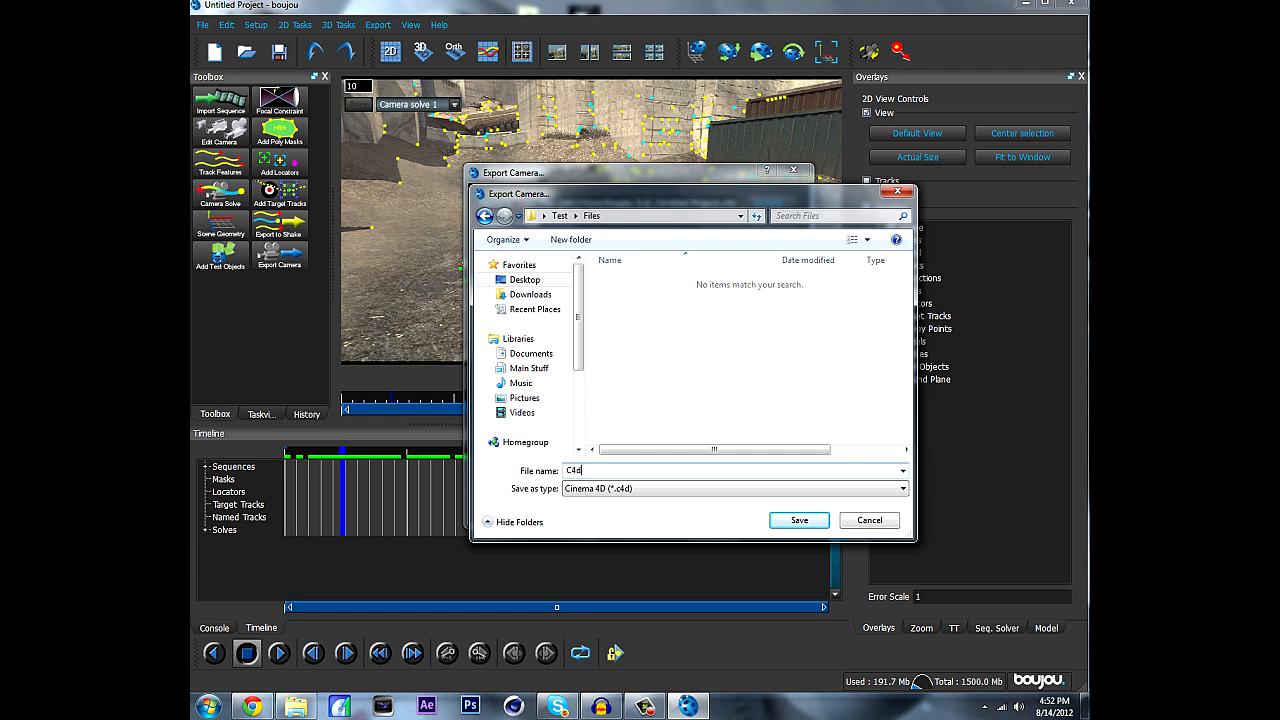
pyautogui.write('4d')
pyautogui.press('Return')
# Set the export's start frame to 0 and scene scale to 10, and save the camera export.
pyautogui.doubleClick(512, 392)
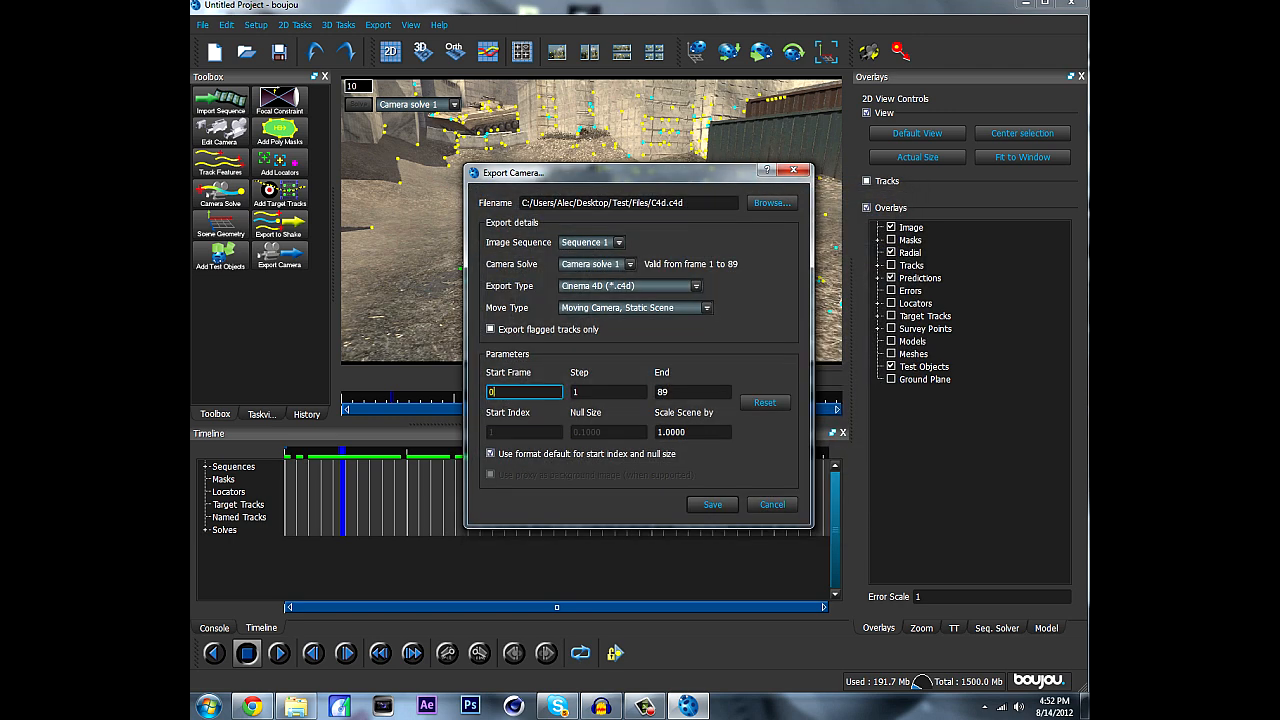
pyautogui.click(660, 432)
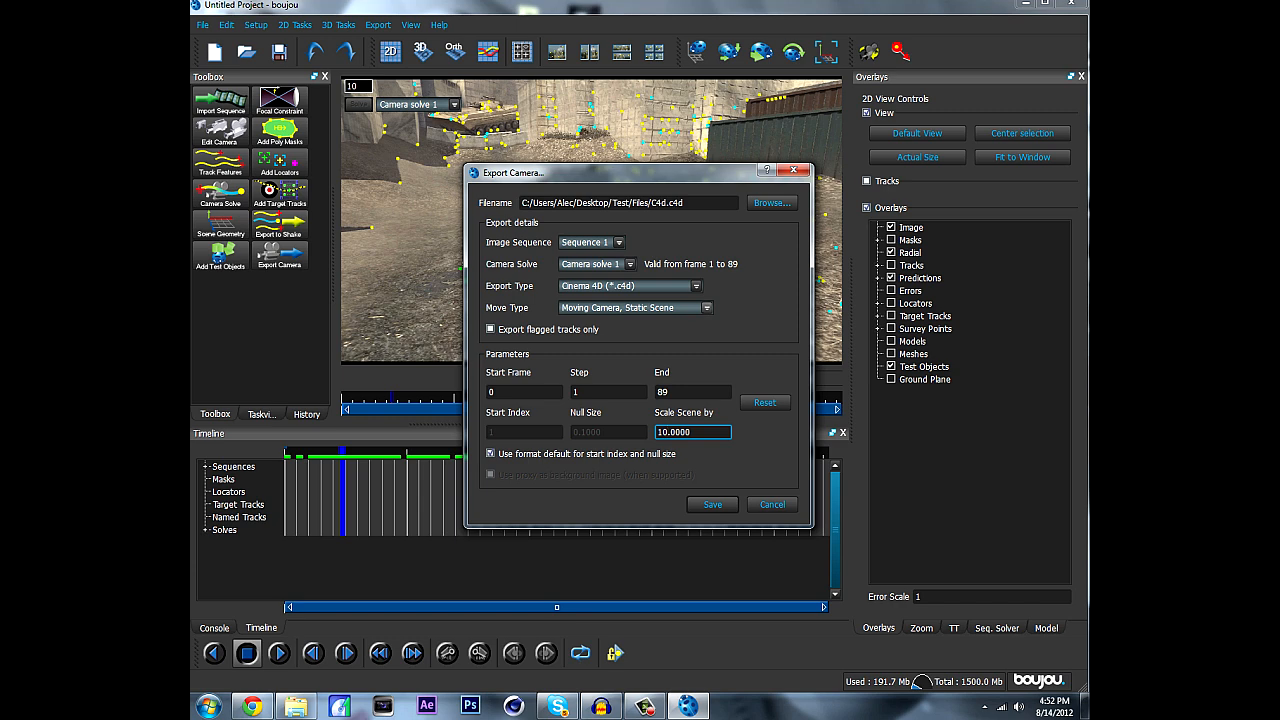
pyautogui.click(712, 504)
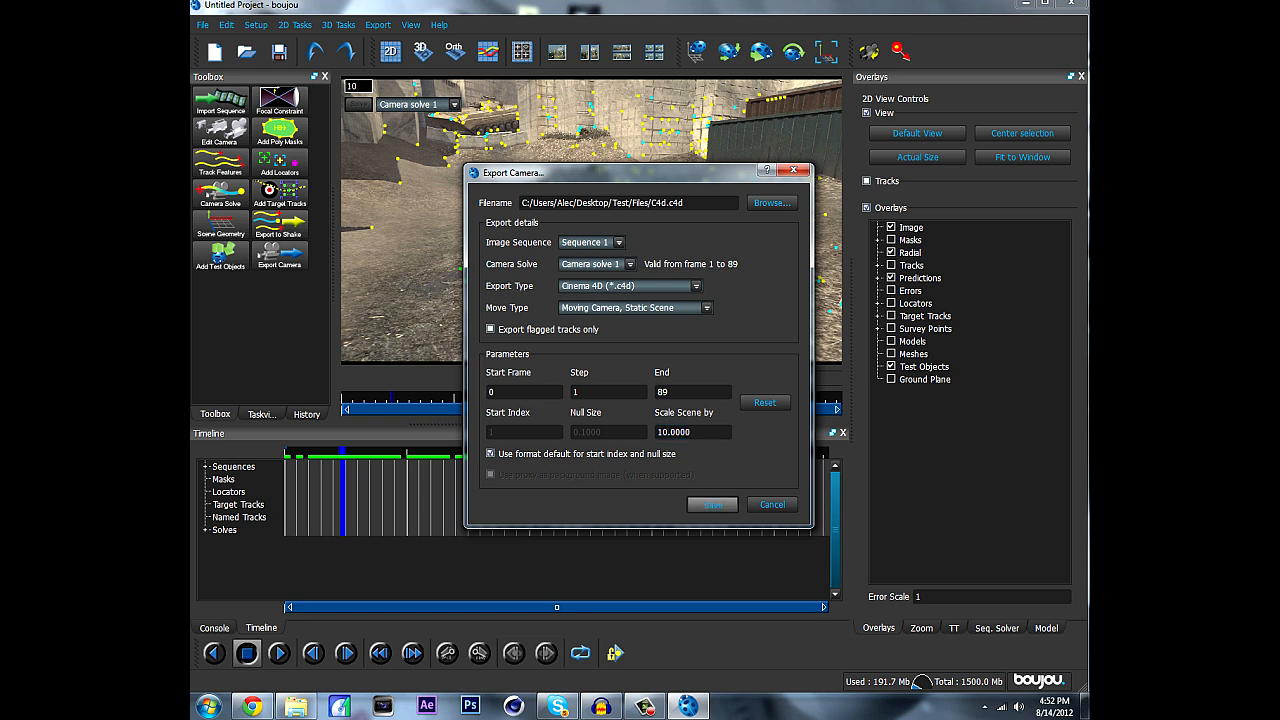
# Close boujou, saving the project as Boujou in the Test/Files folder.
pyautogui.click(1071, 4)
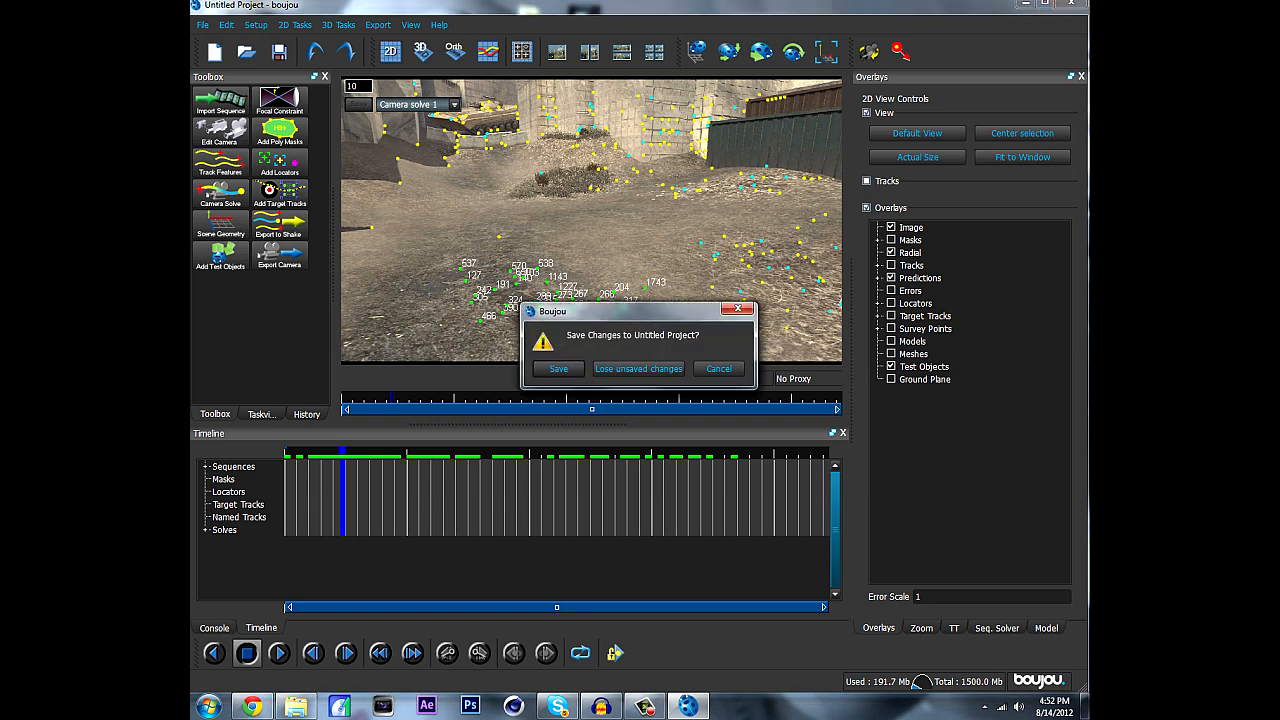
pyautogui.click(559, 369)
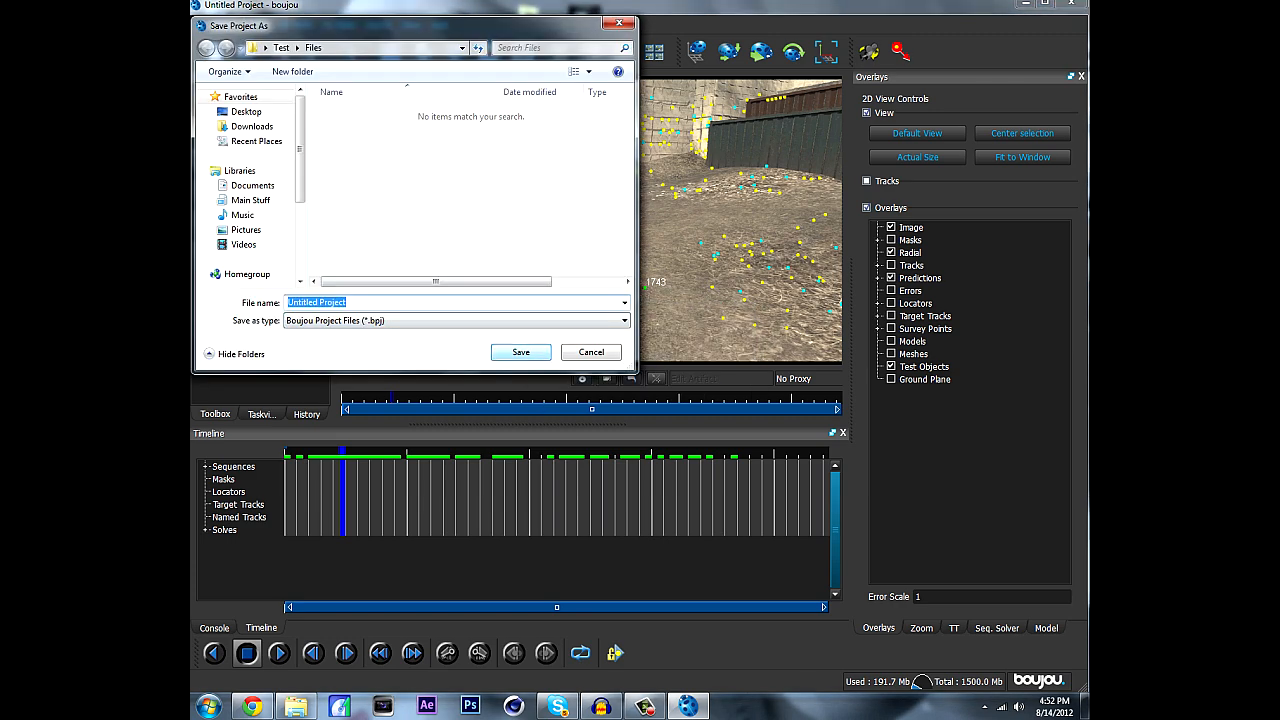
pyautogui.write('Boujou')
pyautogui.press('Return')
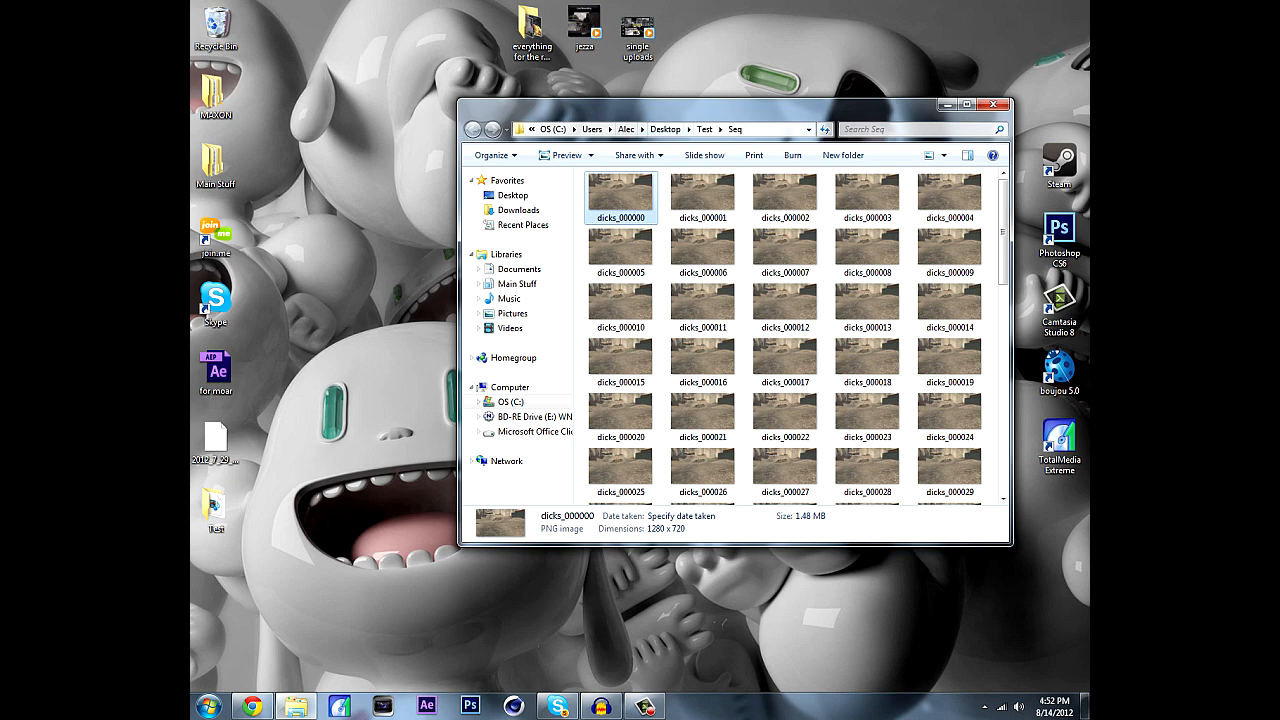
# Open the exported C4d file from the Test/Files folder in Cinema 4D, accepting the default LightWave 3D import settings.
pyautogui.click(704, 129)
pyautogui.doubleClick(625, 197)
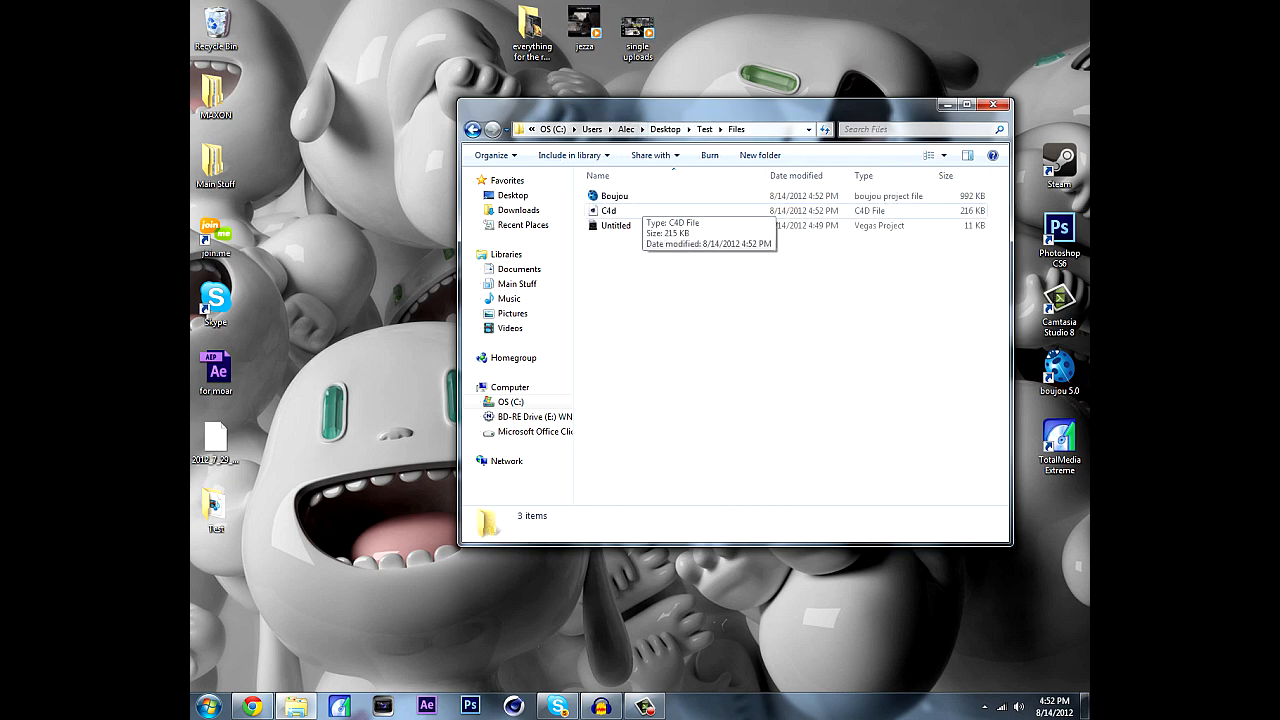
pyautogui.click(638, 209)
pyautogui.doubleClick(638, 211)
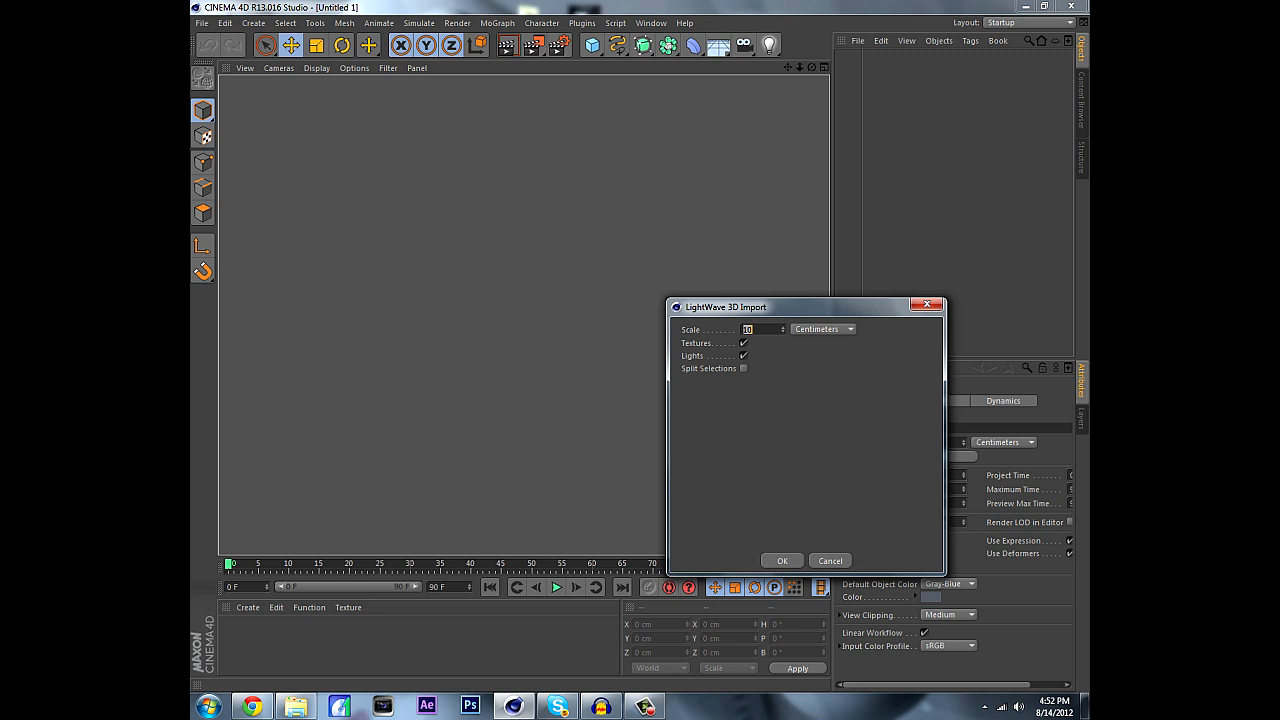
pyautogui.press('Return')
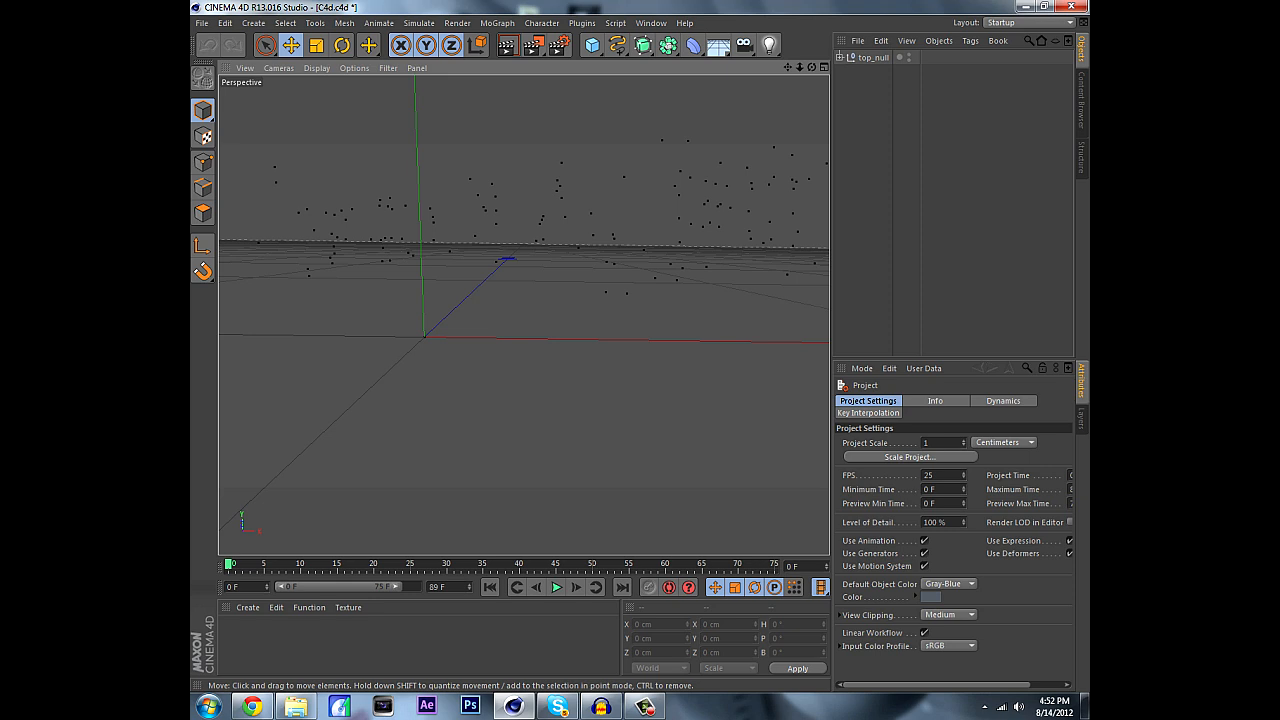
# Create a new material in the scene and select it.
pyautogui.click(247, 607)
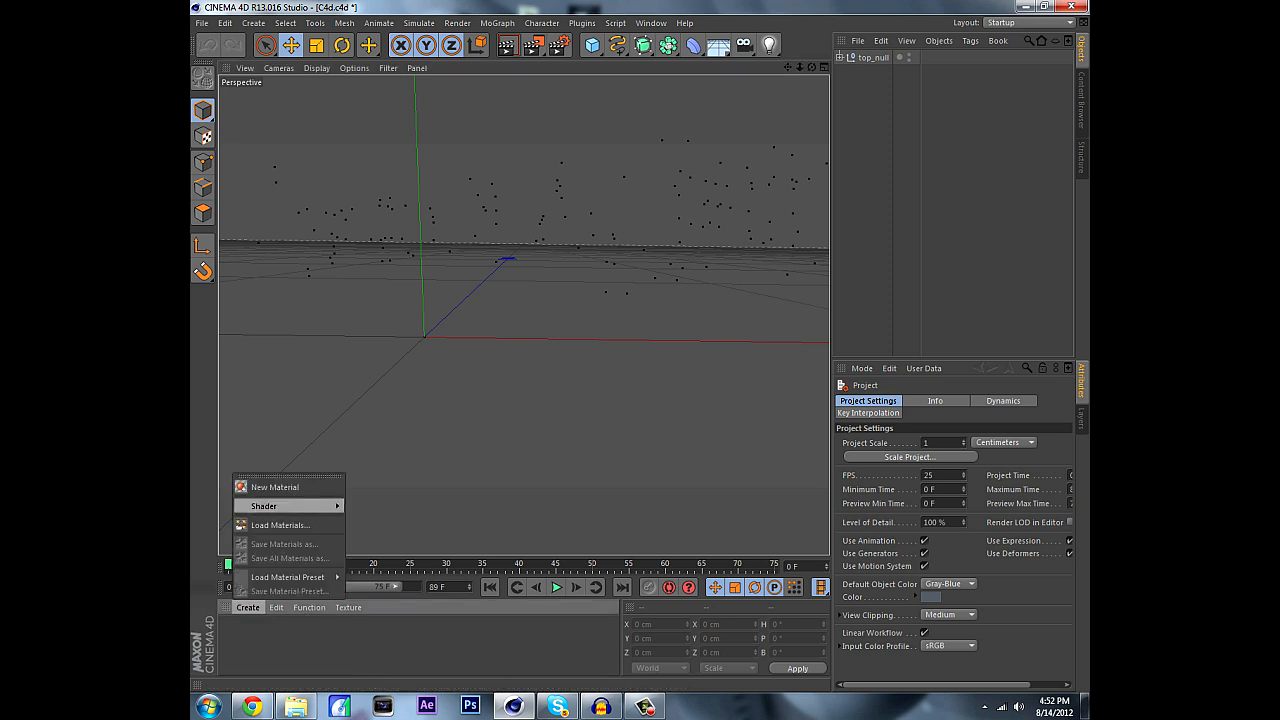
pyautogui.click(275, 487)
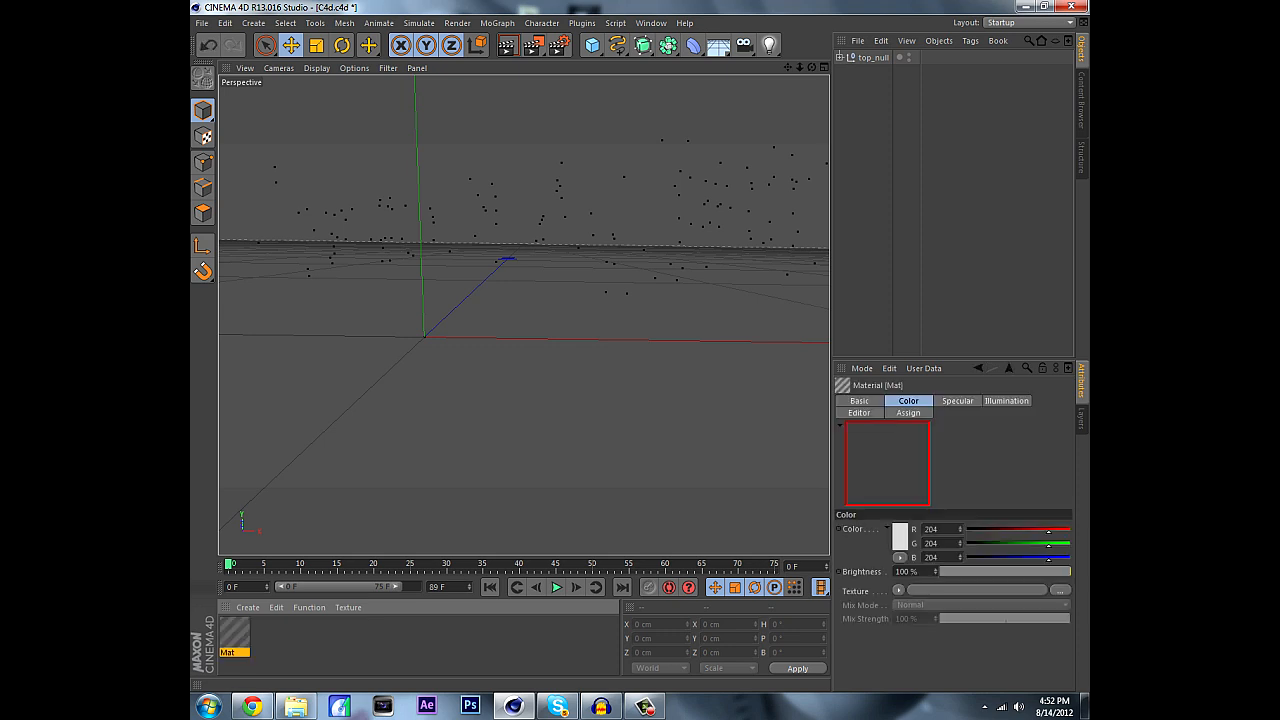
pyautogui.click(247, 607)
pyautogui.moveTo(276, 607)
pyautogui.click(234, 633)
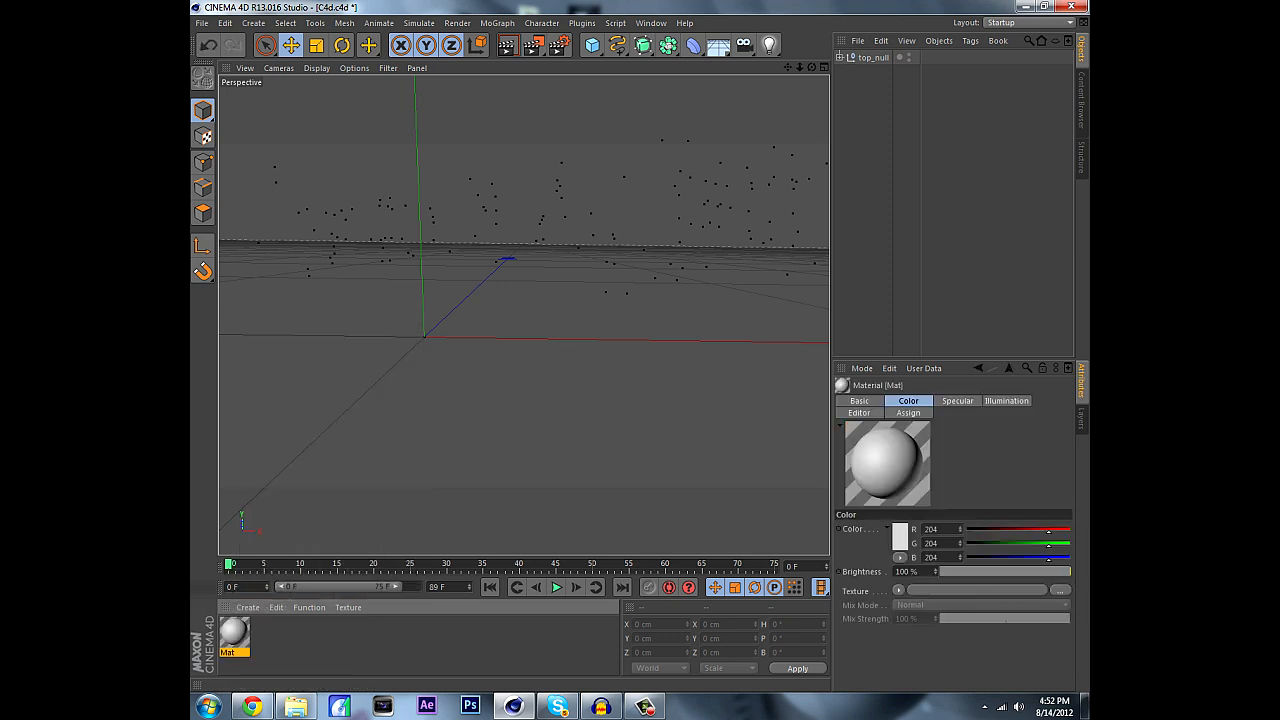
# Load dicks_000000.png from the Test/Seq folder as the material's color texture, without copying it to the project location.
pyautogui.doubleClick(234, 633)
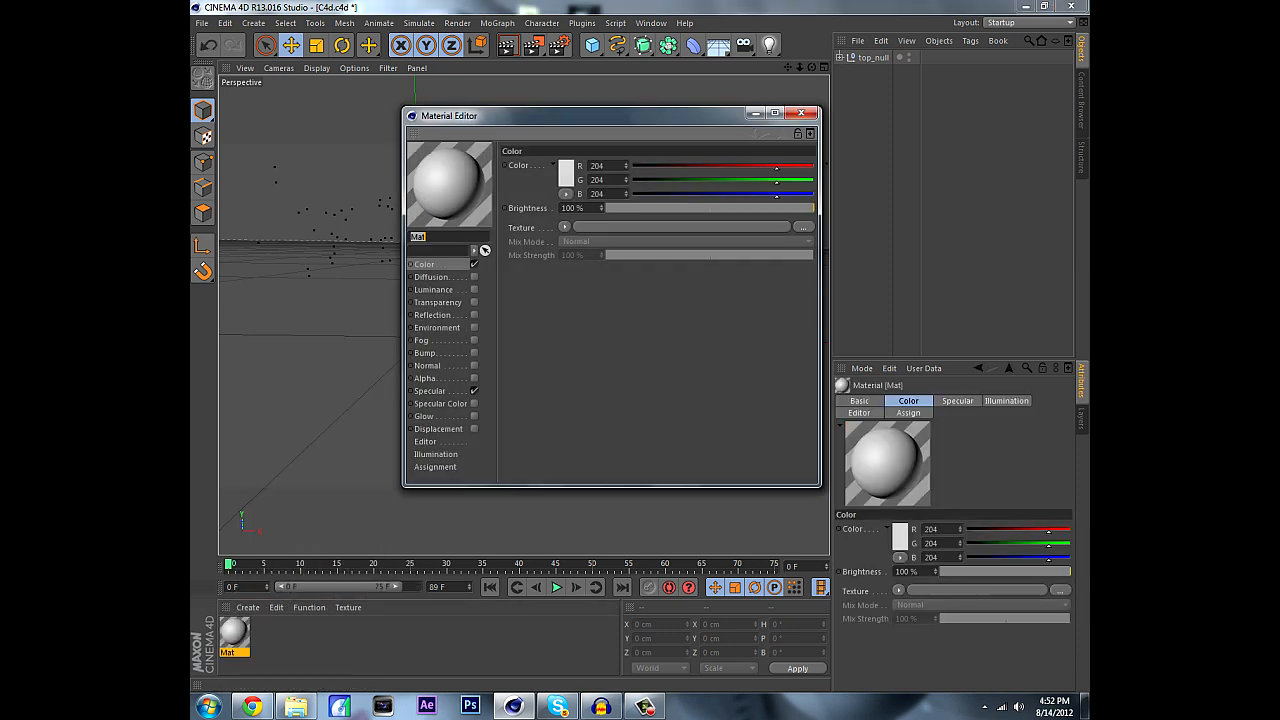
pyautogui.click(565, 227)
pyautogui.click(588, 256)
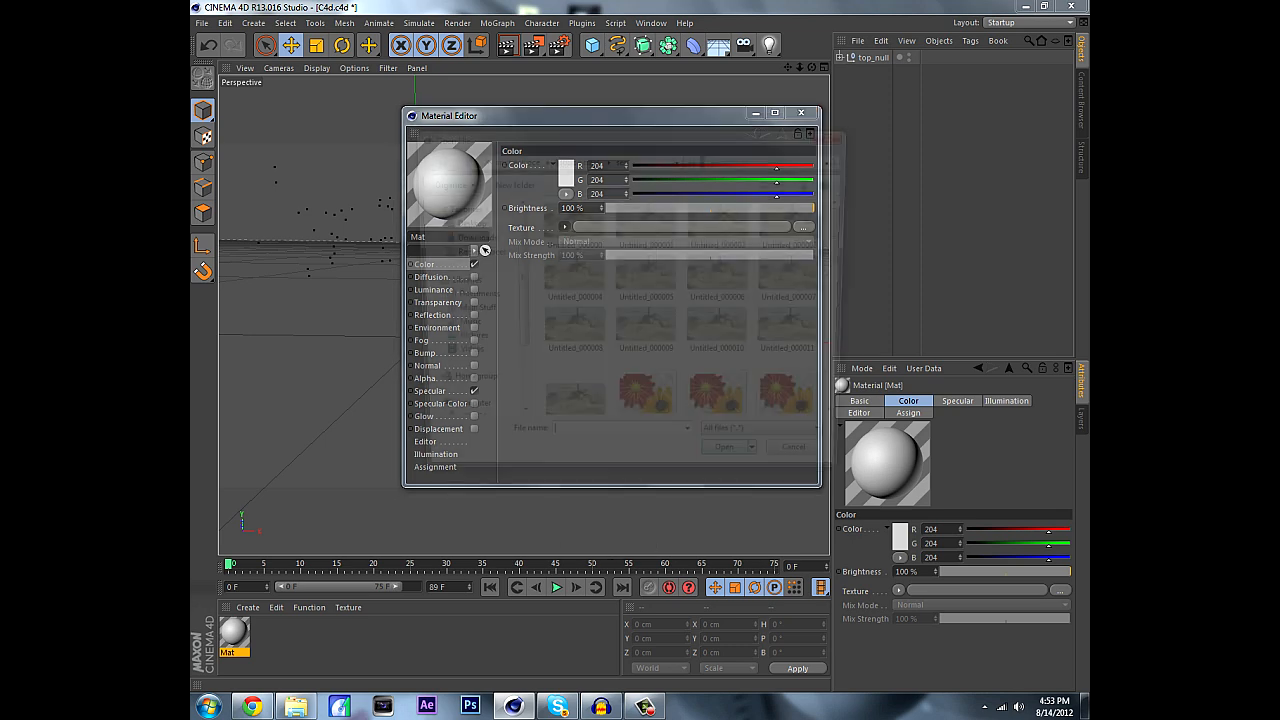
pyautogui.click(462, 222)
pyautogui.scroll(3, 650, 310)
pyautogui.scroll(-6, 650, 310)
pyautogui.doubleClick(582, 318)
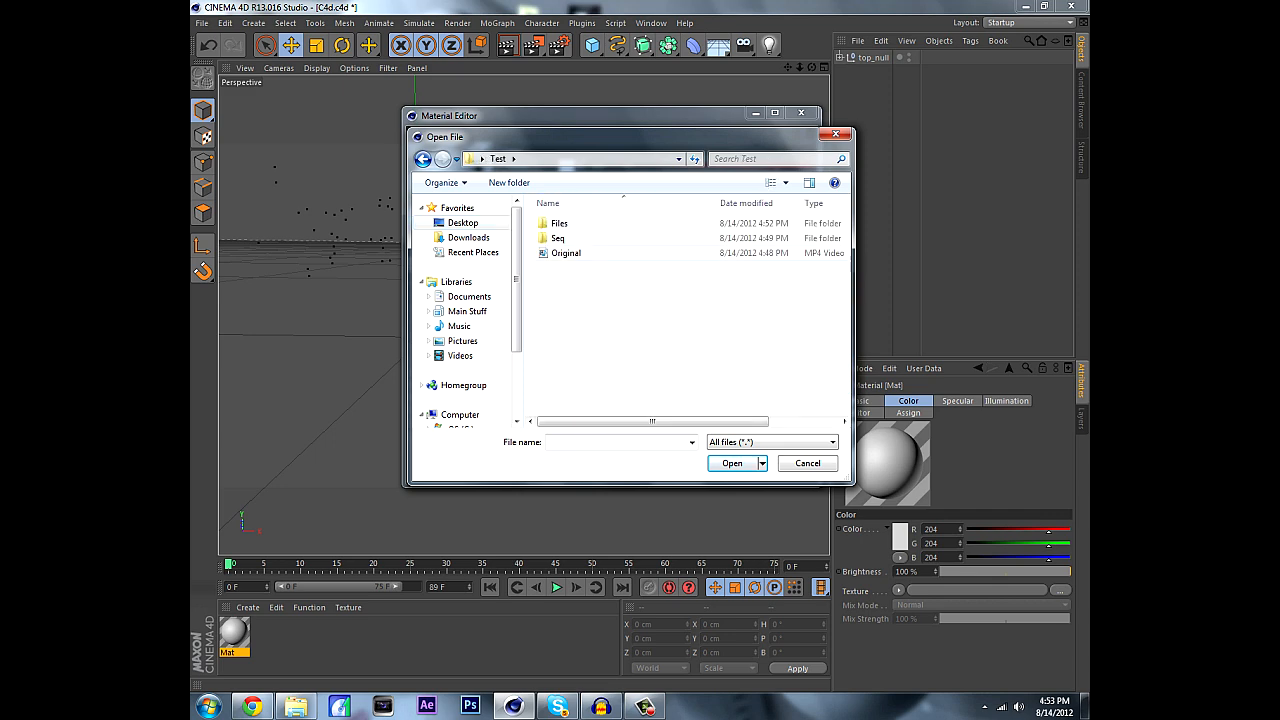
pyautogui.doubleClick(560, 231)
pyautogui.click(569, 226)
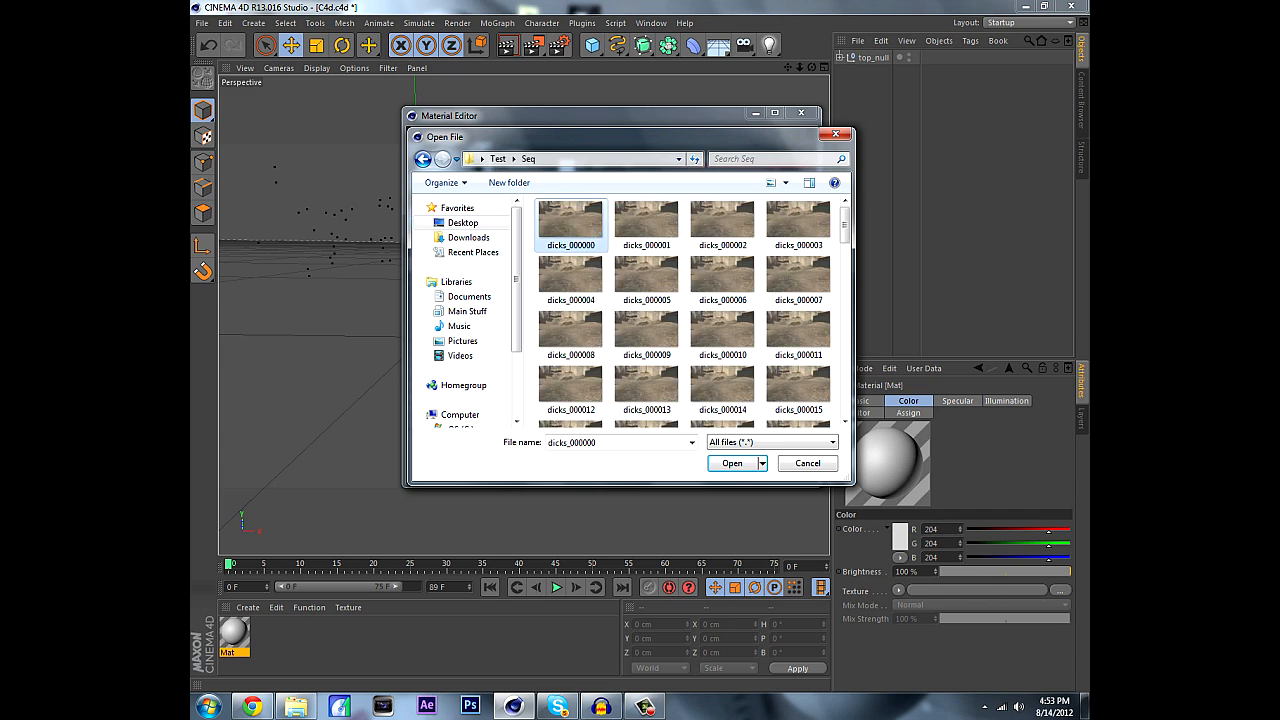
pyautogui.click(733, 463)
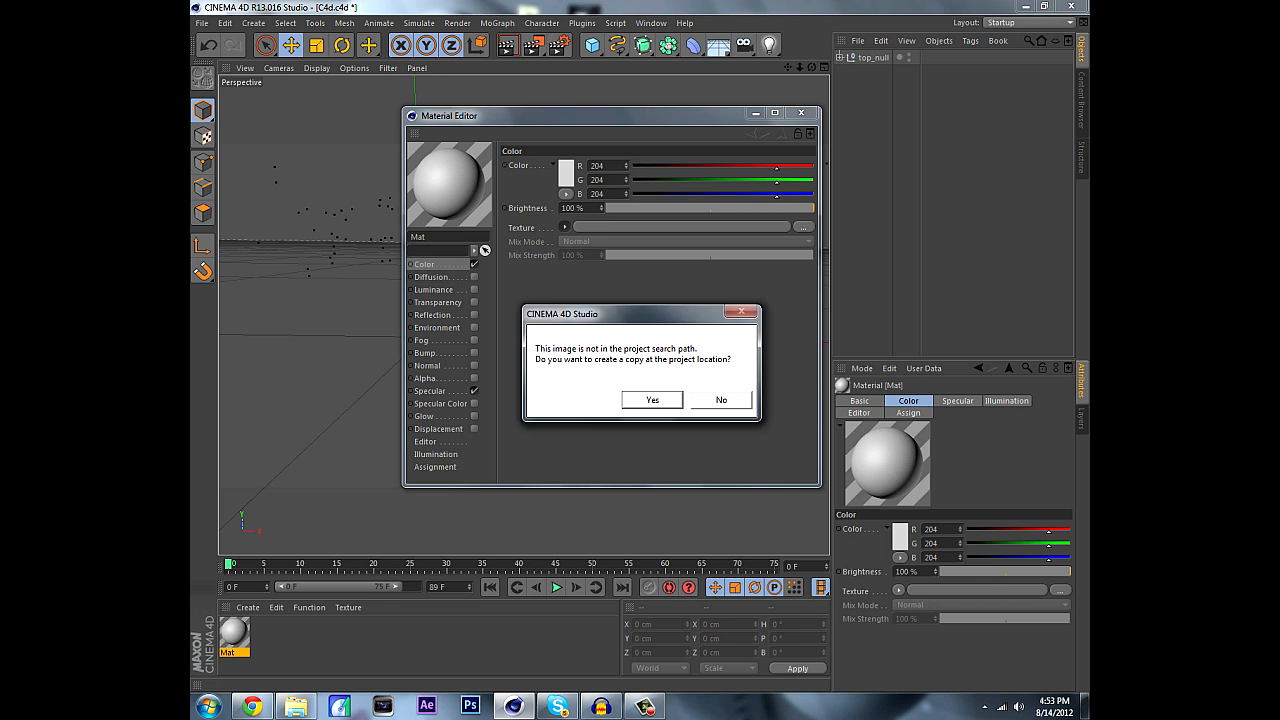
pyautogui.click(721, 400)
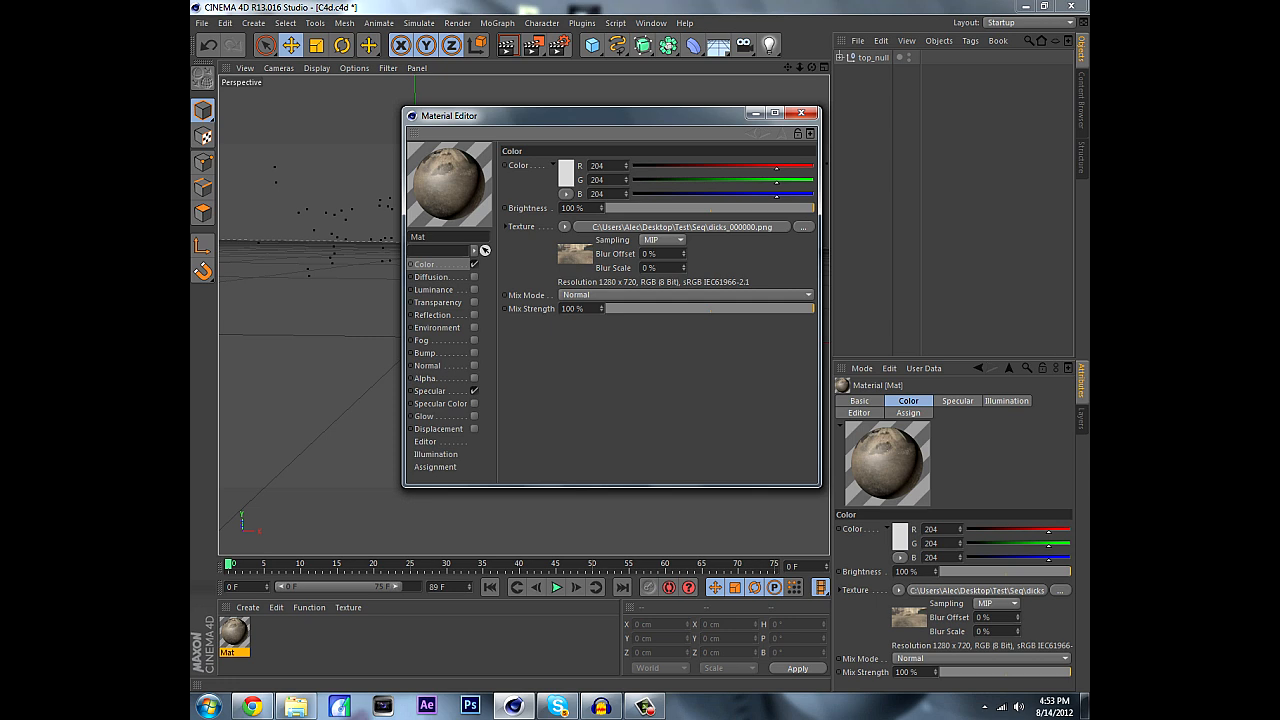
# Calculate the movie frame range in the color texture's animation settings, and close the Material Editor.
pyautogui.click(682, 227)
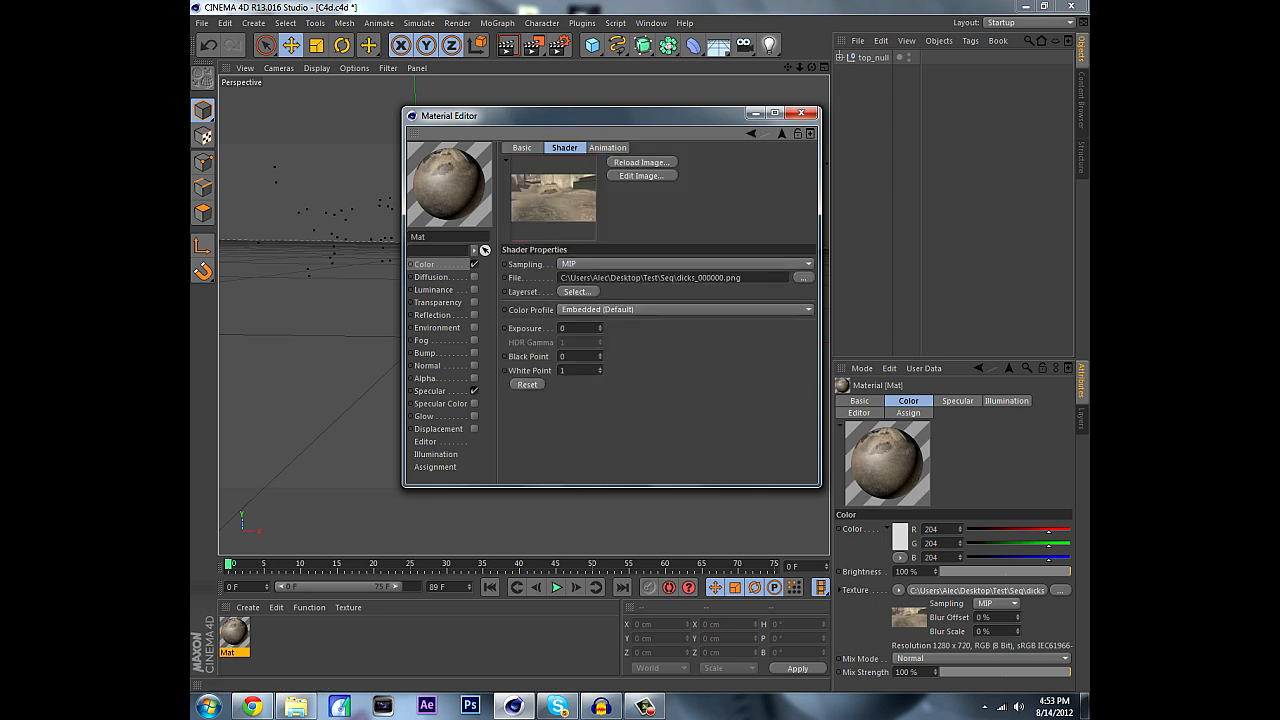
pyautogui.click(425, 265)
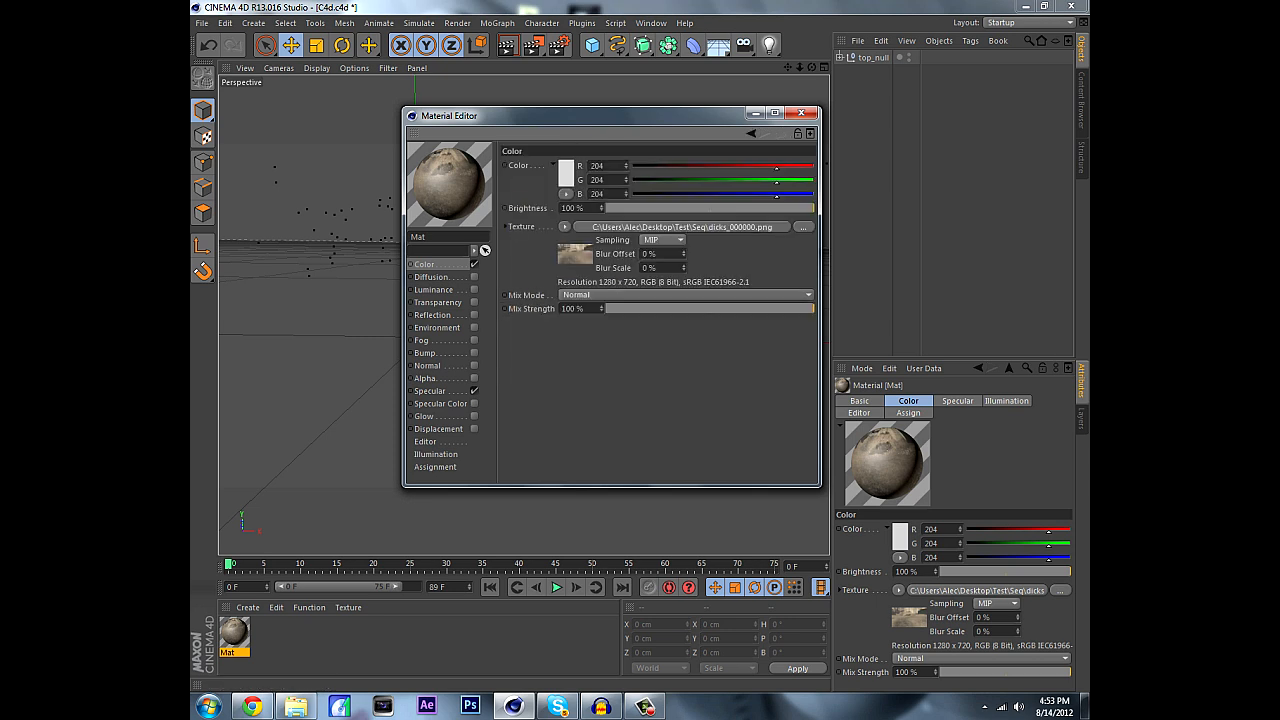
pyautogui.click(682, 227)
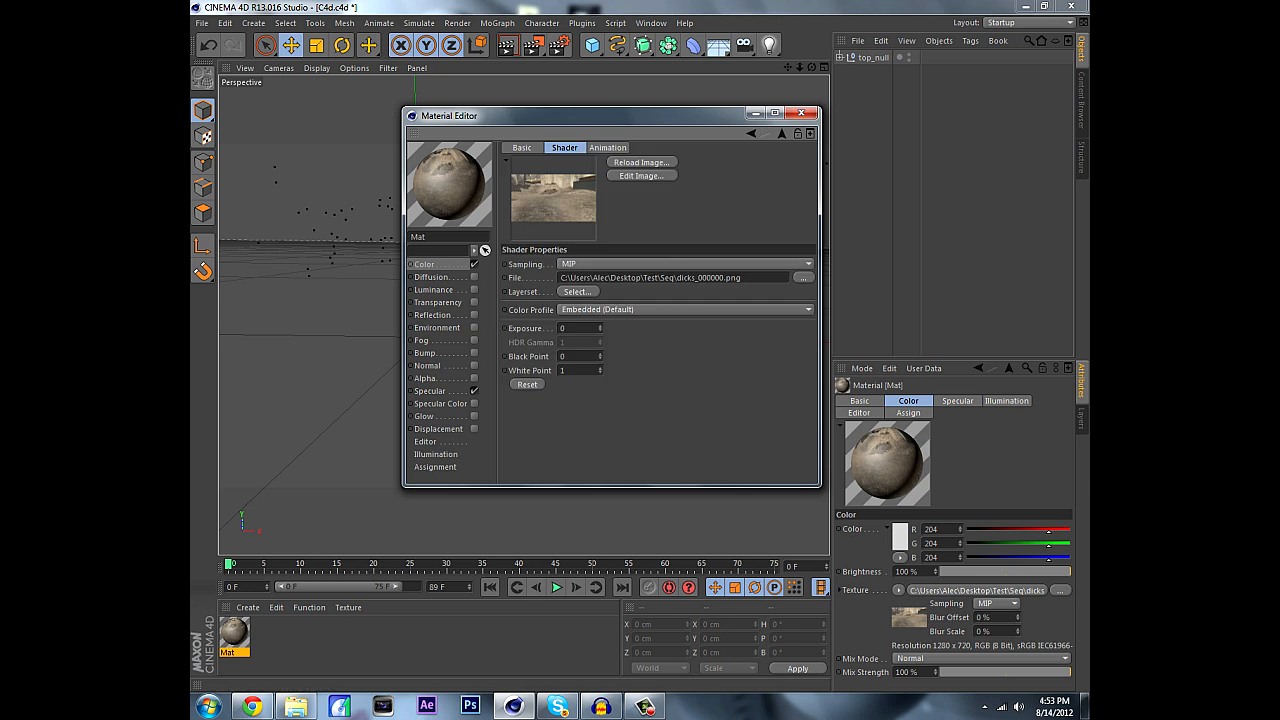
pyautogui.click(607, 148)
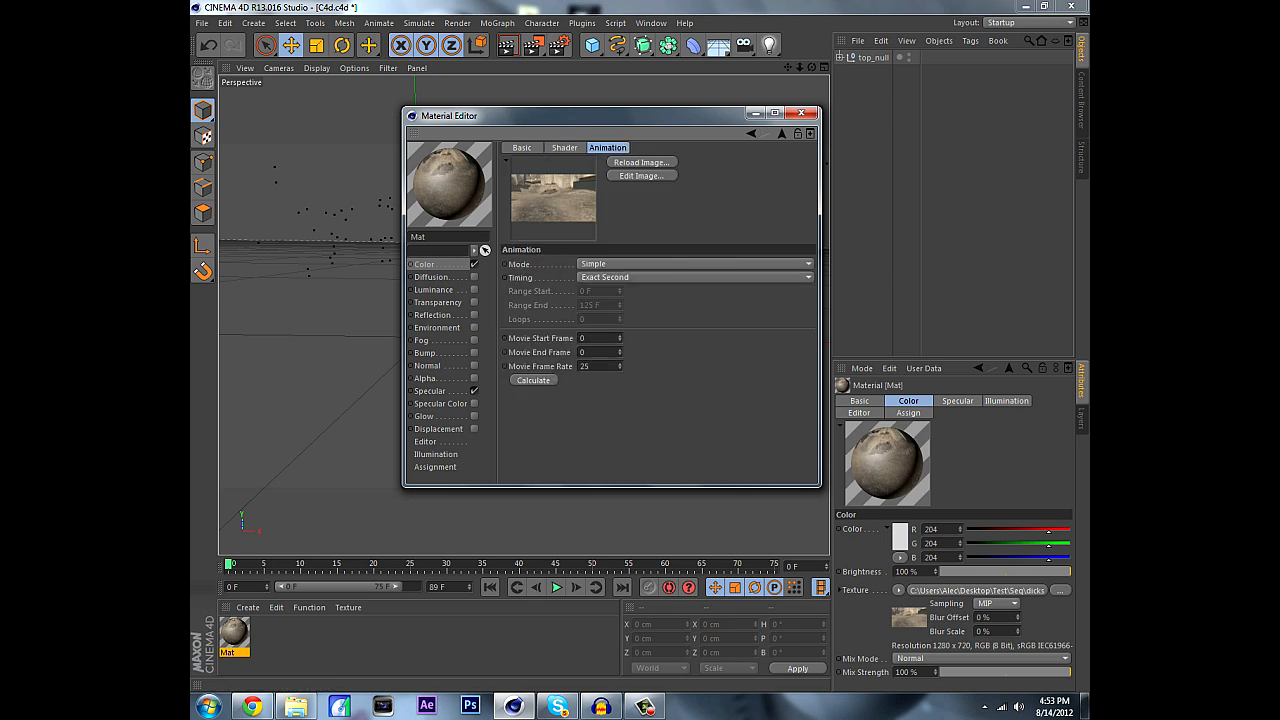
pyautogui.click(533, 380)
pyautogui.click(801, 113)
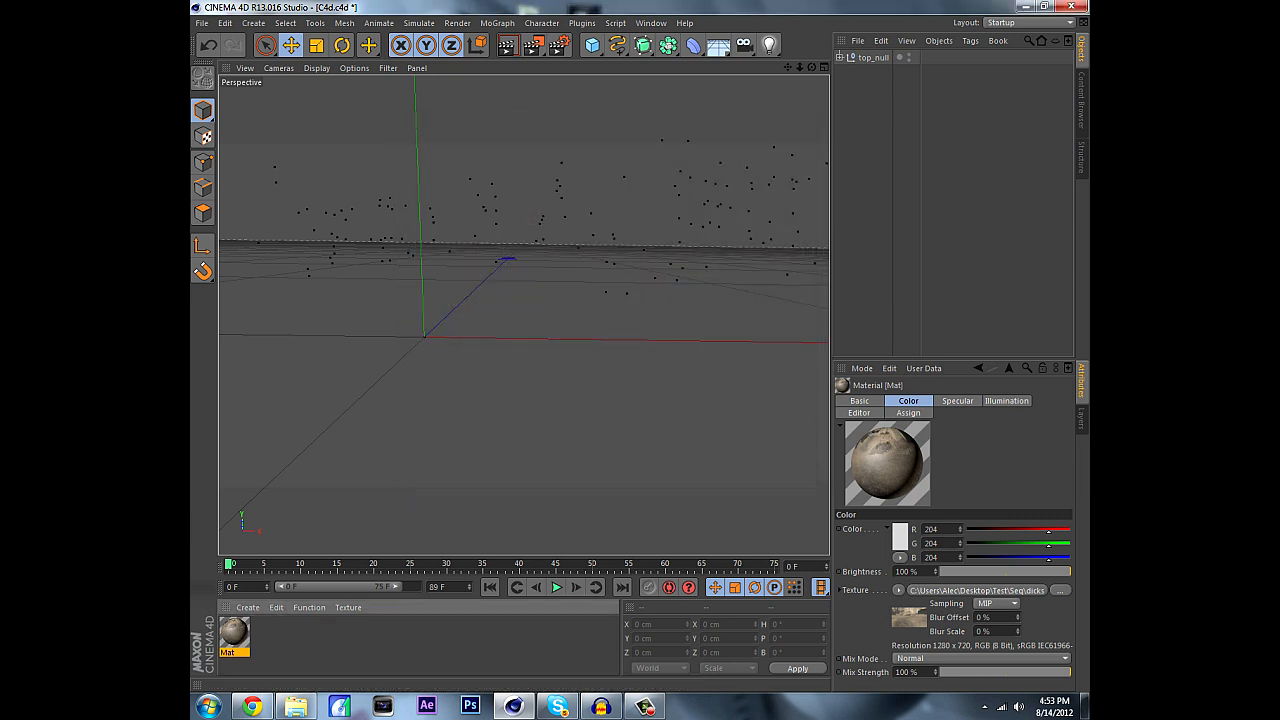
# Add a Background object to the scene and apply the image sequence material to it.
pyautogui.click(718, 45)
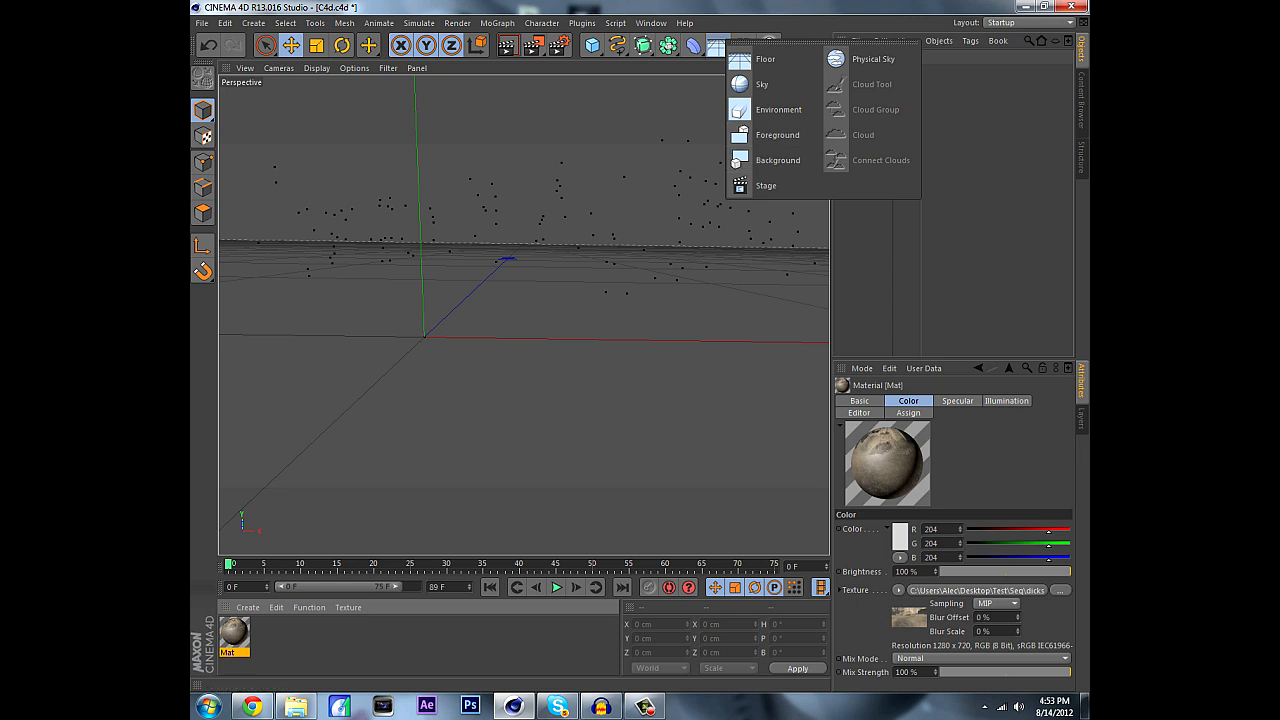
pyautogui.click(693, 45)
pyautogui.click(718, 45)
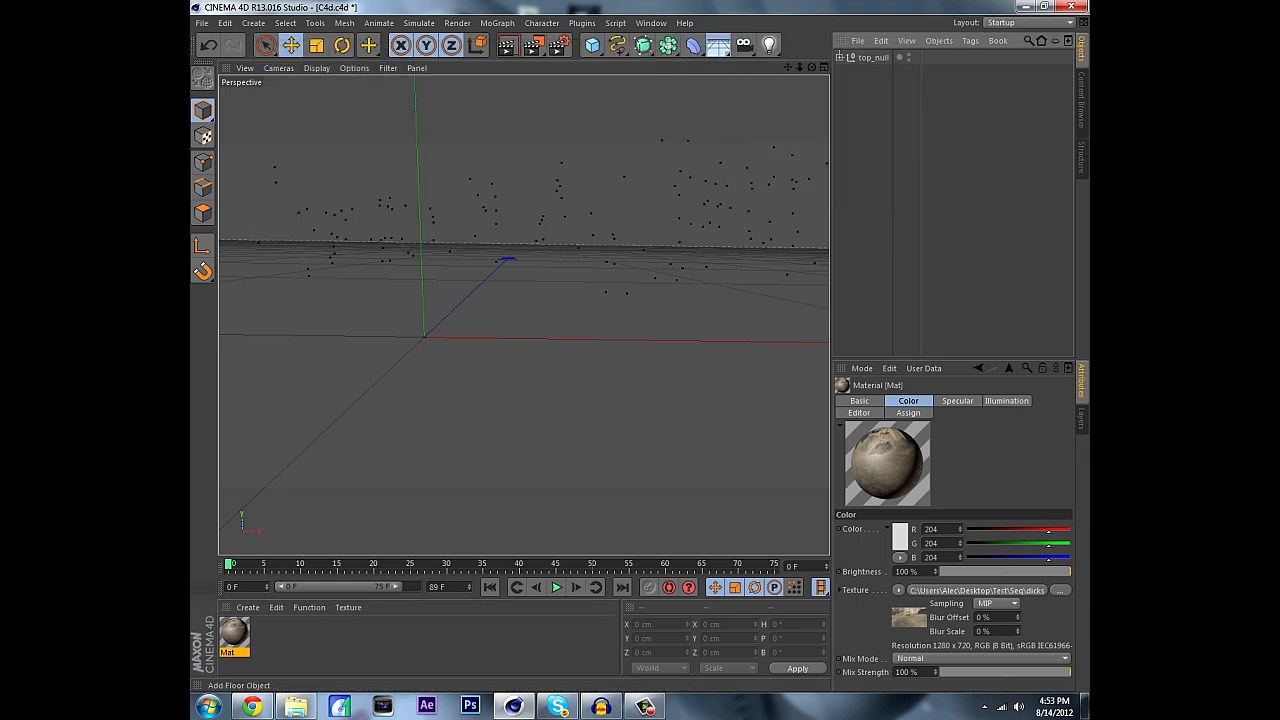
pyautogui.click(777, 160)
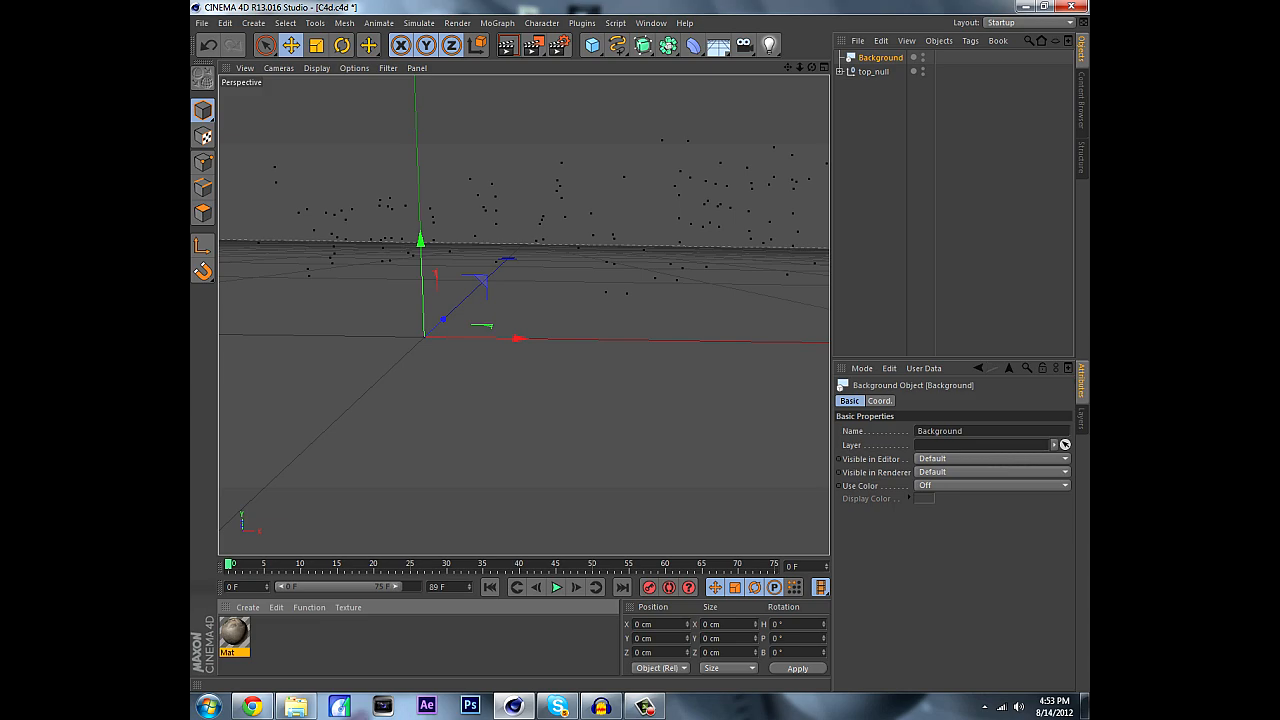
pyautogui.moveTo(234, 632); pyautogui.dragTo(880, 58)
pyautogui.moveTo(229, 564)
pyautogui.mouseDown()
pyautogui.moveTo(654, 564)
pyautogui.moveTo(229, 564)
pyautogui.mouseUp()
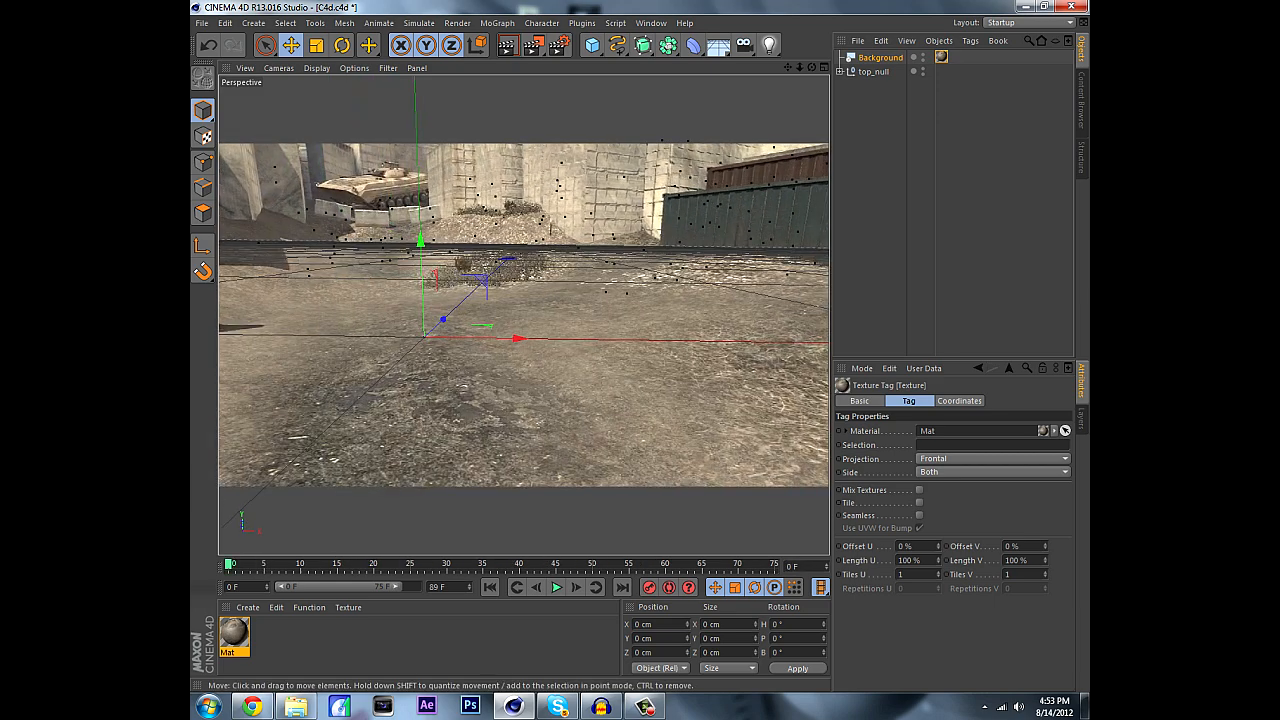
# Add a MoText object reading "Gay" with a height of 21 cm and a depth of 6.
pyautogui.click(497, 23)
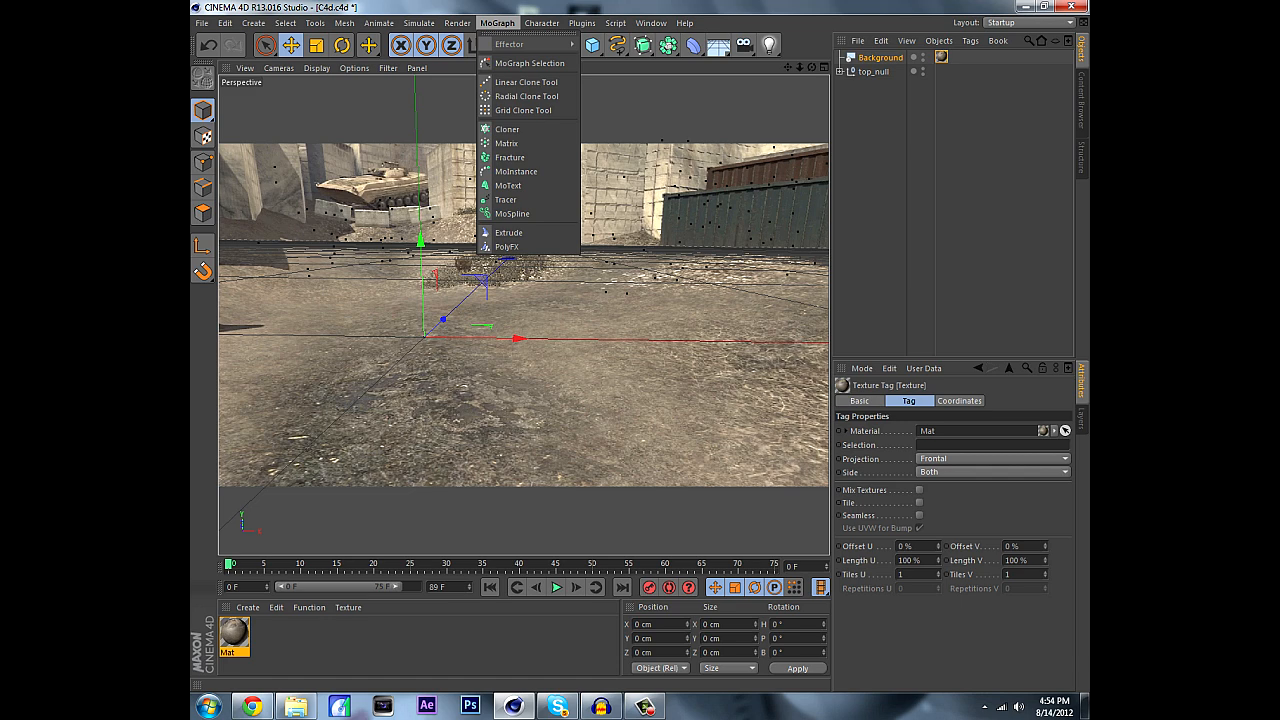
pyautogui.click(522, 169)
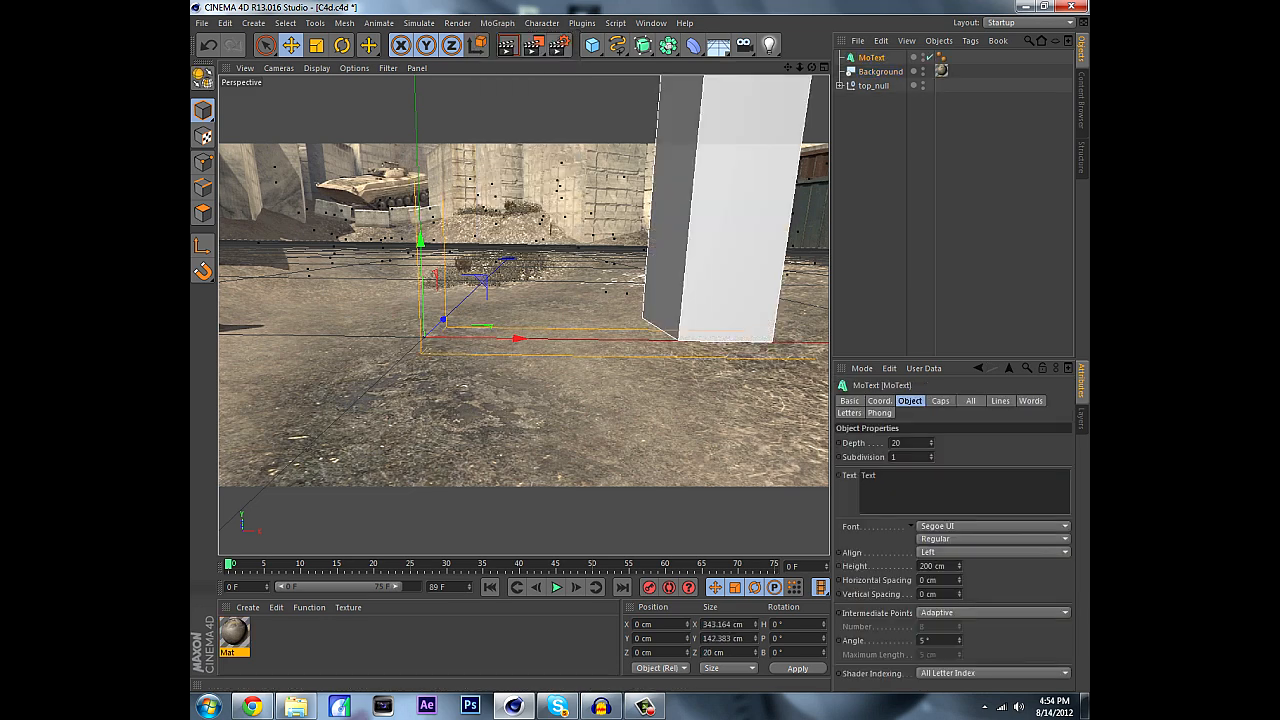
pyautogui.moveTo(959, 566); pyautogui.dragTo(959, 688)
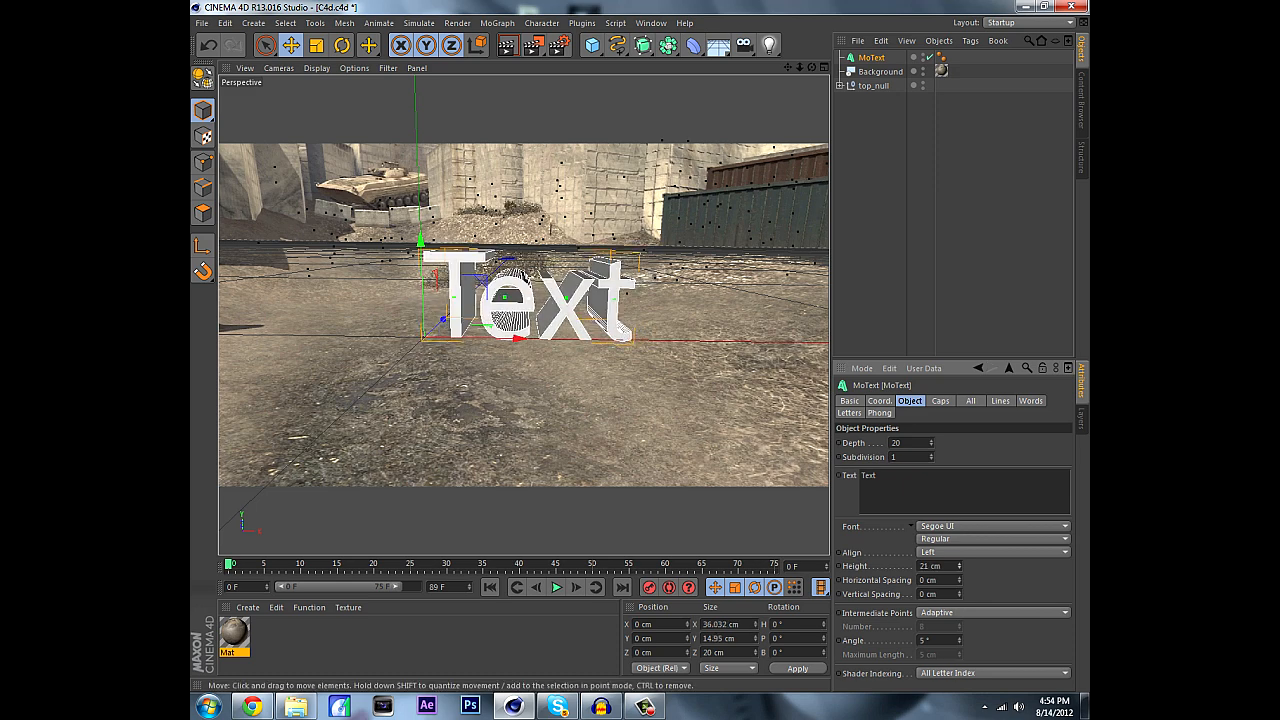
pyautogui.moveTo(931, 443); pyautogui.dragTo(931, 457)
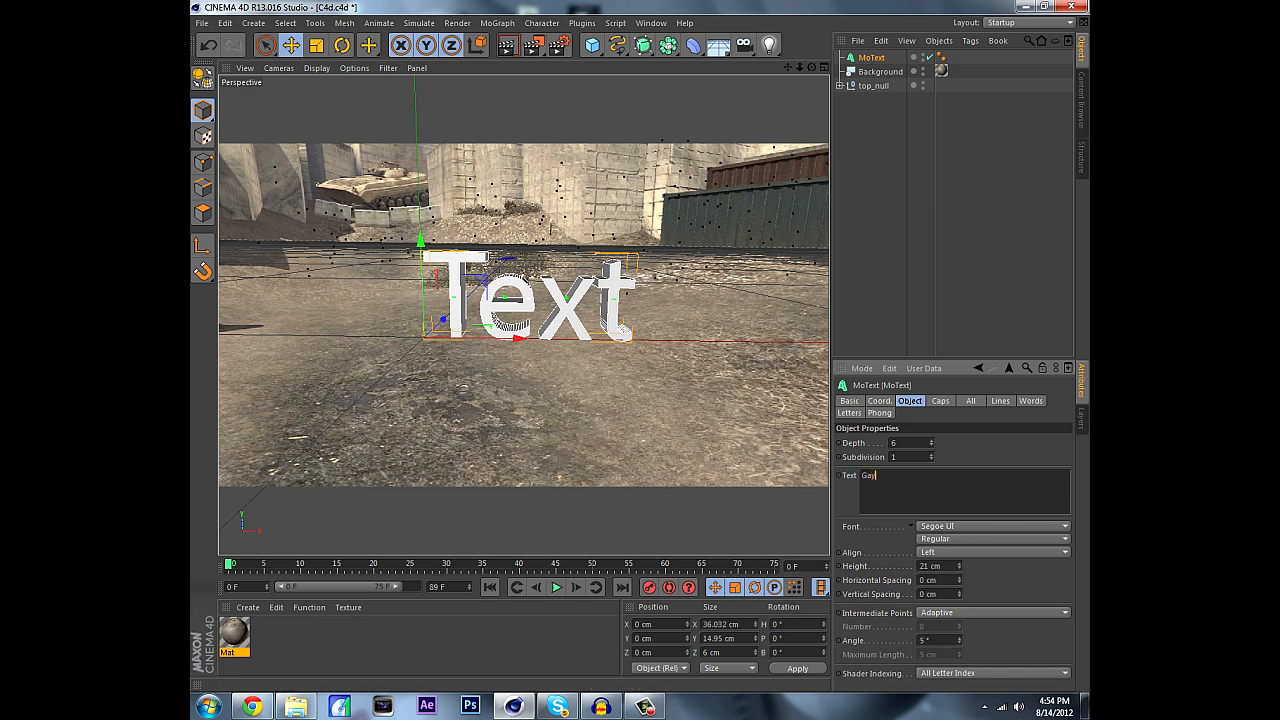
pyautogui.click(950, 220)
# Raise the MoText object to about 6.7 cm on Y at frame 25, and check its placement at frame 50.
pyautogui.moveTo(229, 565); pyautogui.dragTo(411, 565)
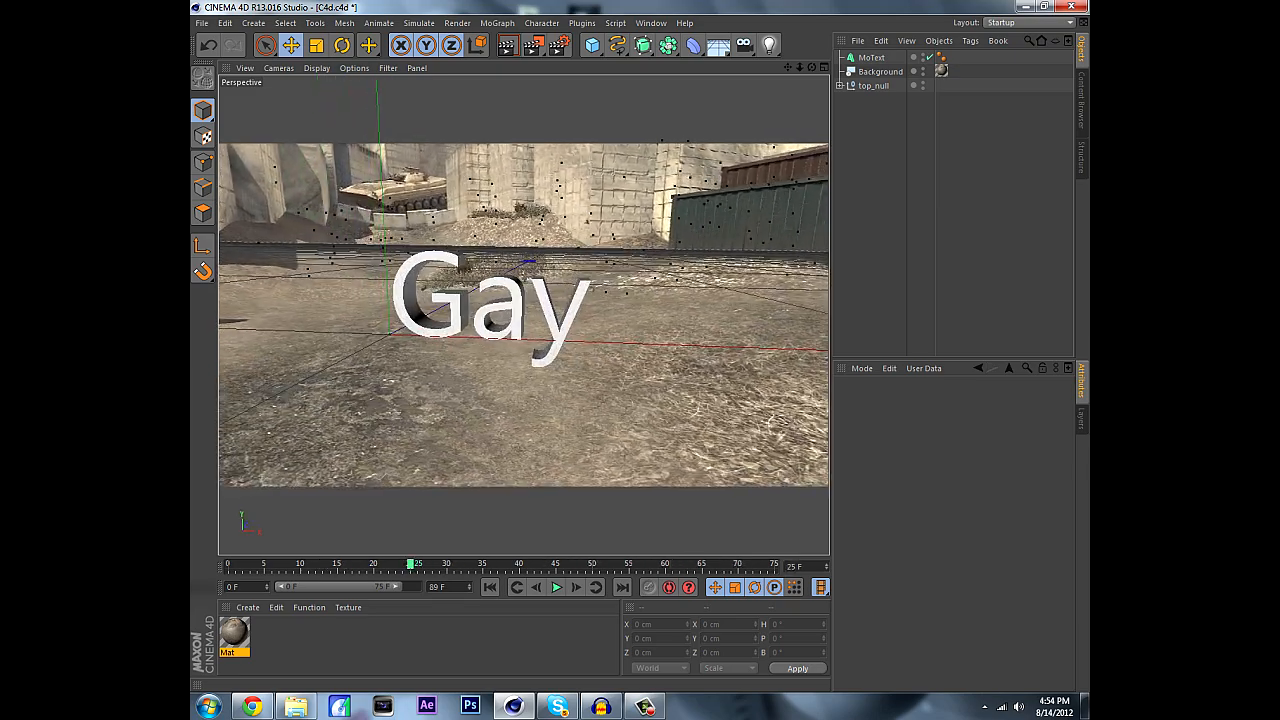
pyautogui.click(872, 58)
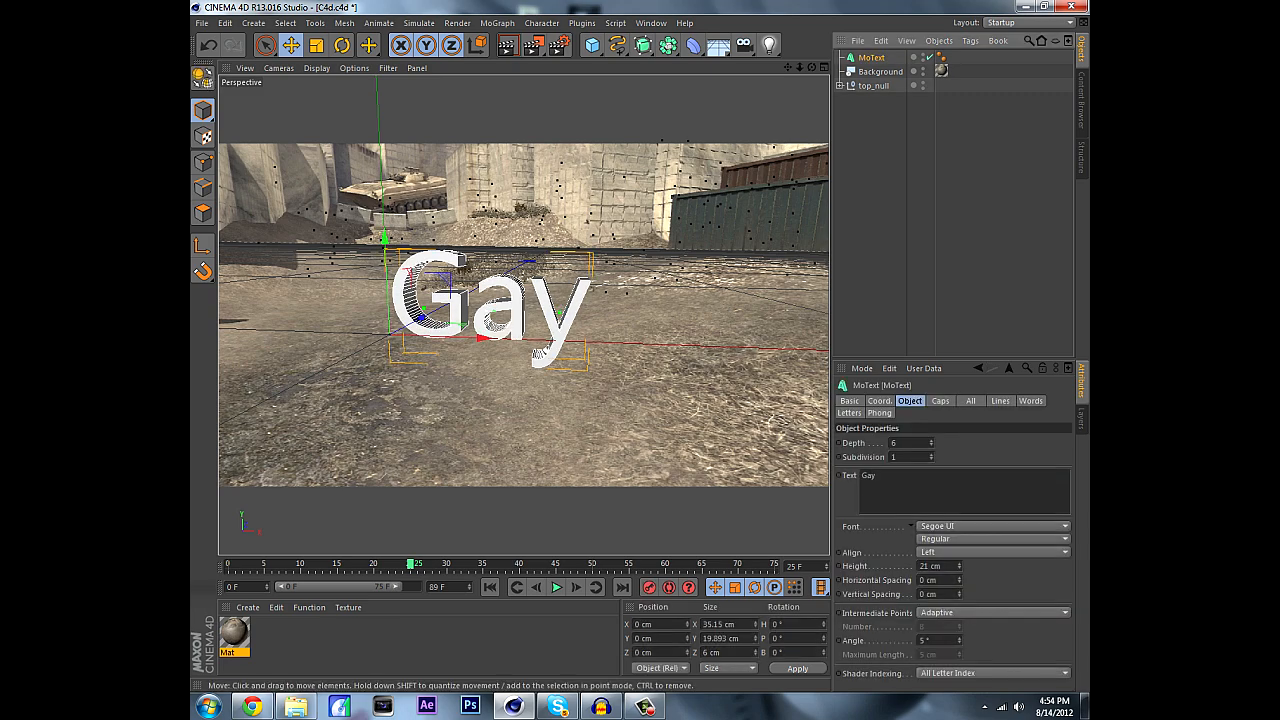
pyautogui.moveTo(384, 238); pyautogui.dragTo(382, 199)
pyautogui.moveTo(411, 565); pyautogui.dragTo(596, 565)
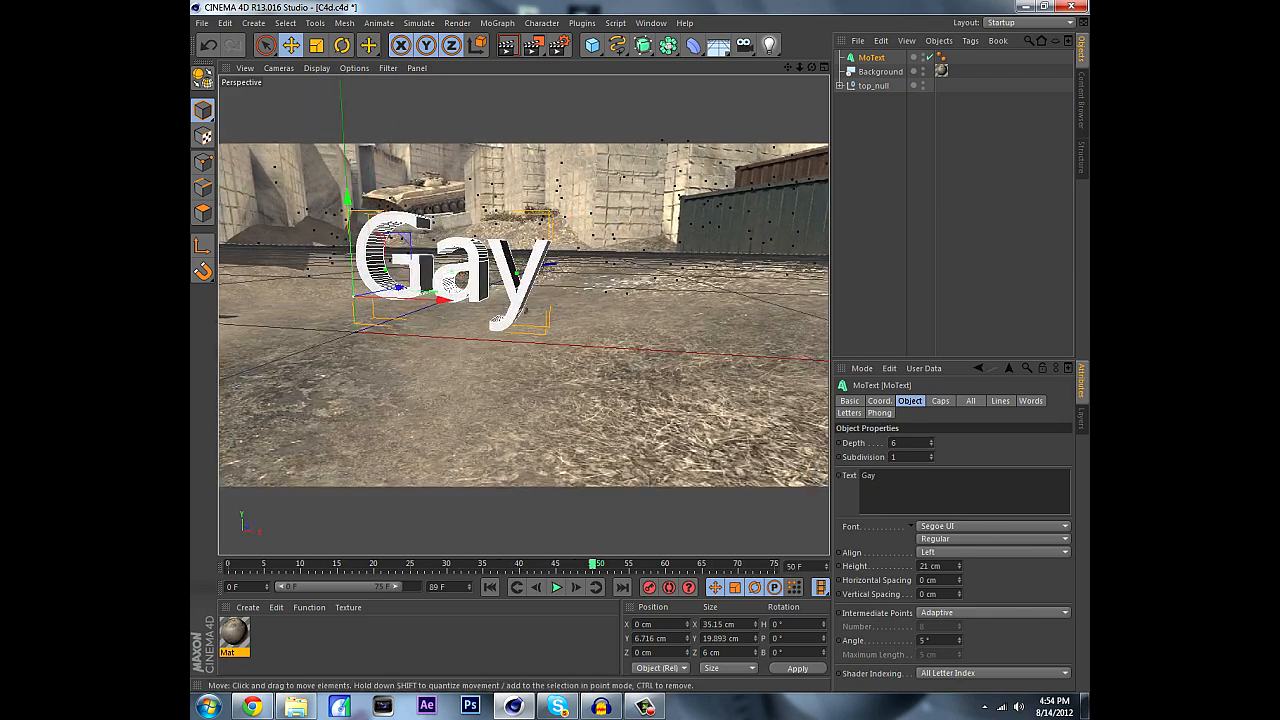
pyautogui.click(887, 190)
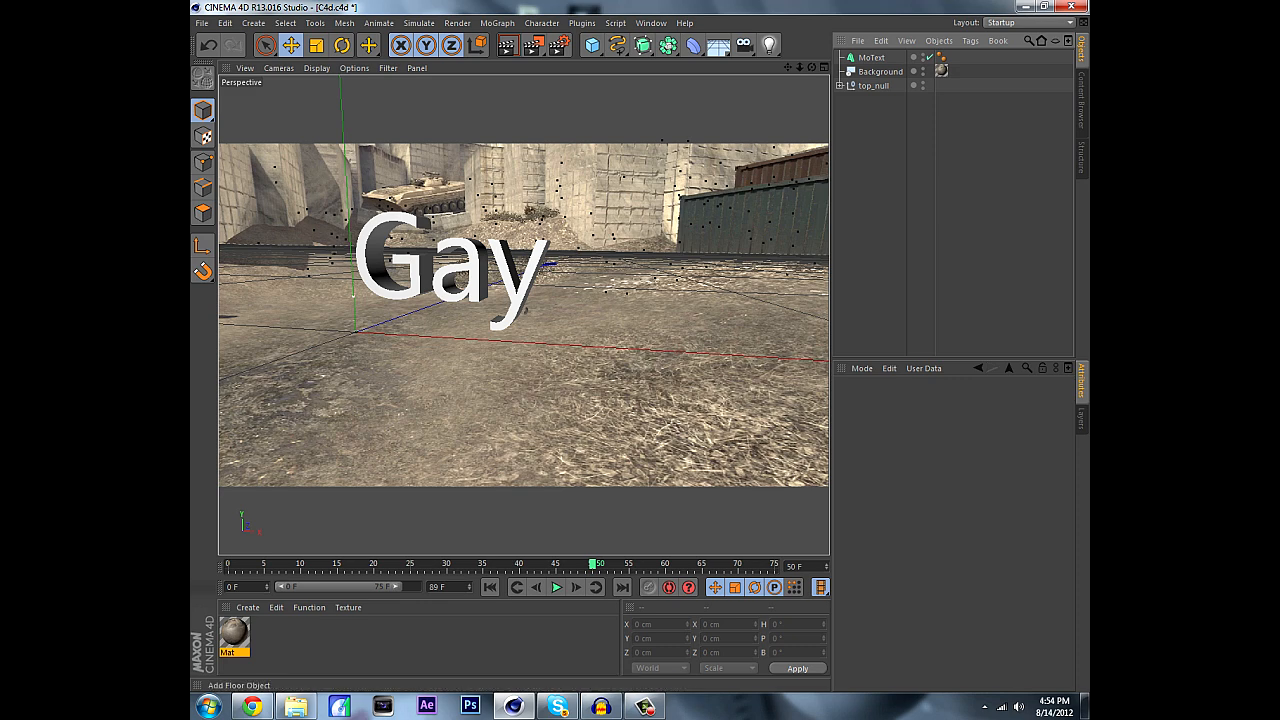
# Add a Floor object and give it a Compositing tag with Compositing Background enabled and Self Shadowing disabled.
pyautogui.click(718, 45)
pyautogui.click(765, 59)
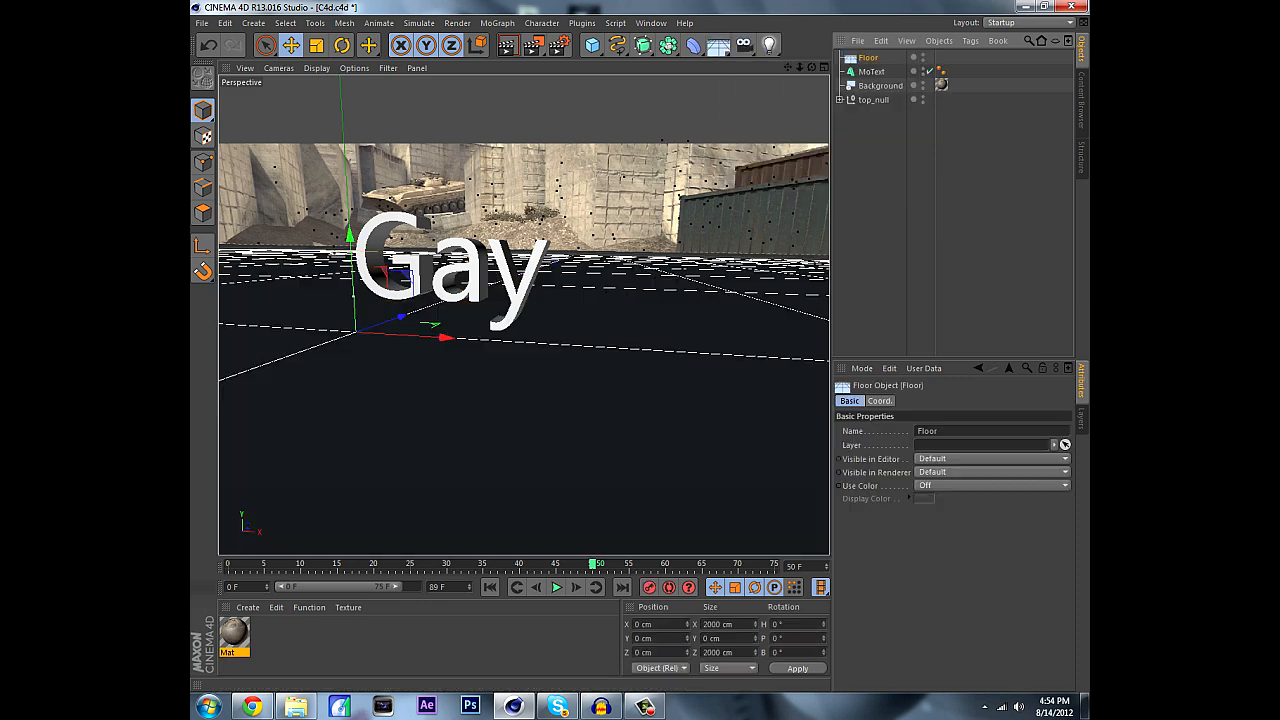
pyautogui.rightClick(868, 58)
pyautogui.moveTo(905, 64)
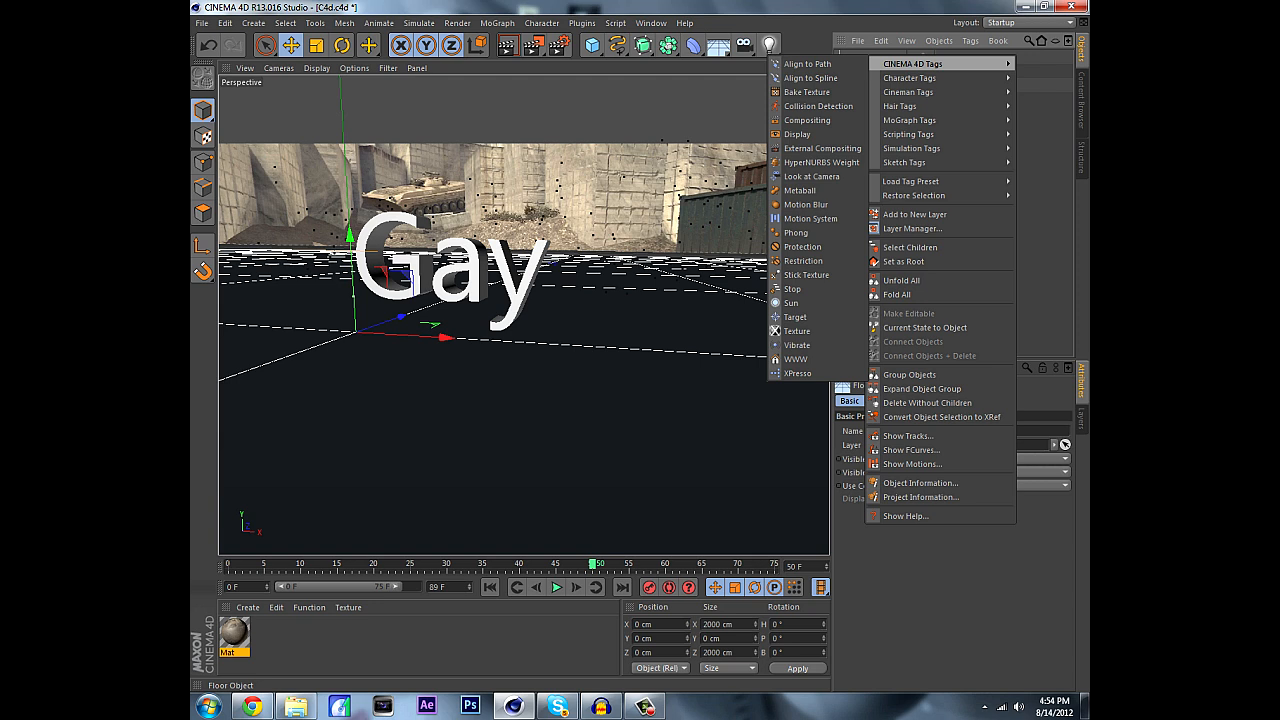
pyautogui.click(810, 120)
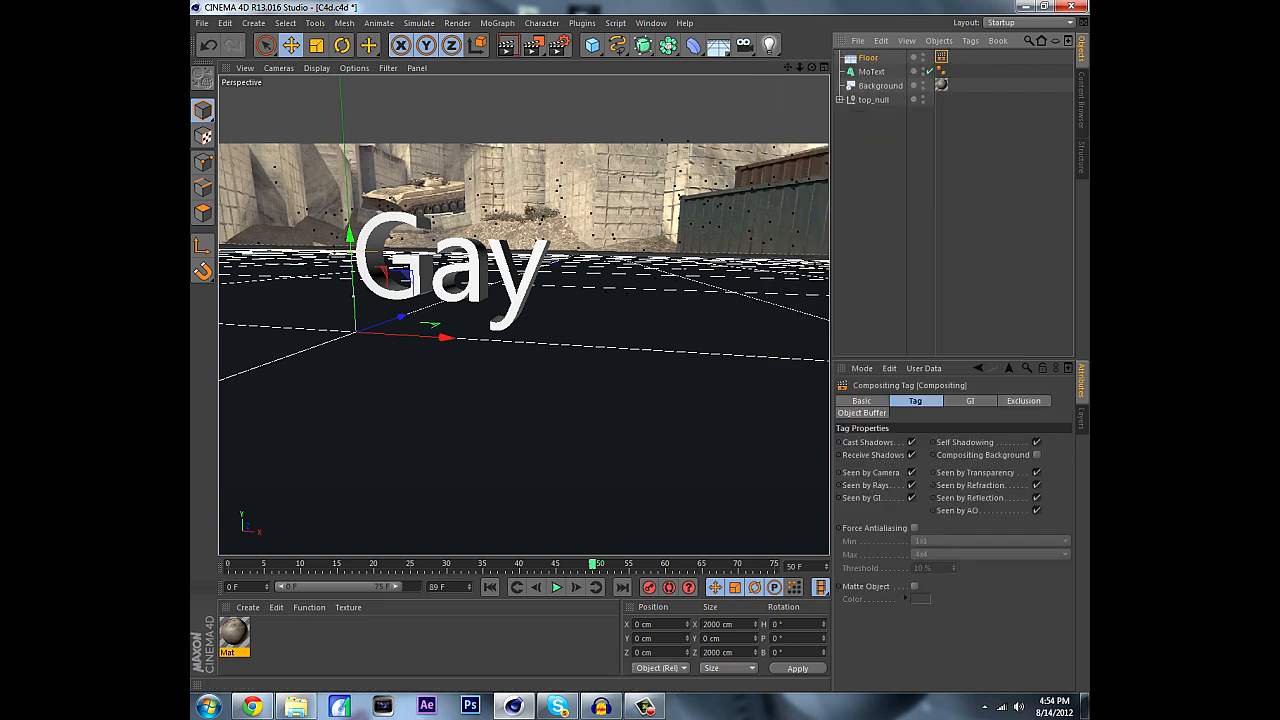
pyautogui.click(1036, 442)
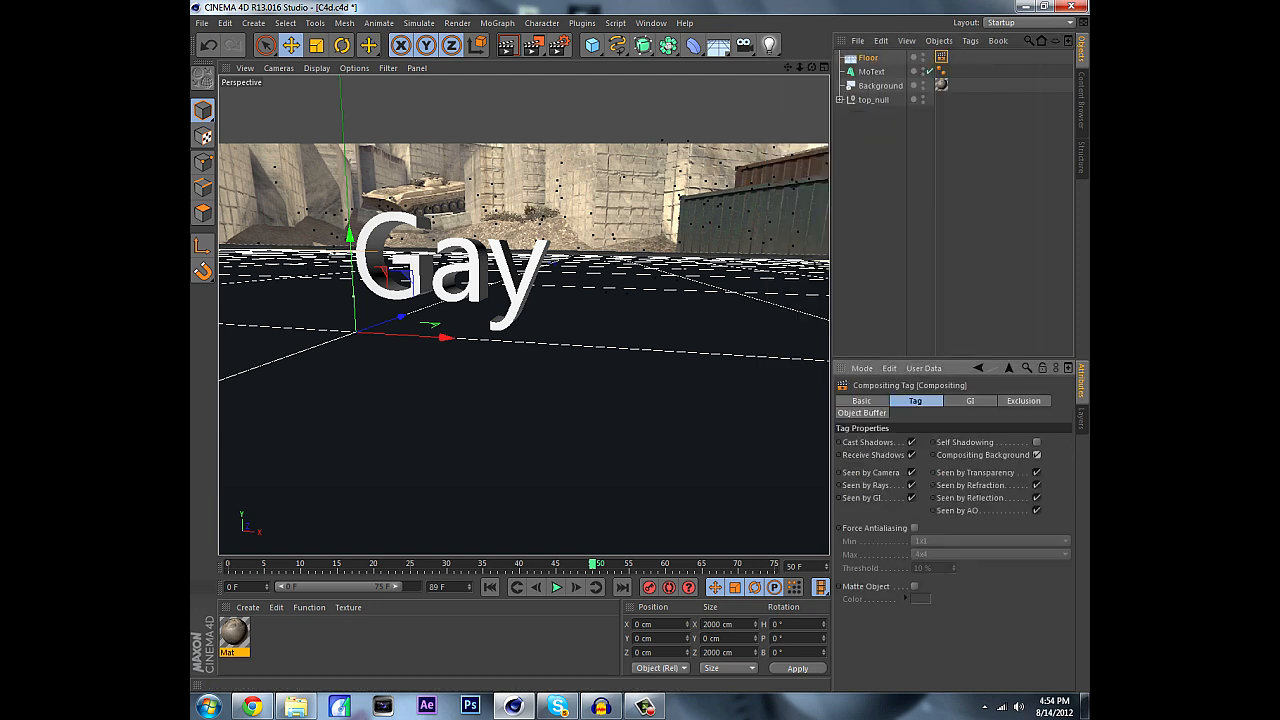
pyautogui.click(940, 220)
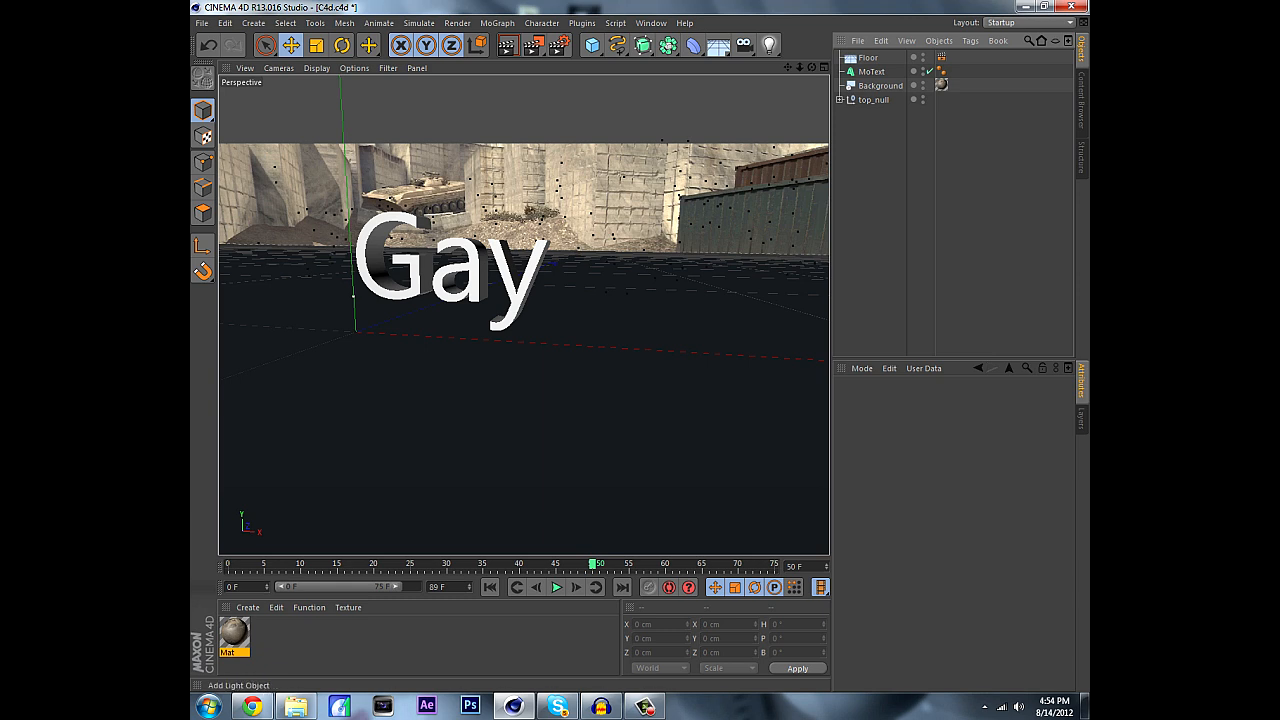
# Copy the Background object's texture tag onto the Floor, and render the view at frame 50.
pyautogui.click(941, 85)
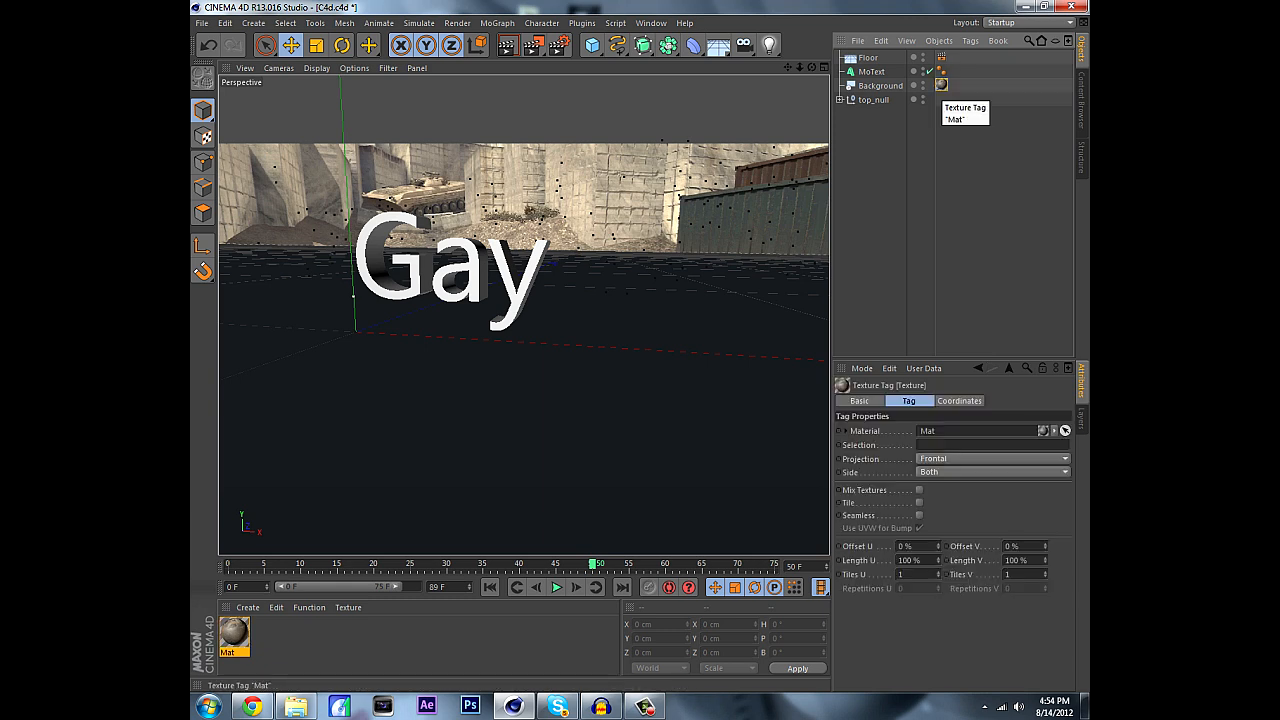
pyautogui.keyDown('ctrl'); pyautogui.moveTo(941, 85); pyautogui.dragTo(955, 58); pyautogui.keyUp('ctrl')
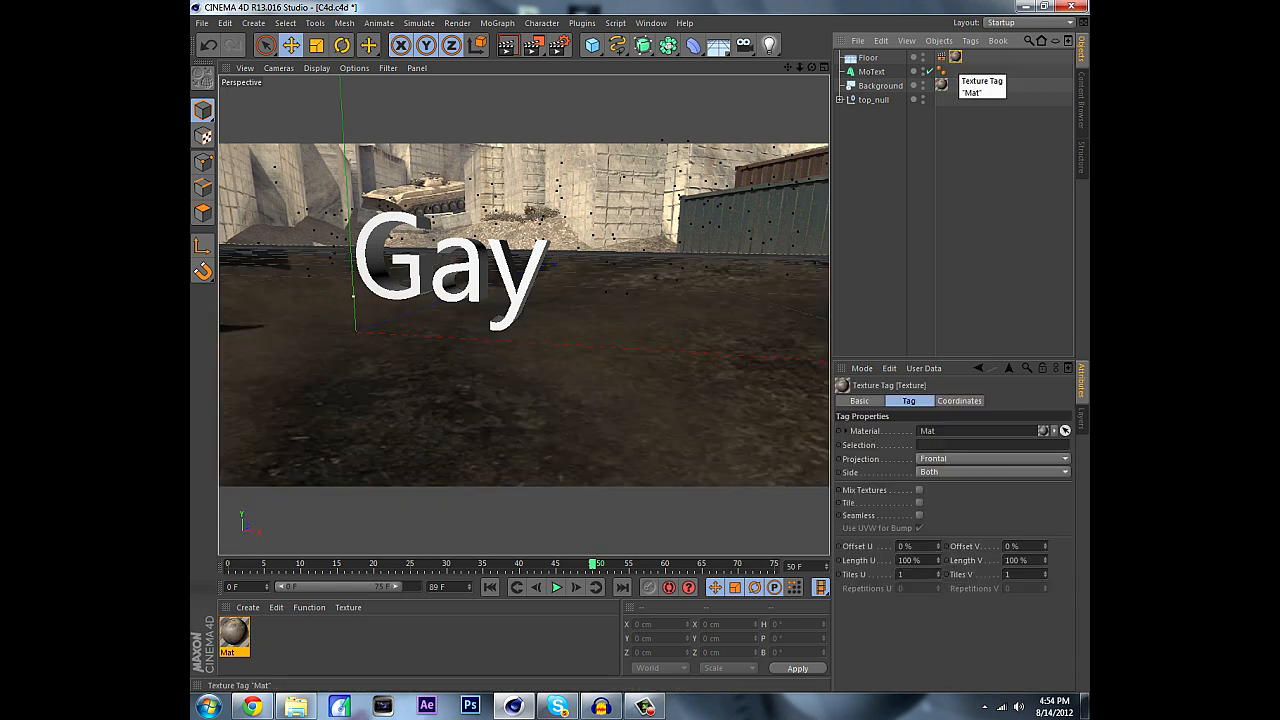
pyautogui.click(507, 45)
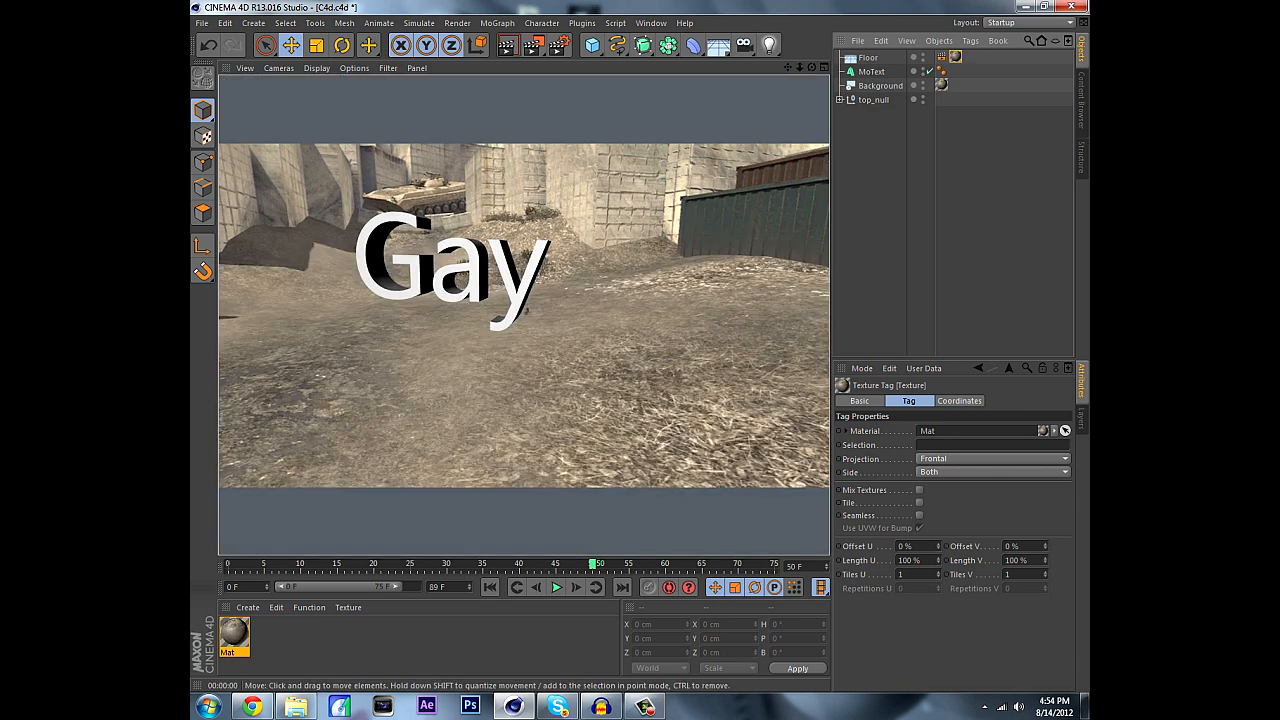
# Add a Light and position it above and in front of the text at about X 11.4, Y 187, Z -27.6 cm.
pyautogui.click(769, 45)
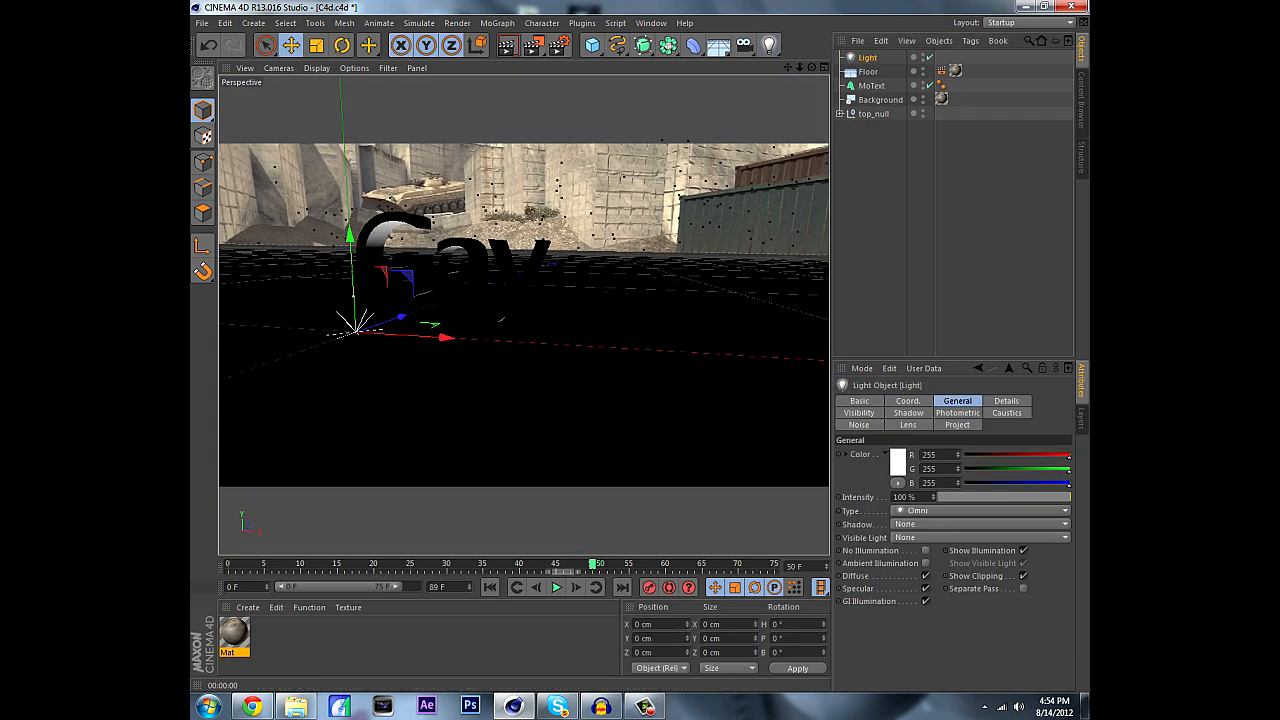
pyautogui.moveTo(592, 565); pyautogui.dragTo(410, 565)
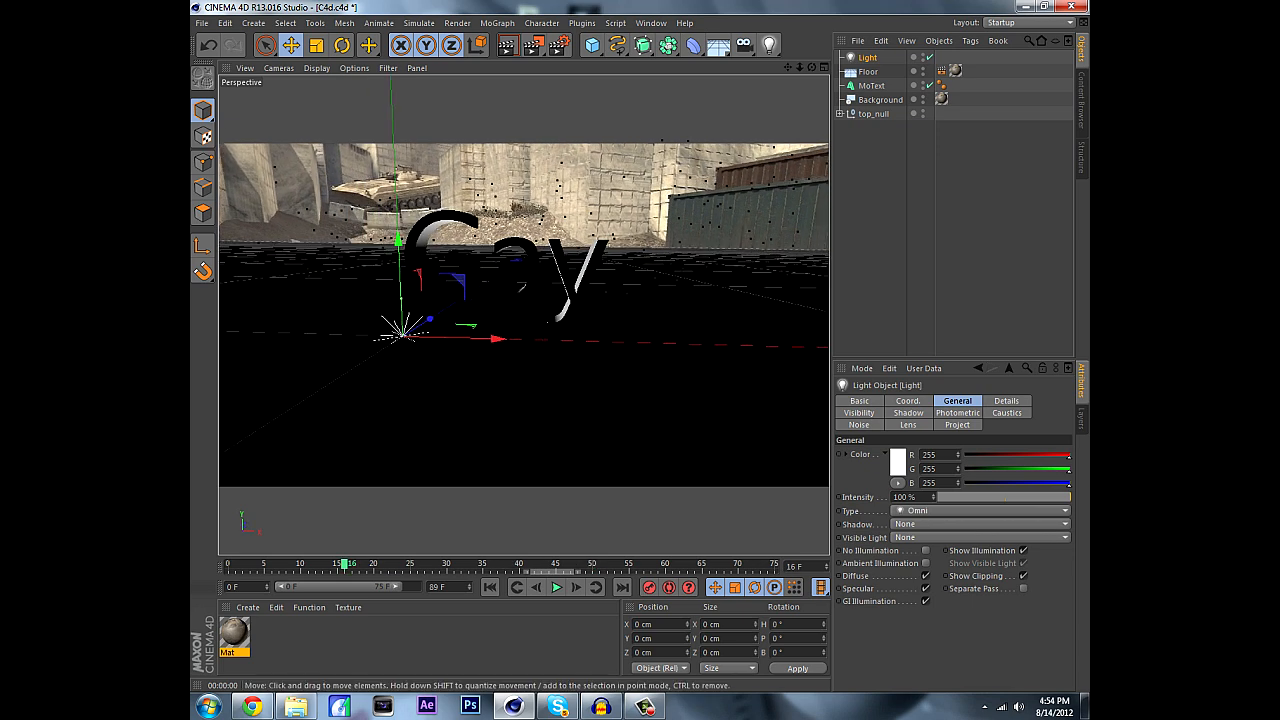
pyautogui.moveTo(495, 339); pyautogui.dragTo(558, 341)
pyautogui.moveTo(481, 320); pyautogui.dragTo(436, 374)
pyautogui.click(908, 401)
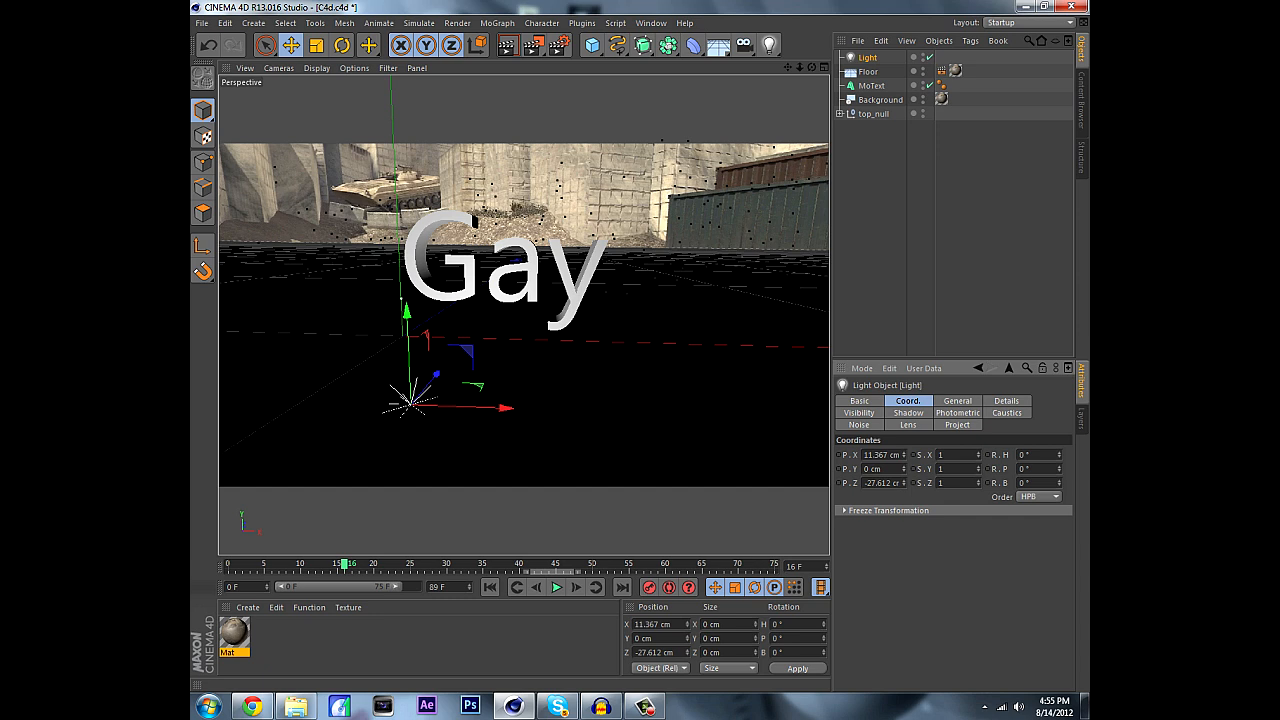
pyautogui.moveTo(904, 469); pyautogui.dragTo(904, 282)
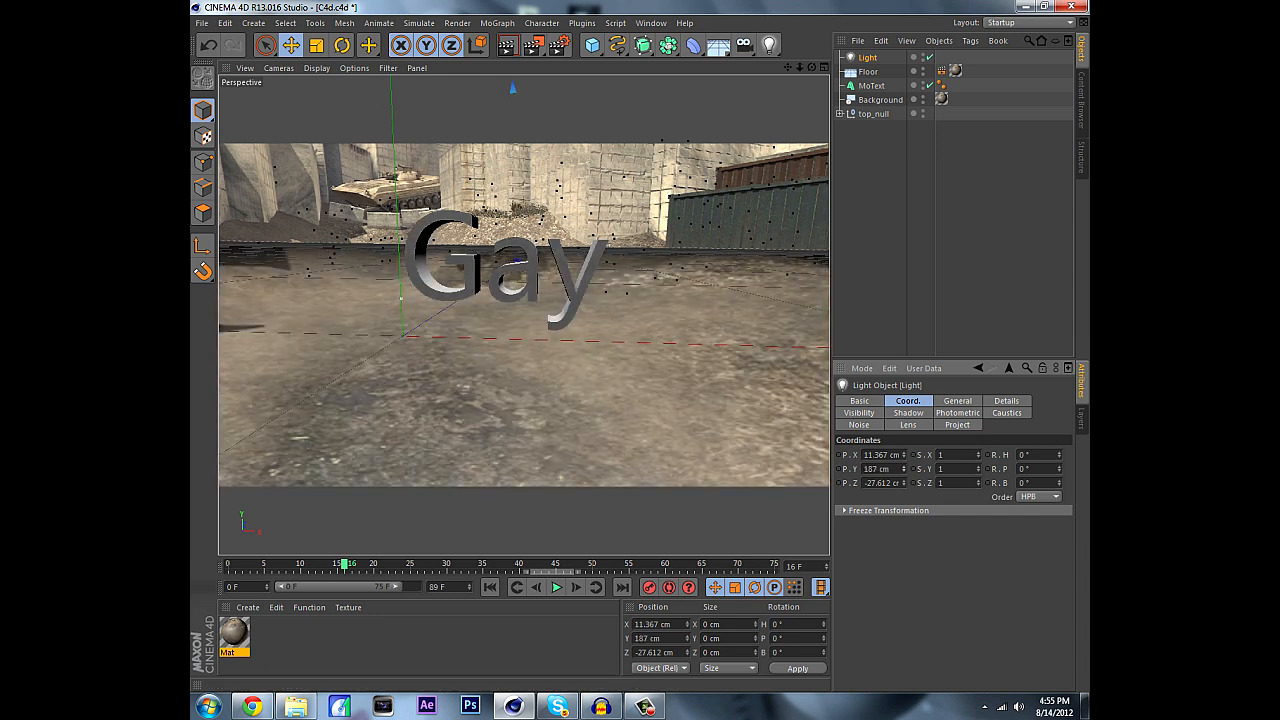
# Set the light's shadow to Shadow Maps (Soft) with 81% density, and render the view at frame 16.
pyautogui.click(908, 413)
pyautogui.click(925, 454)
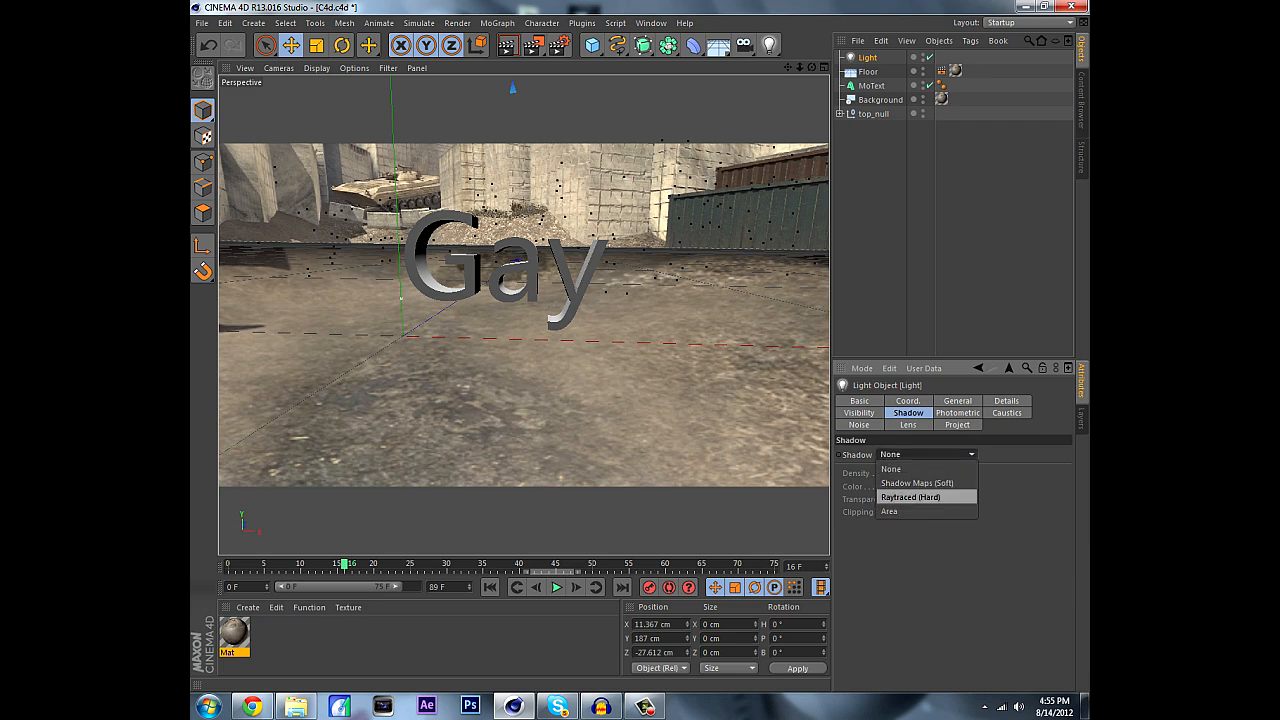
pyautogui.click(925, 482)
pyautogui.moveTo(956, 473); pyautogui.dragTo(956, 483)
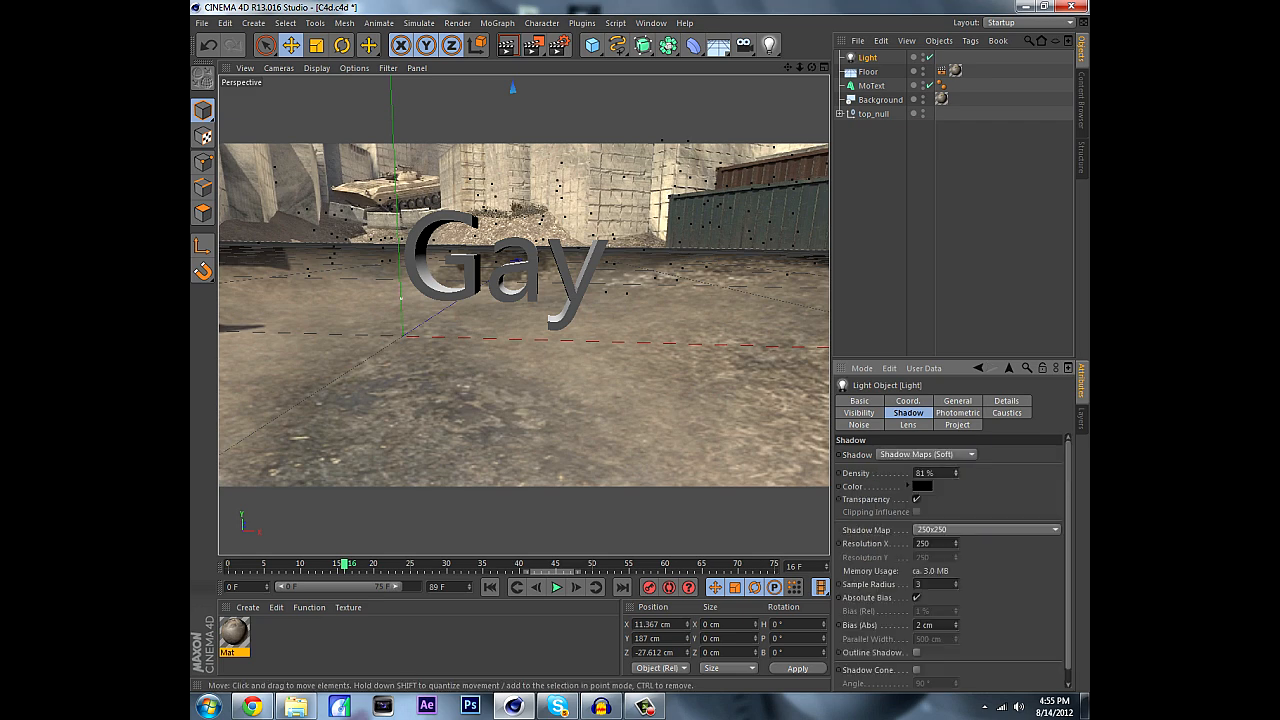
pyautogui.click(507, 45)
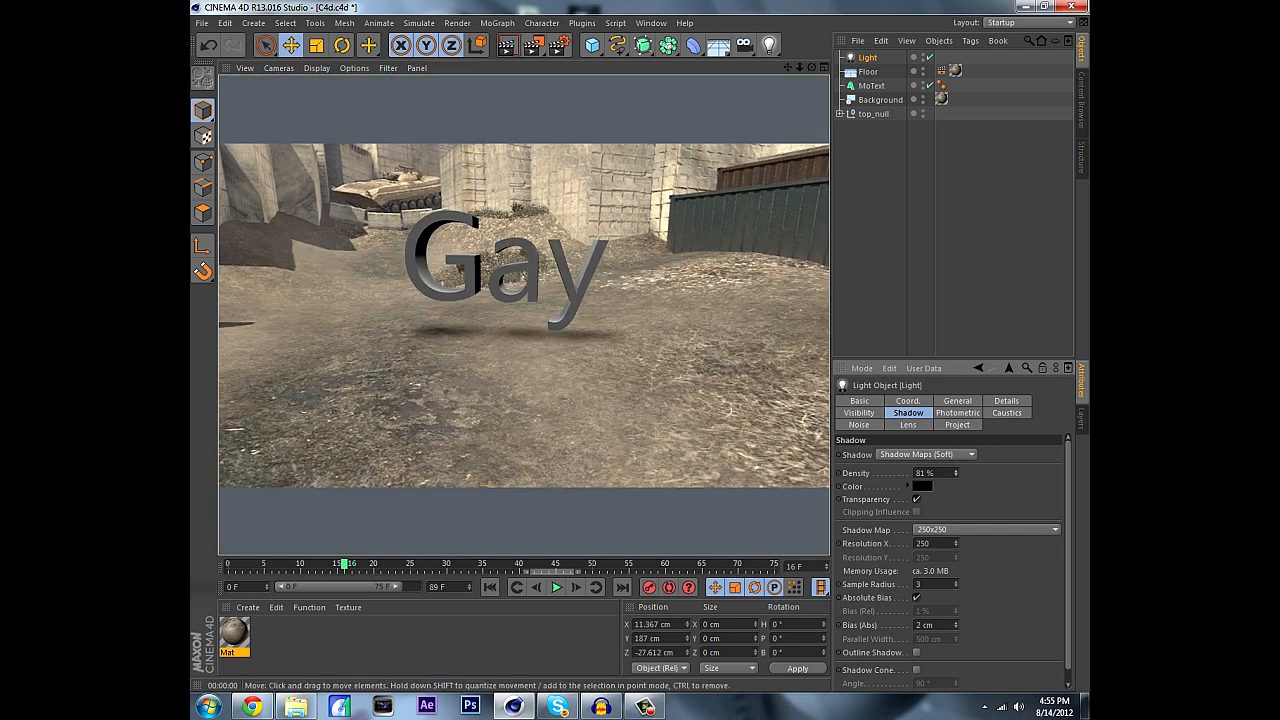
pyautogui.moveTo(345, 565)
pyautogui.mouseDown()
pyautogui.moveTo(601, 565)
pyautogui.moveTo(345, 565)
pyautogui.mouseUp()
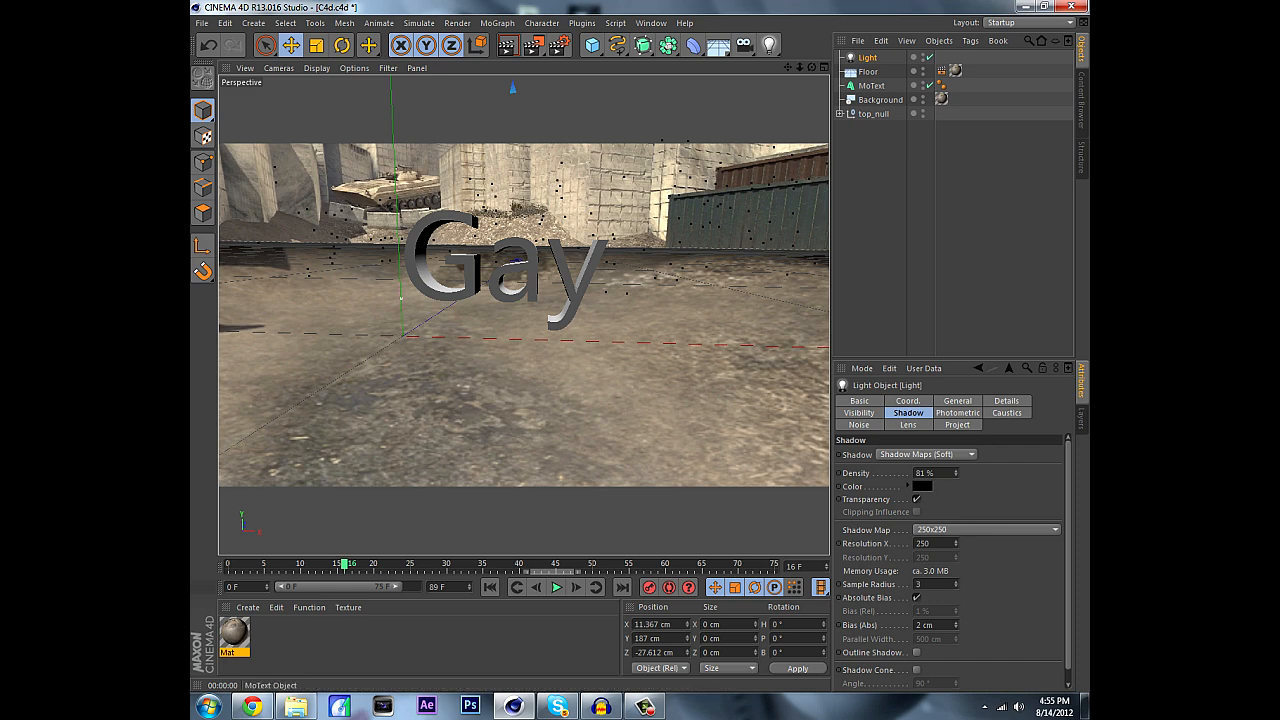
# Convert the MoText object into an editable object.
pyautogui.click(871, 86)
pyautogui.click(645, 707)
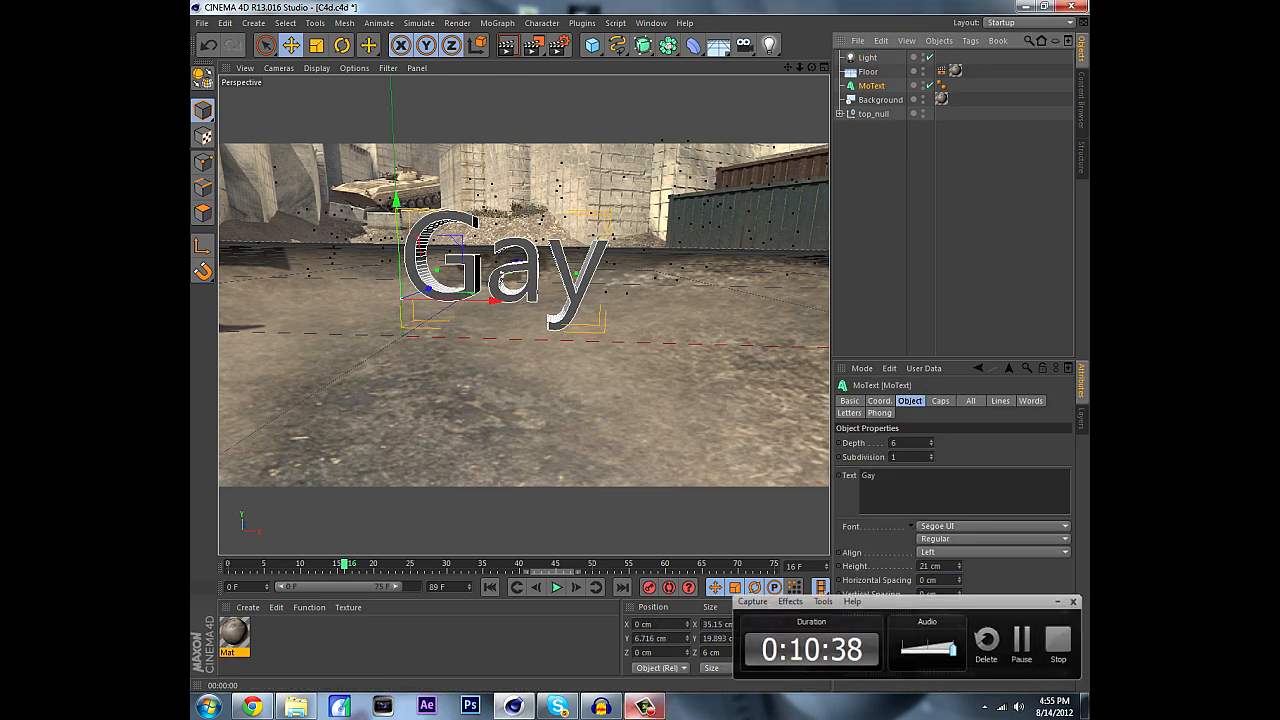
pyautogui.click(645, 707)
pyautogui.rightClick(878, 86)
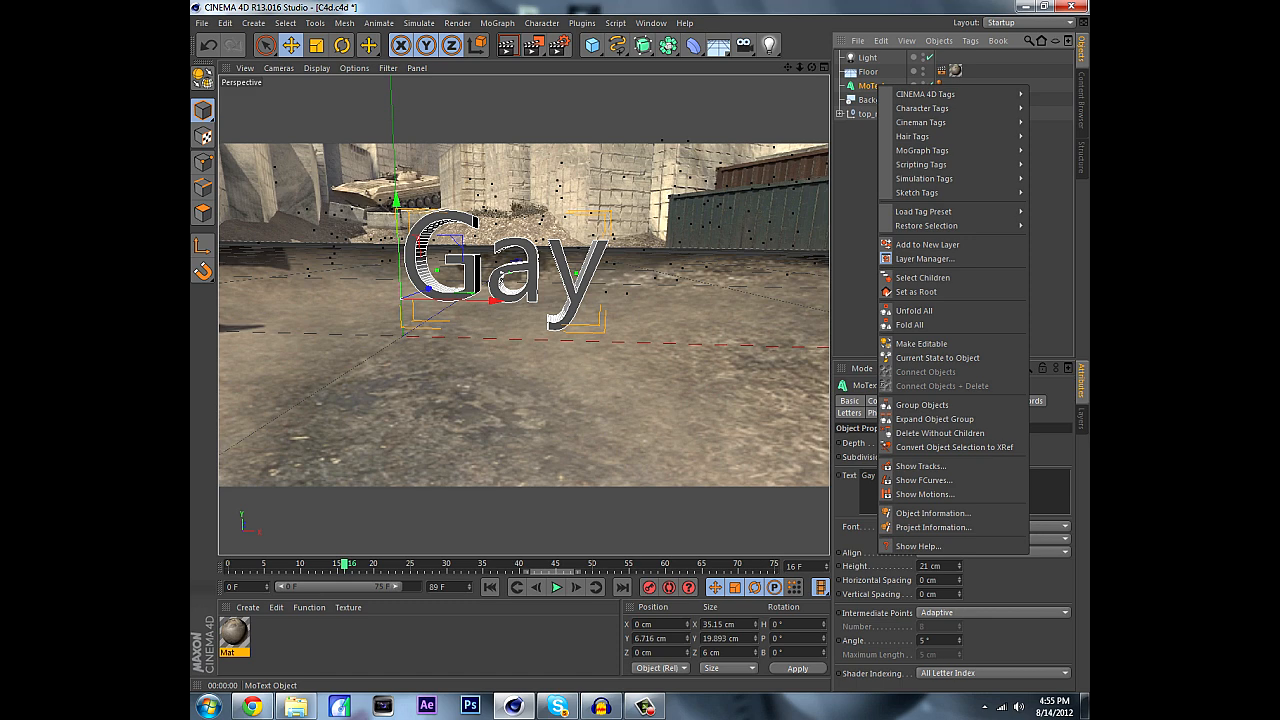
pyautogui.press('Escape')
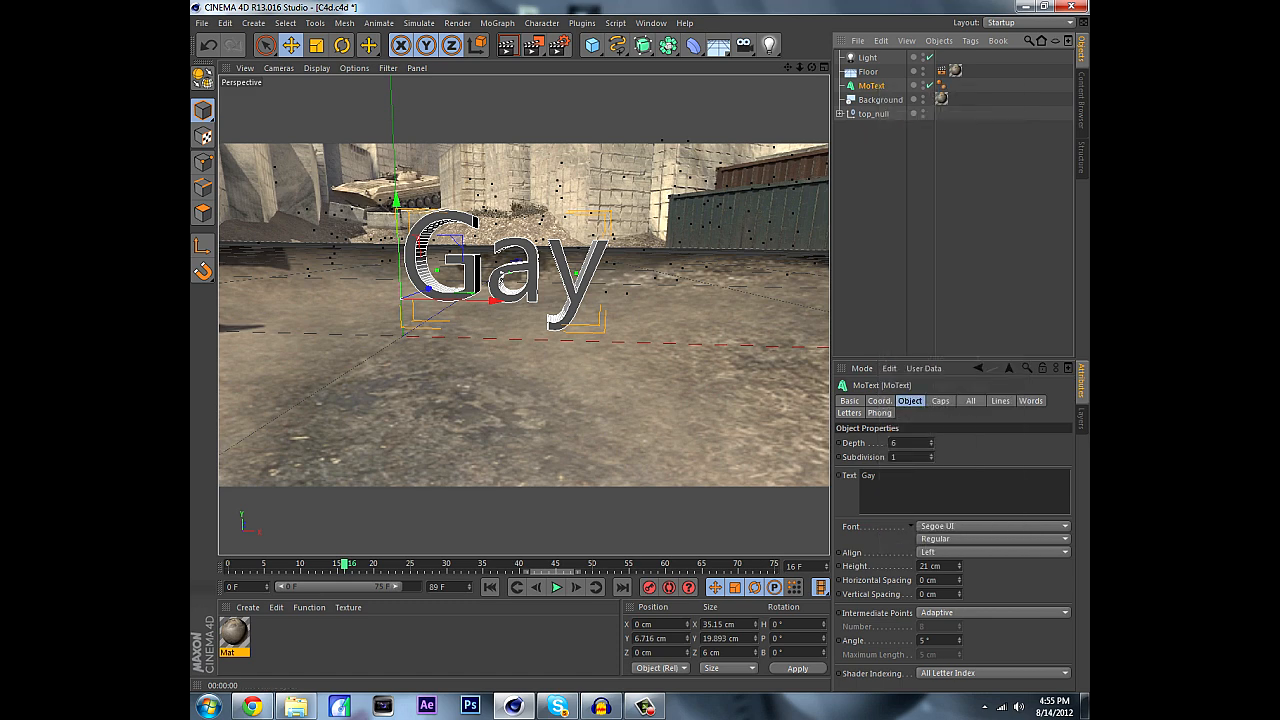
pyautogui.click(497, 23)
pyautogui.click(541, 23)
pyautogui.rightClick(871, 86)
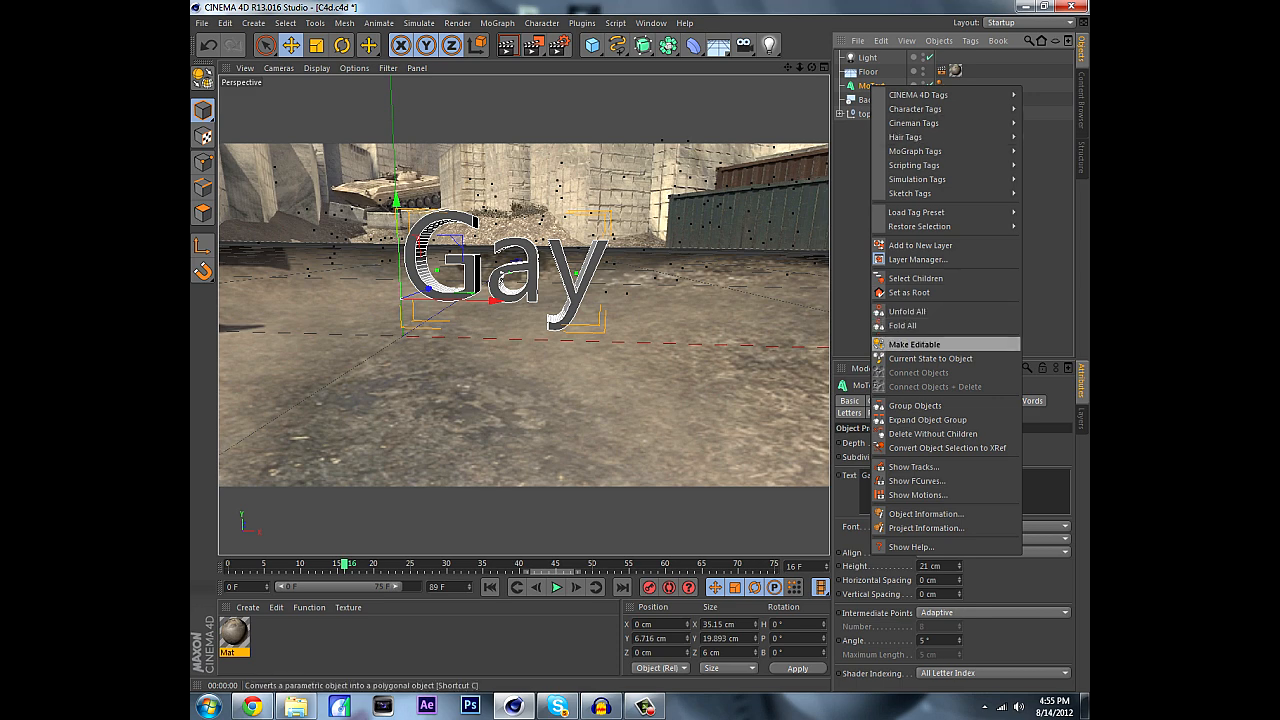
pyautogui.click(914, 344)
# Expand the MoText hierarchy down to the individual letter objects, and select the letters G, a and y in turn.
pyautogui.click(840, 86)
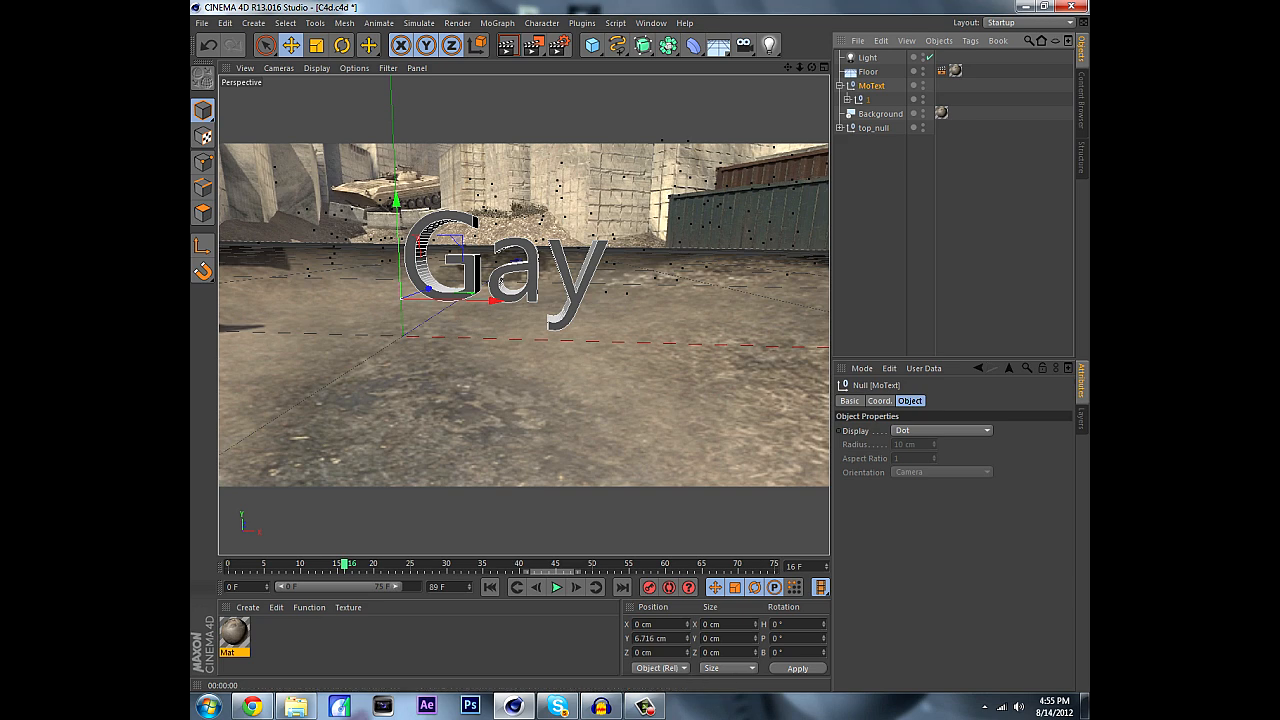
pyautogui.click(847, 99)
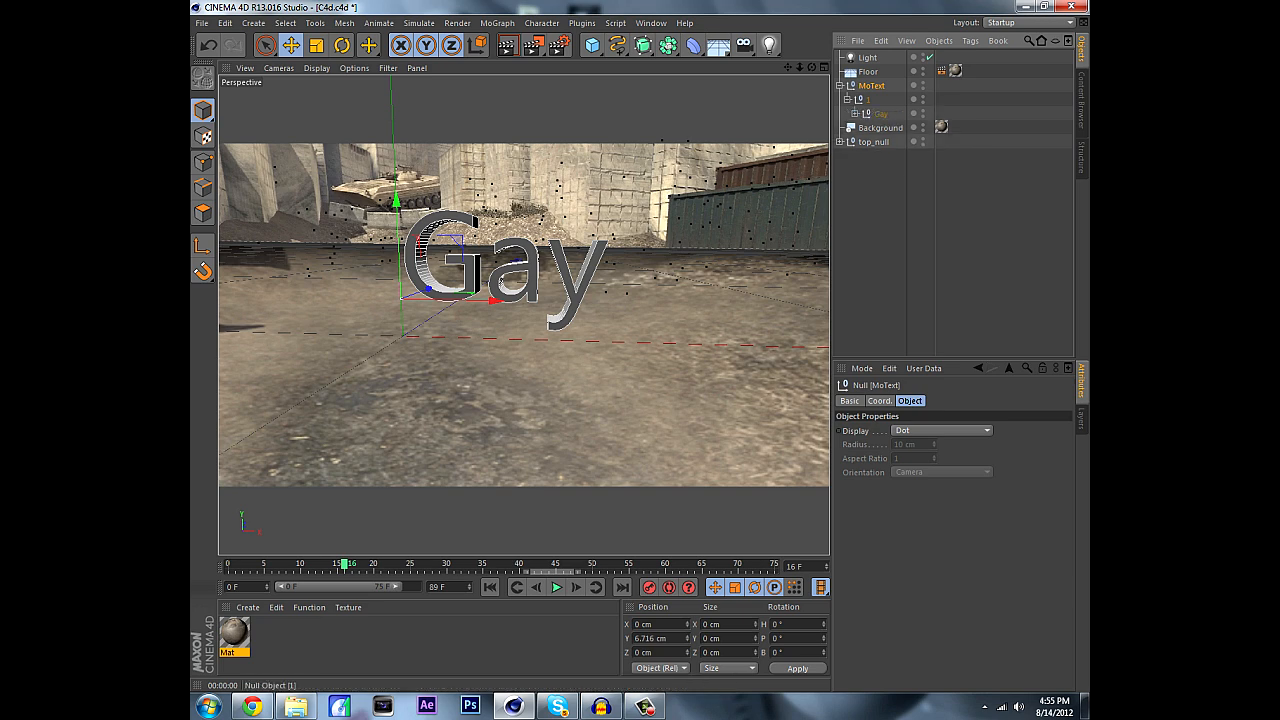
pyautogui.click(854, 113)
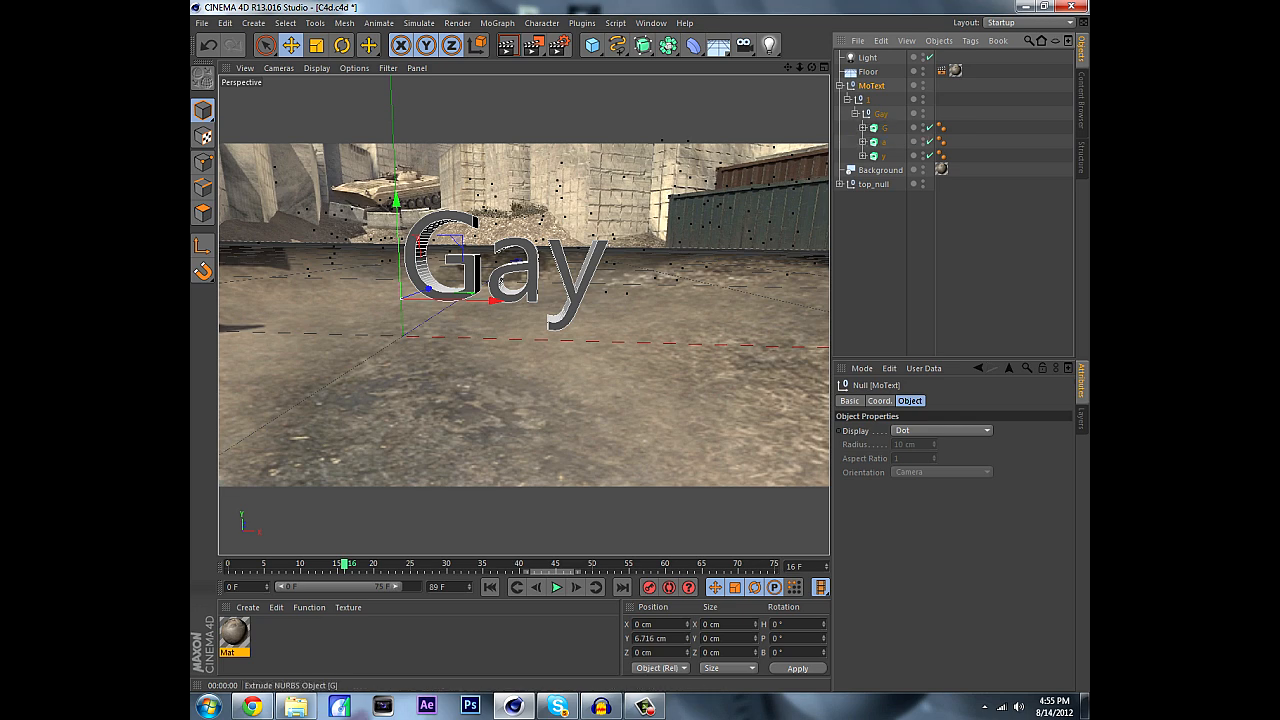
pyautogui.click(884, 128)
pyautogui.click(884, 142)
pyautogui.click(884, 156)
# Record a keyframe at frame 18 for each of the letter objects G, a and y.
pyautogui.click(884, 128)
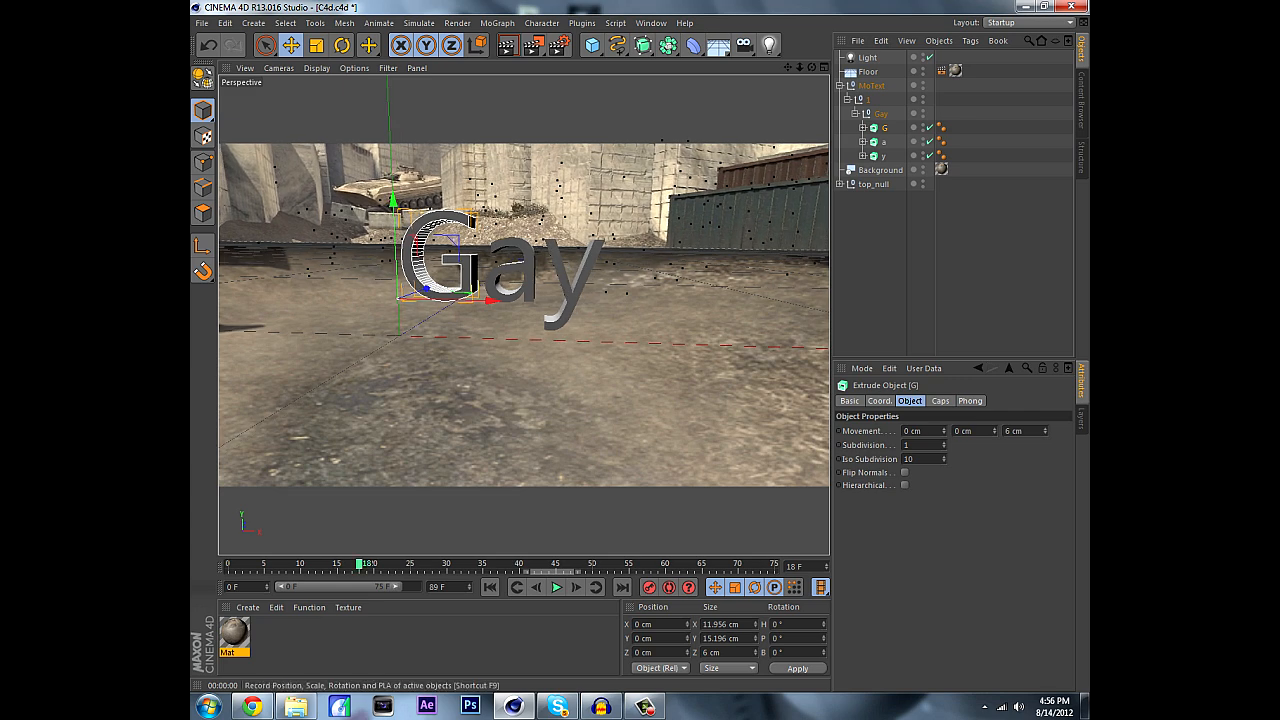
pyautogui.click(884, 142)
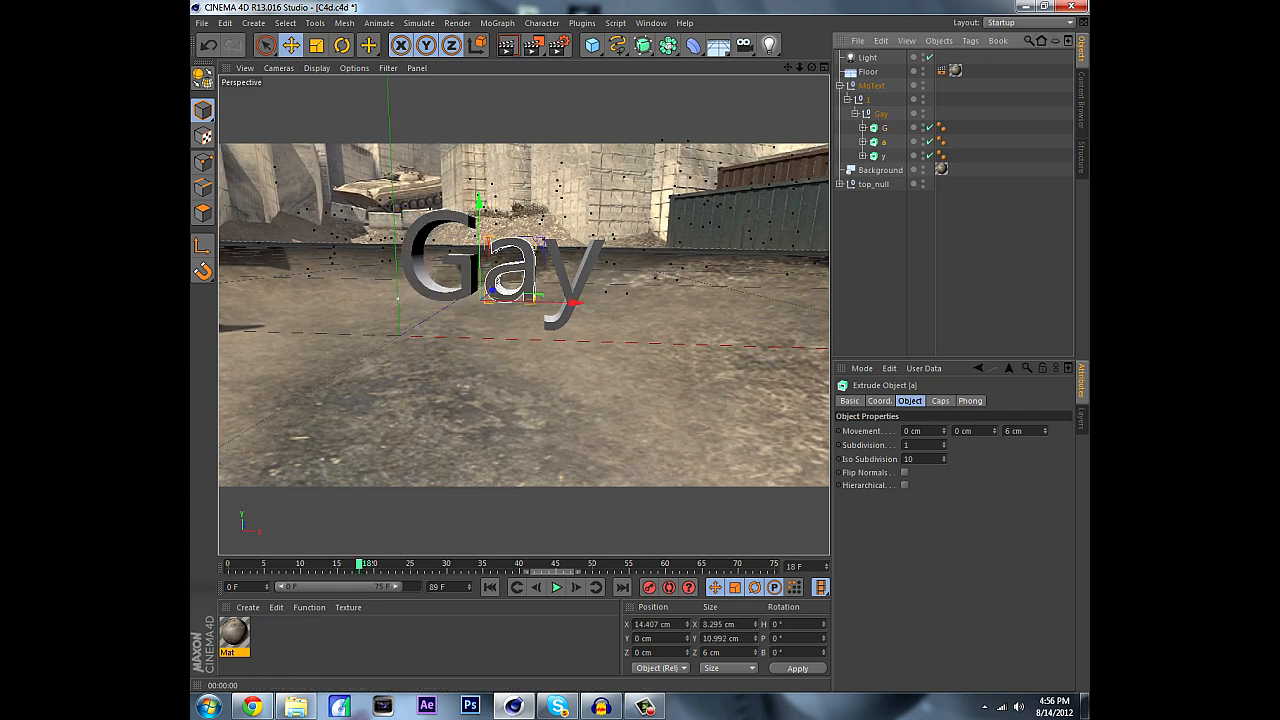
pyautogui.click(884, 156)
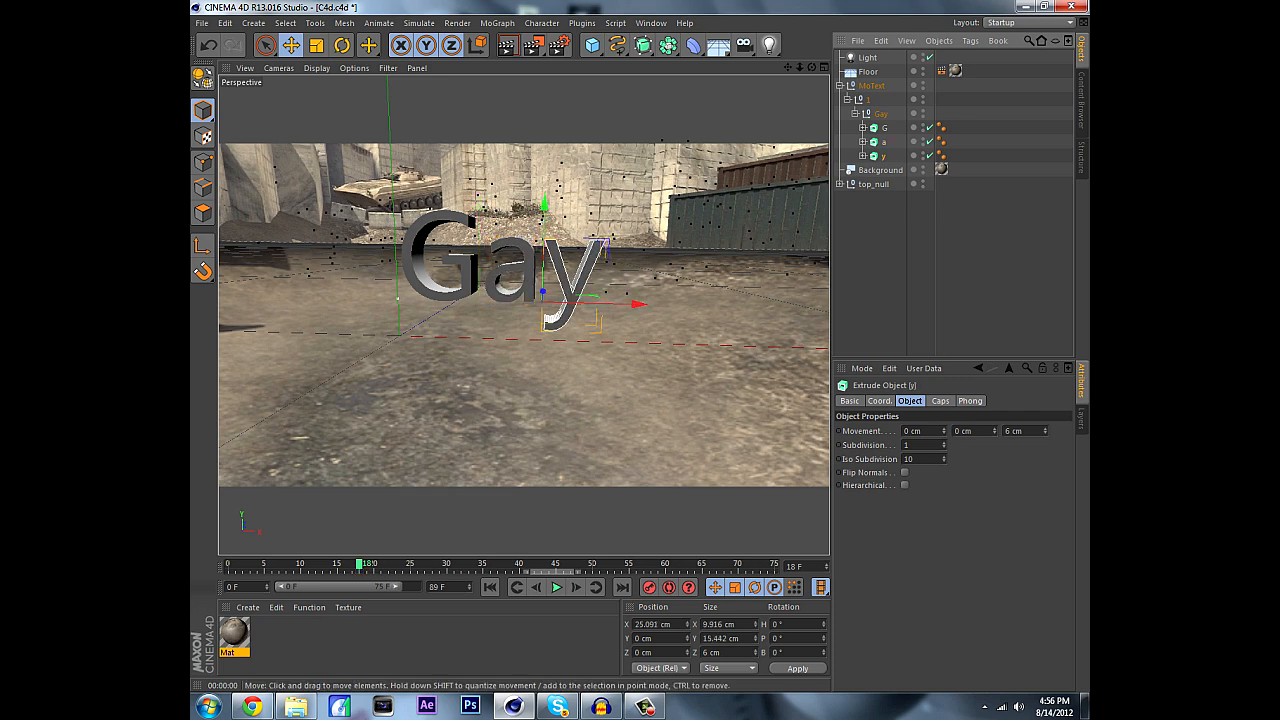
pyautogui.click(649, 587)
# At frame 0, move the letter G to X about -13.7 cm and rotate it to about H -46°, B -149°.
pyautogui.moveTo(360, 565); pyautogui.dragTo(228, 565)
pyautogui.click(884, 128)
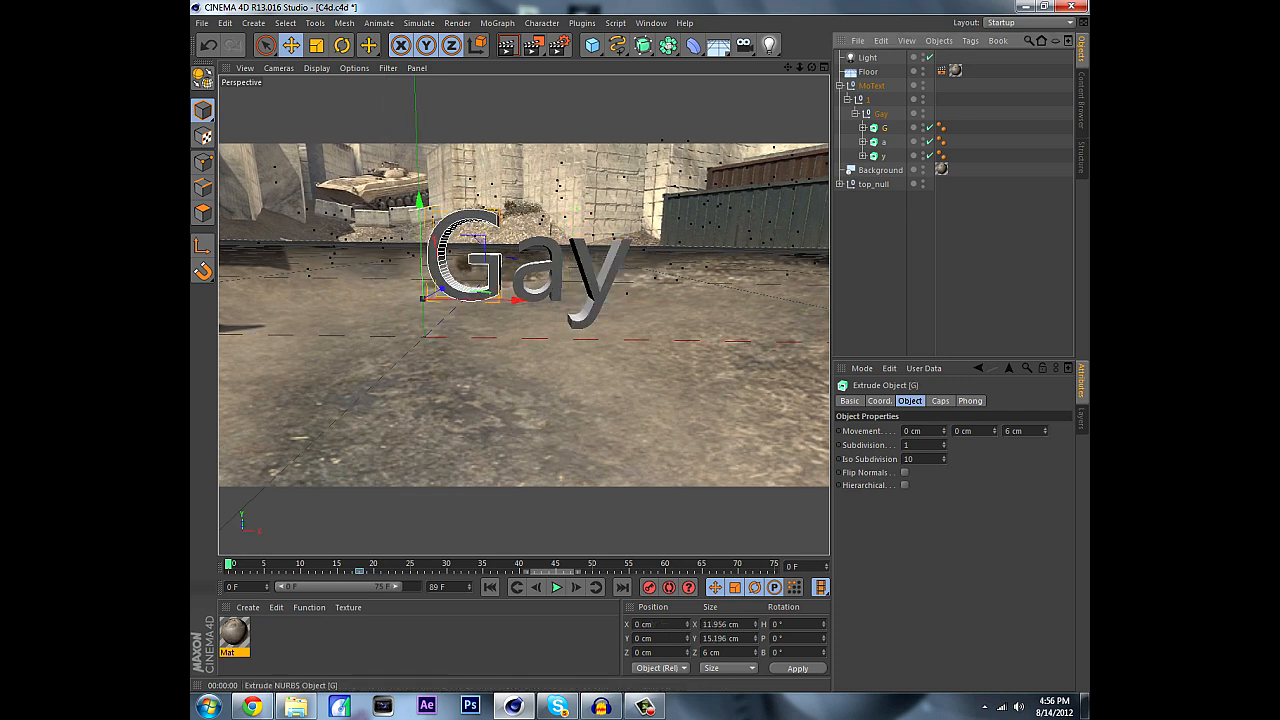
pyautogui.moveTo(519, 300); pyautogui.dragTo(436, 299)
pyautogui.click(342, 45)
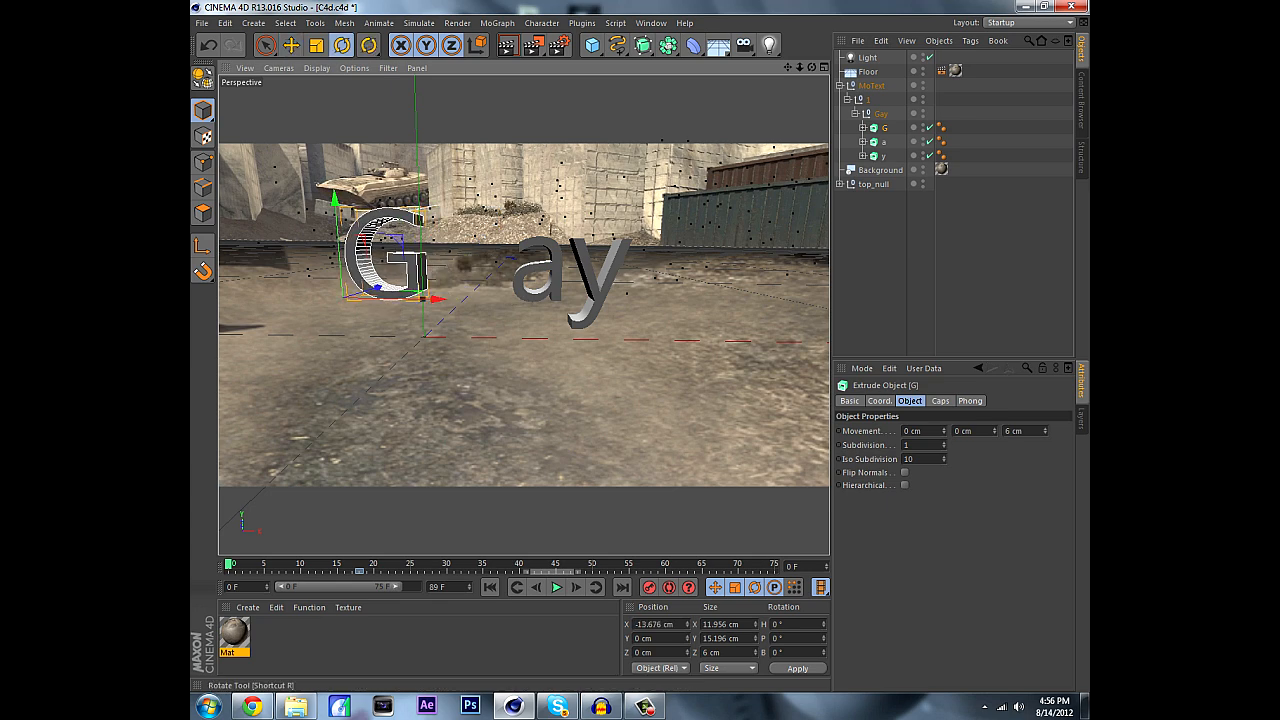
pyautogui.moveTo(348, 306); pyautogui.dragTo(359, 206)
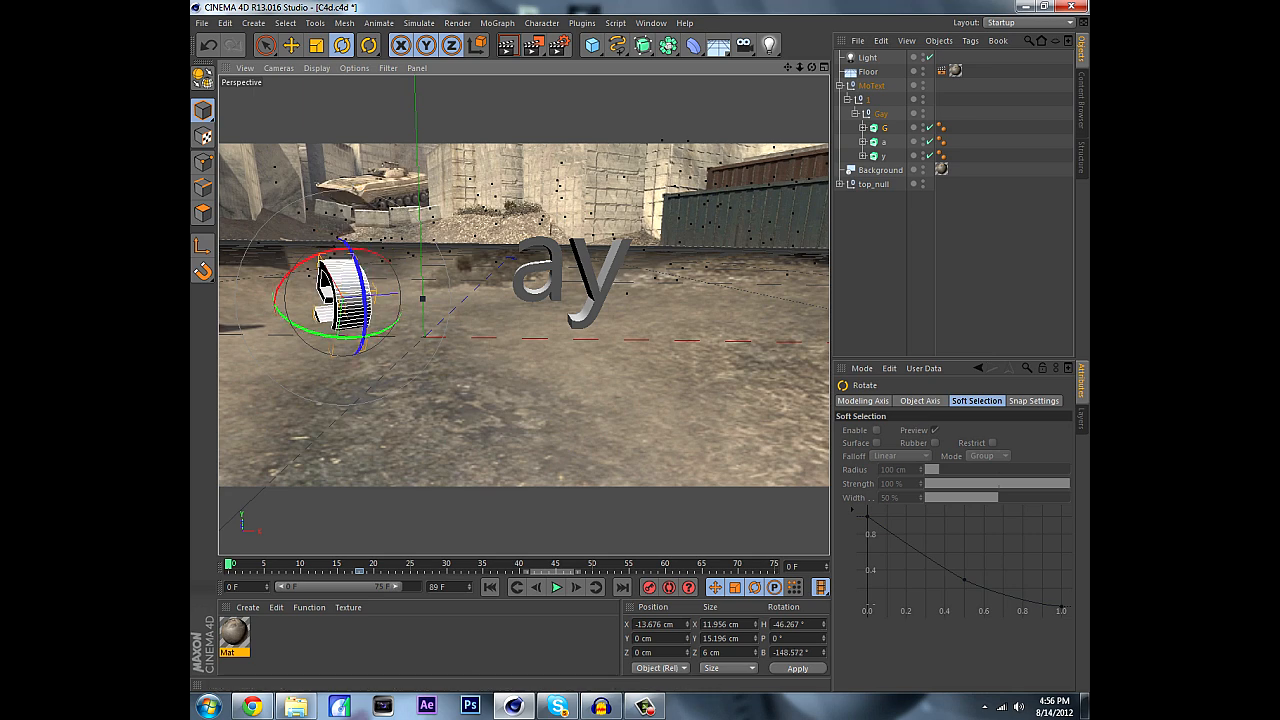
# Raise the letter a to Y about 14.8 cm and rotate it to about H 139°, P 69°, B 2° at frame 0.
pyautogui.click(884, 142)
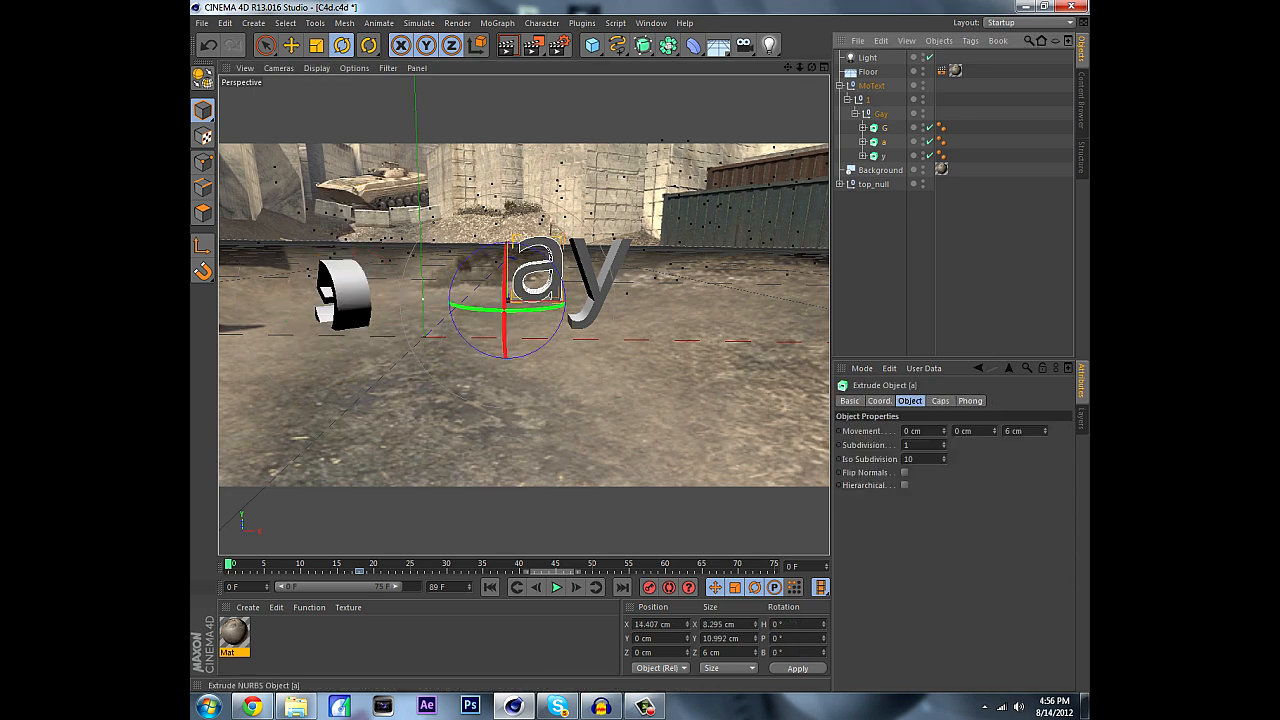
pyautogui.moveTo(506, 311); pyautogui.dragTo(542, 310)
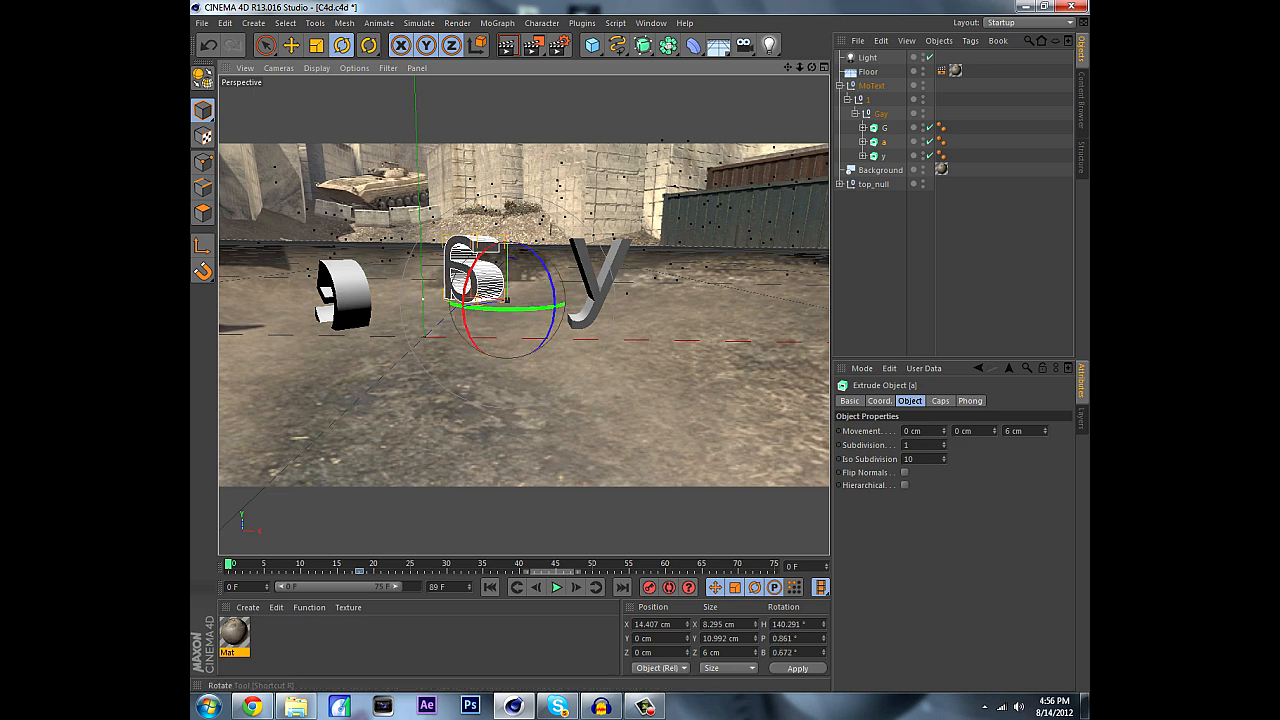
pyautogui.press('e')
pyautogui.moveTo(508, 204); pyautogui.dragTo(508, 104)
pyautogui.press('r')
pyautogui.moveTo(466, 225); pyautogui.dragTo(469, 157)
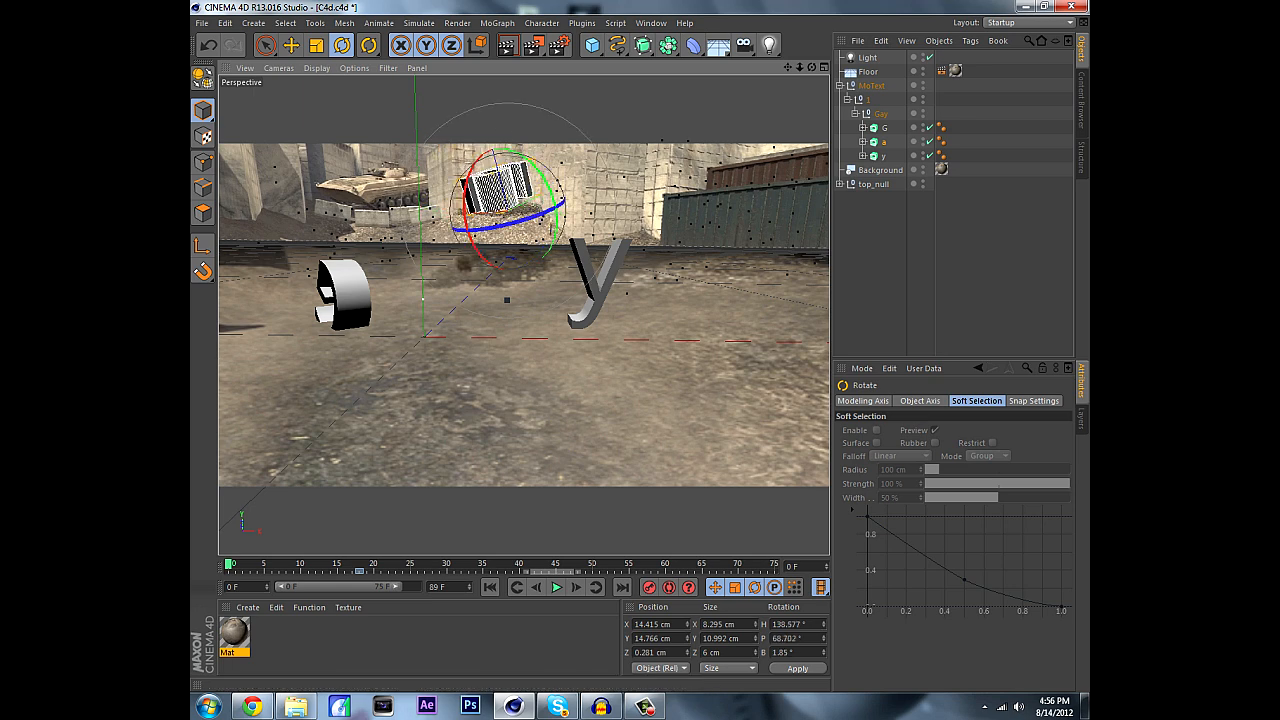
# Rotate the letter y to about H 52°, B 97°, move it to about X 36.9, Y 7.1, Z -7.9 cm, and keyframe it at frame 0.
pyautogui.click(883, 156)
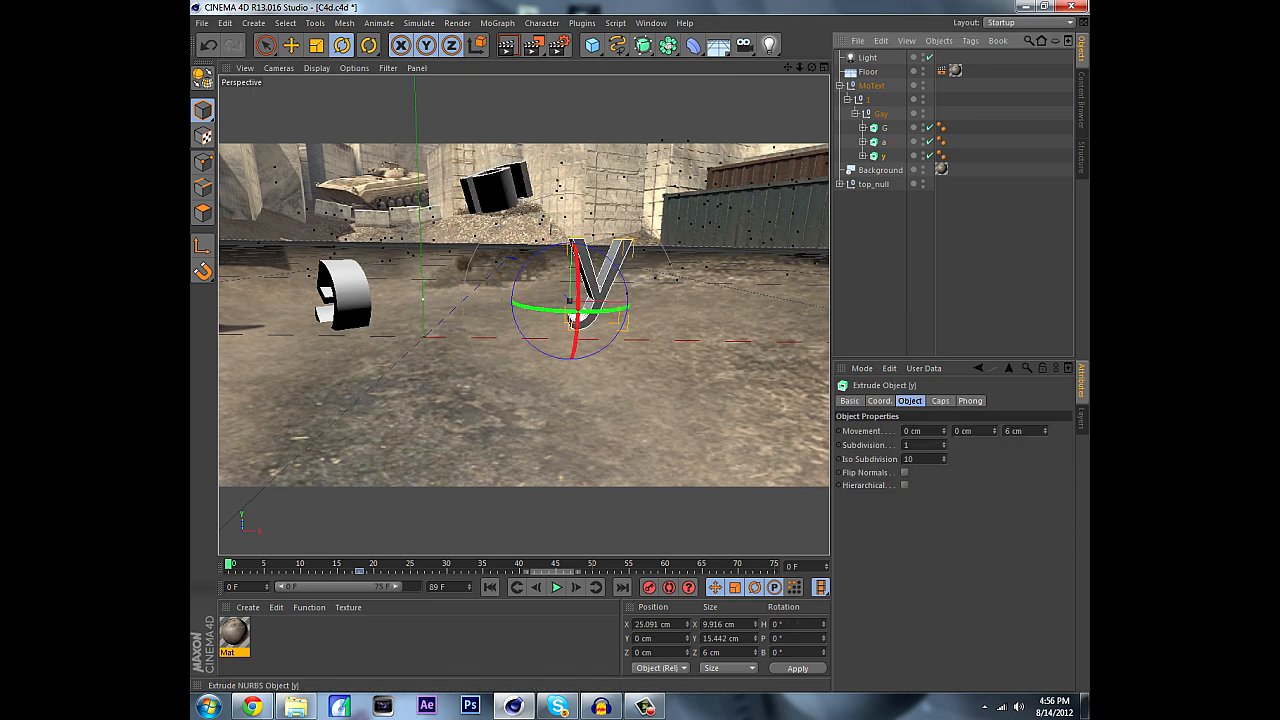
pyautogui.moveTo(578, 313); pyautogui.dragTo(633, 311)
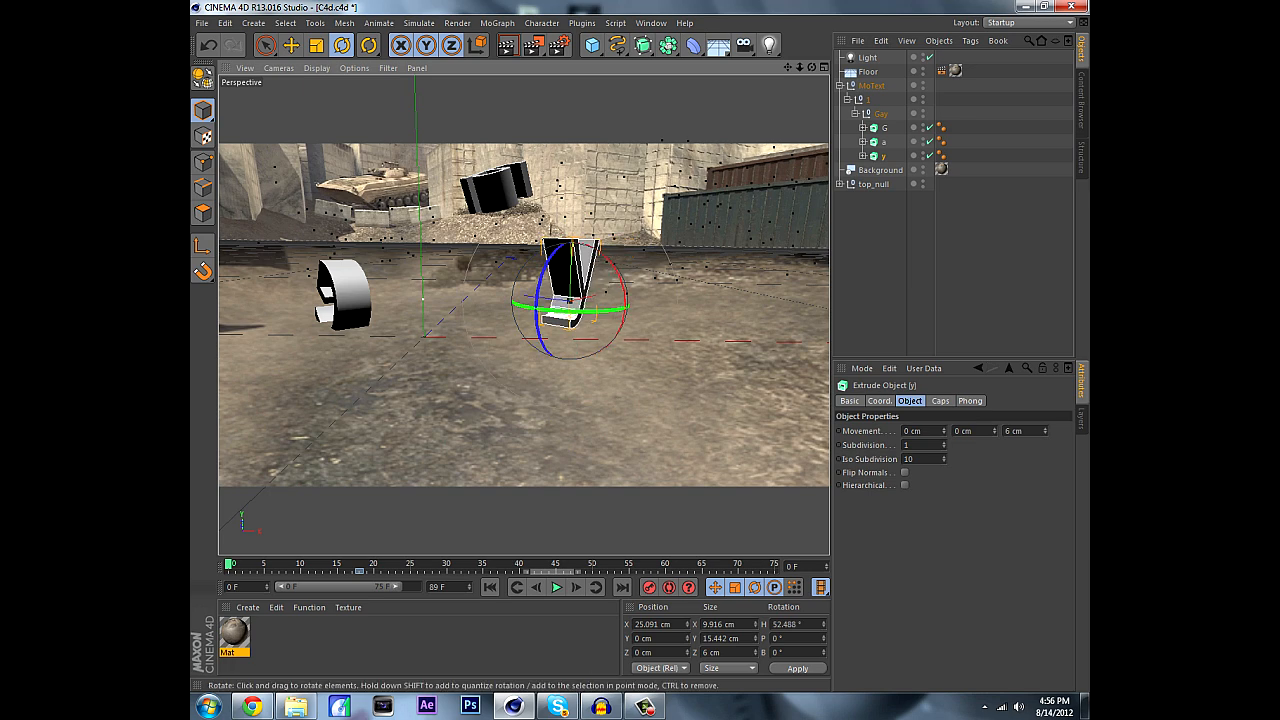
pyautogui.moveTo(537, 306); pyautogui.dragTo(540, 210)
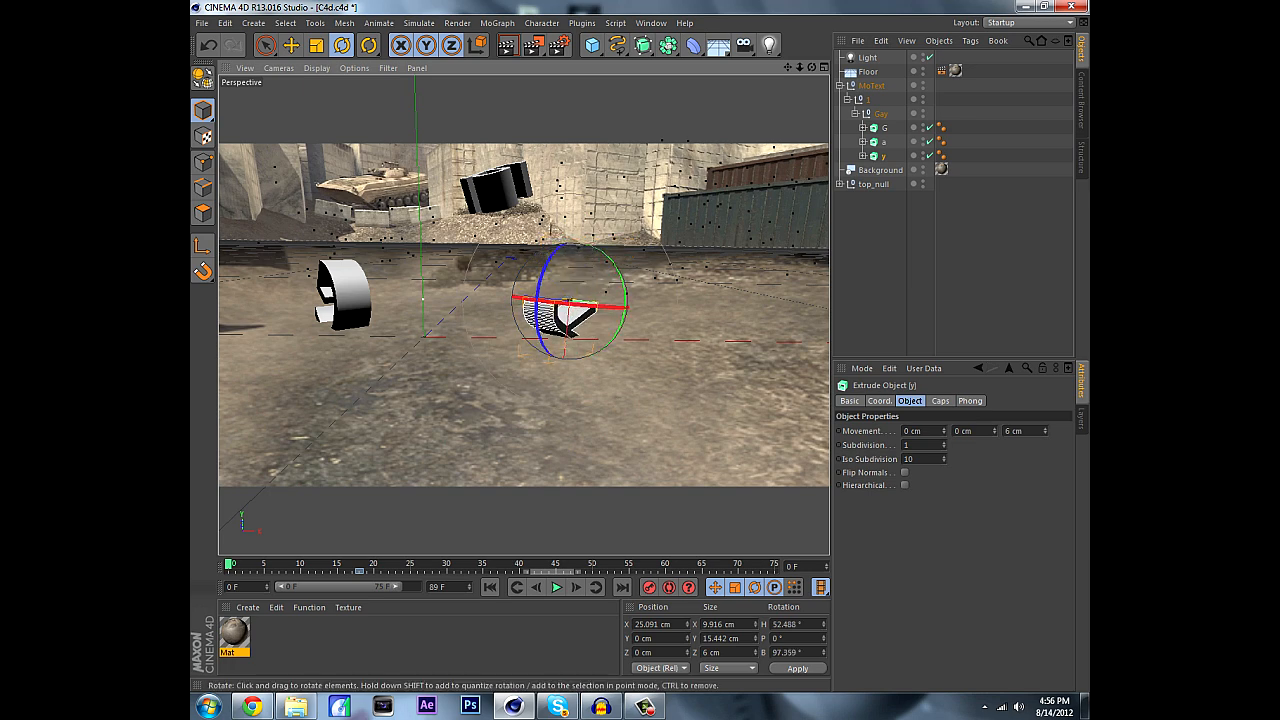
pyautogui.press('e')
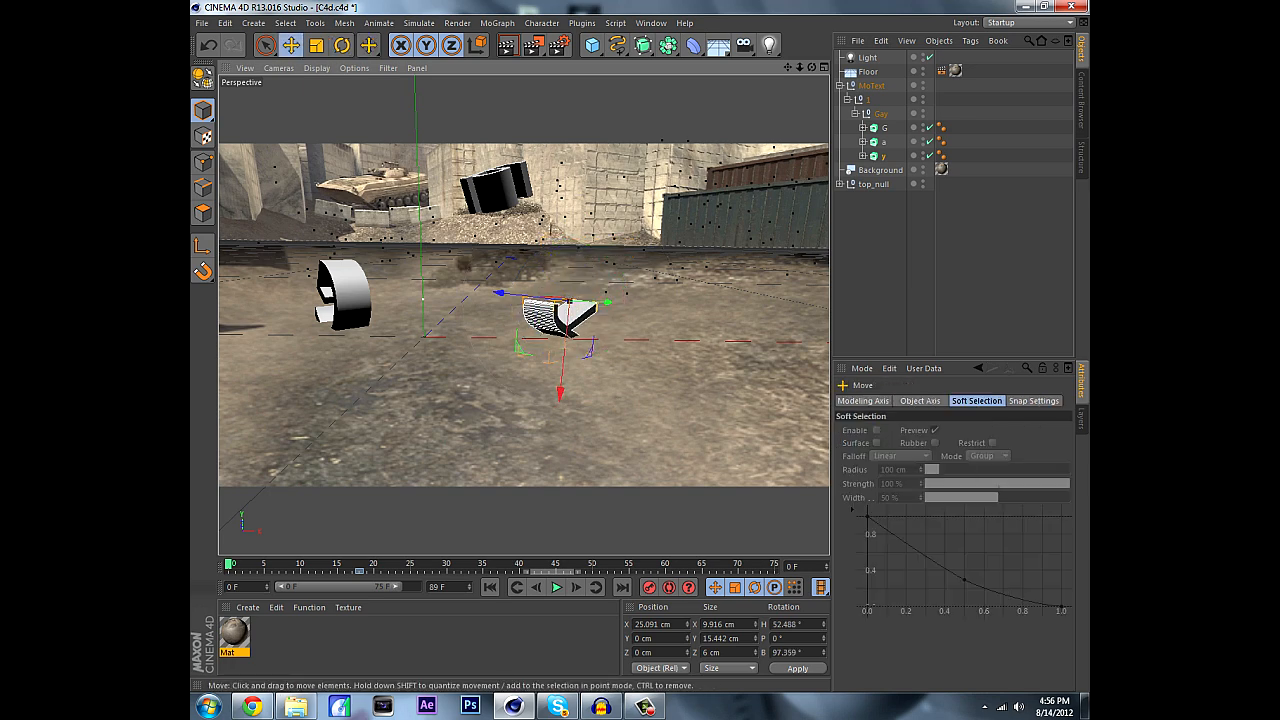
pyautogui.moveTo(500, 293); pyautogui.dragTo(575, 301)
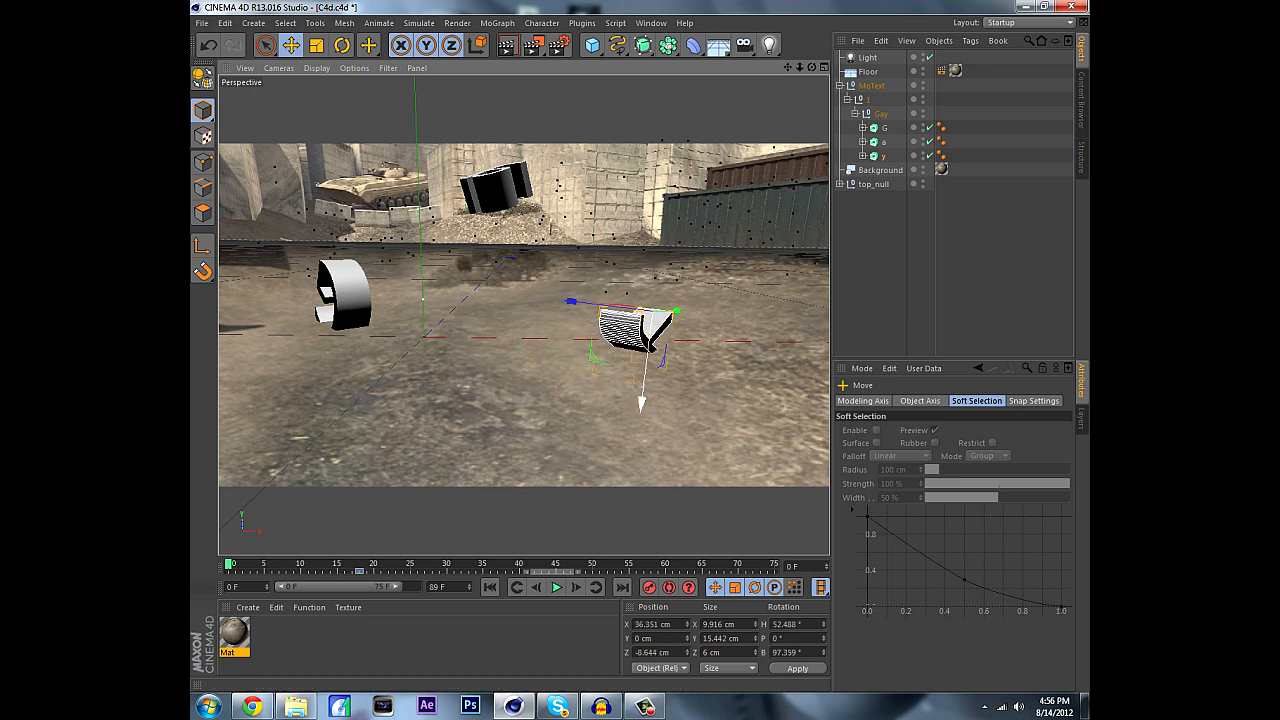
pyautogui.moveTo(643, 400); pyautogui.dragTo(648, 355)
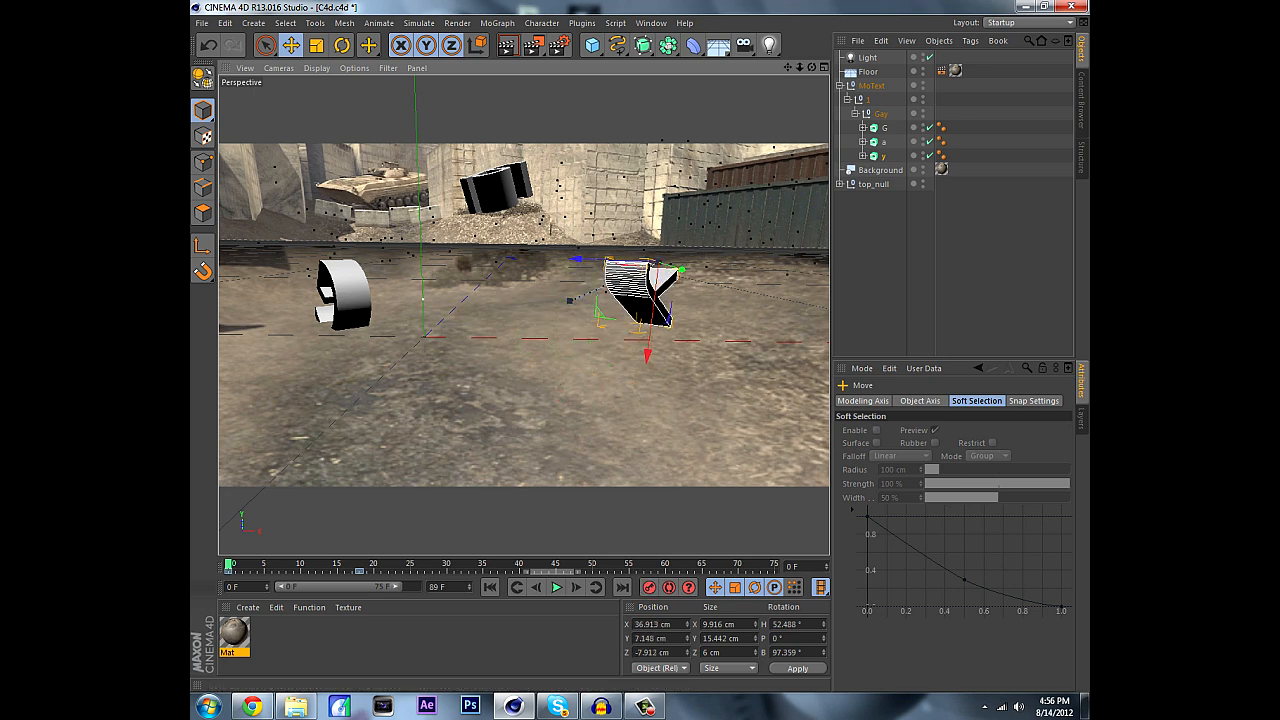
# Play back the letter animation twice from frame 0, then return to frame 0 and render the view.
pyautogui.press('F8')
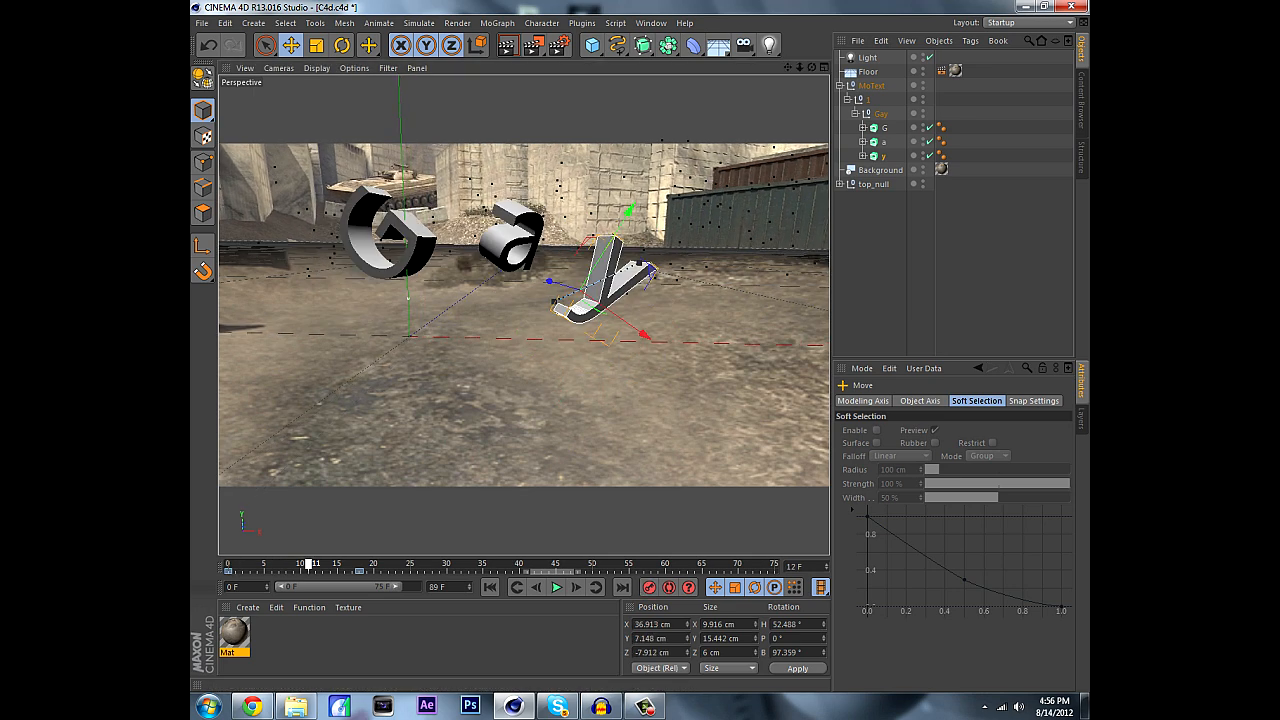
pyautogui.moveTo(367, 565); pyautogui.dragTo(228, 565)
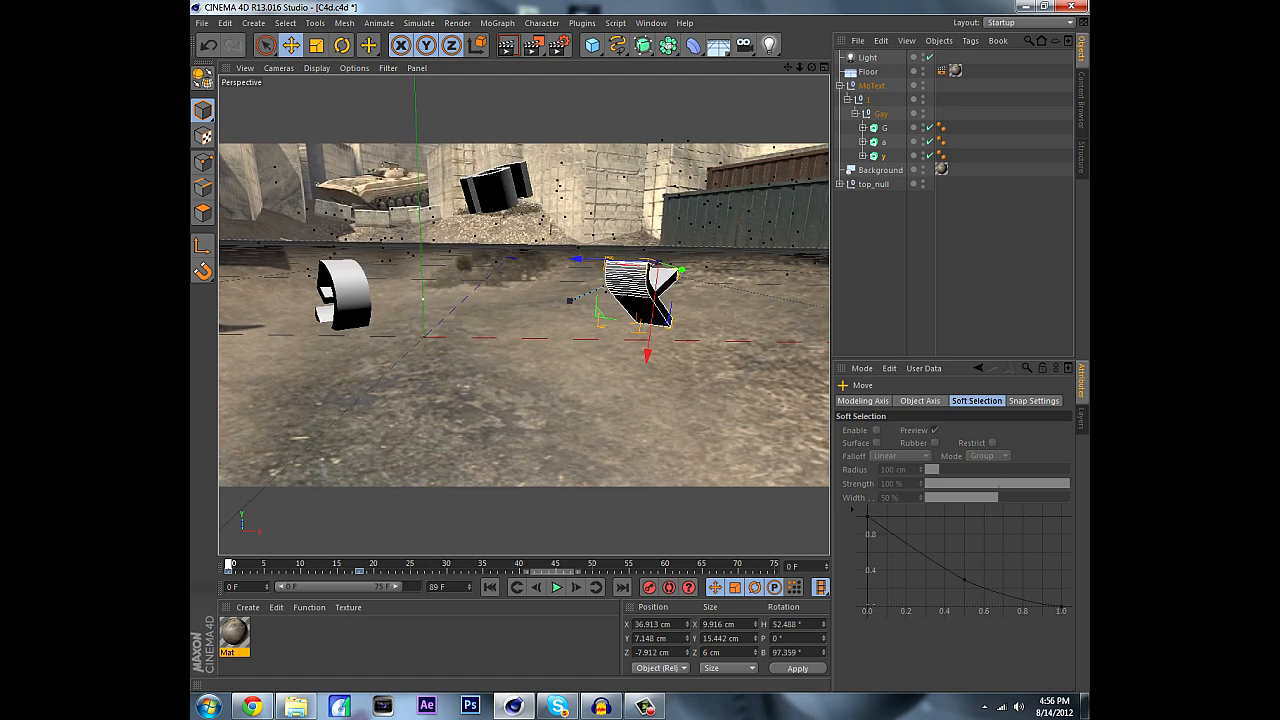
pyautogui.press('F8')
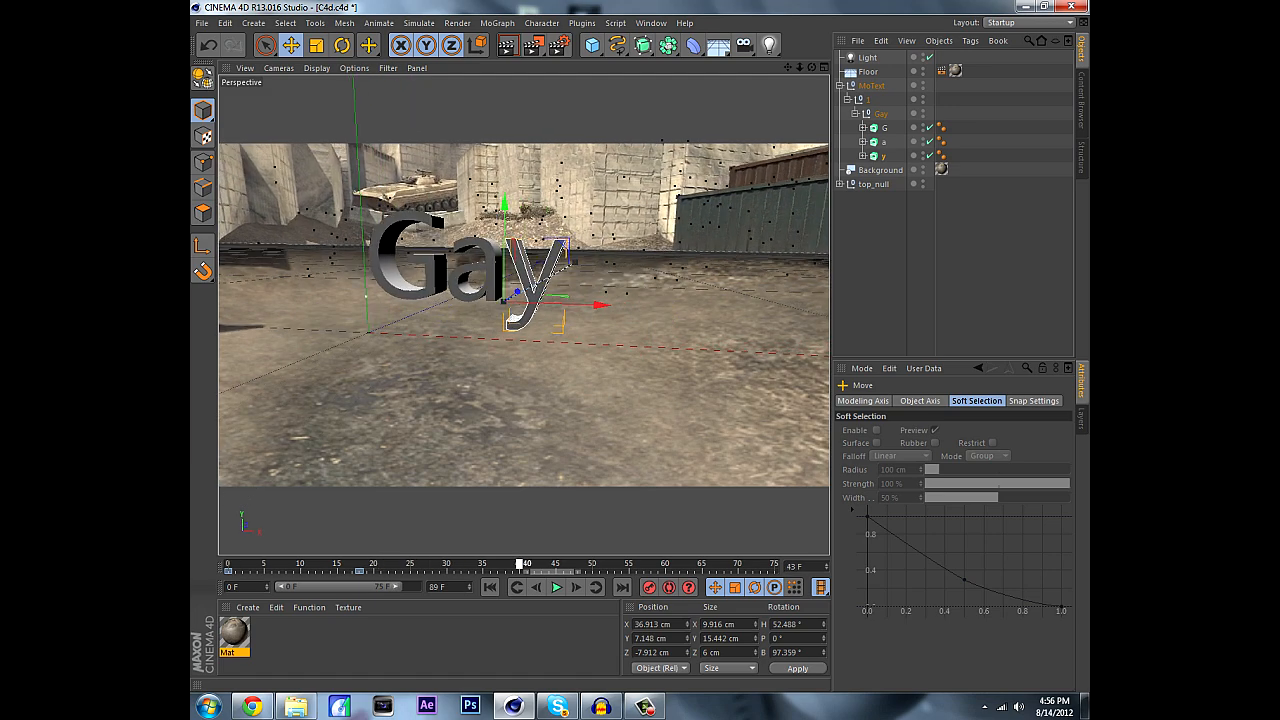
pyautogui.moveTo(636, 565); pyautogui.dragTo(228, 565)
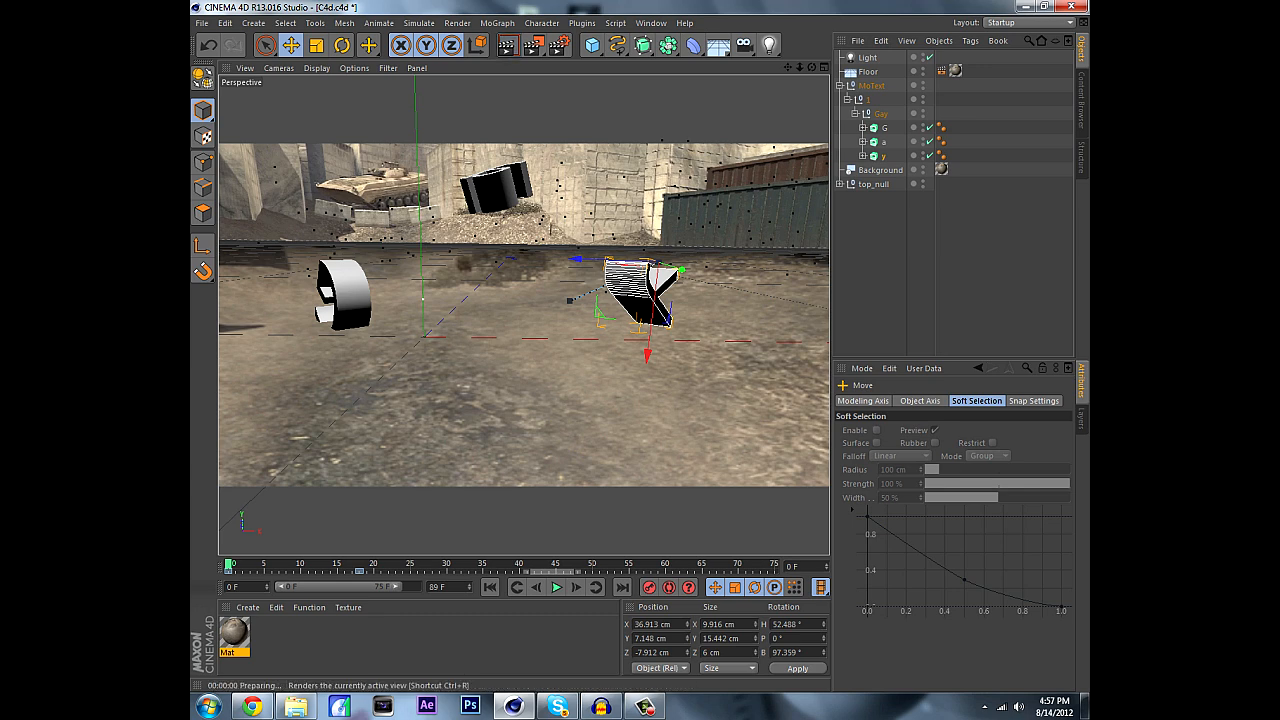
pyautogui.hotkey('ctrl', 'r')
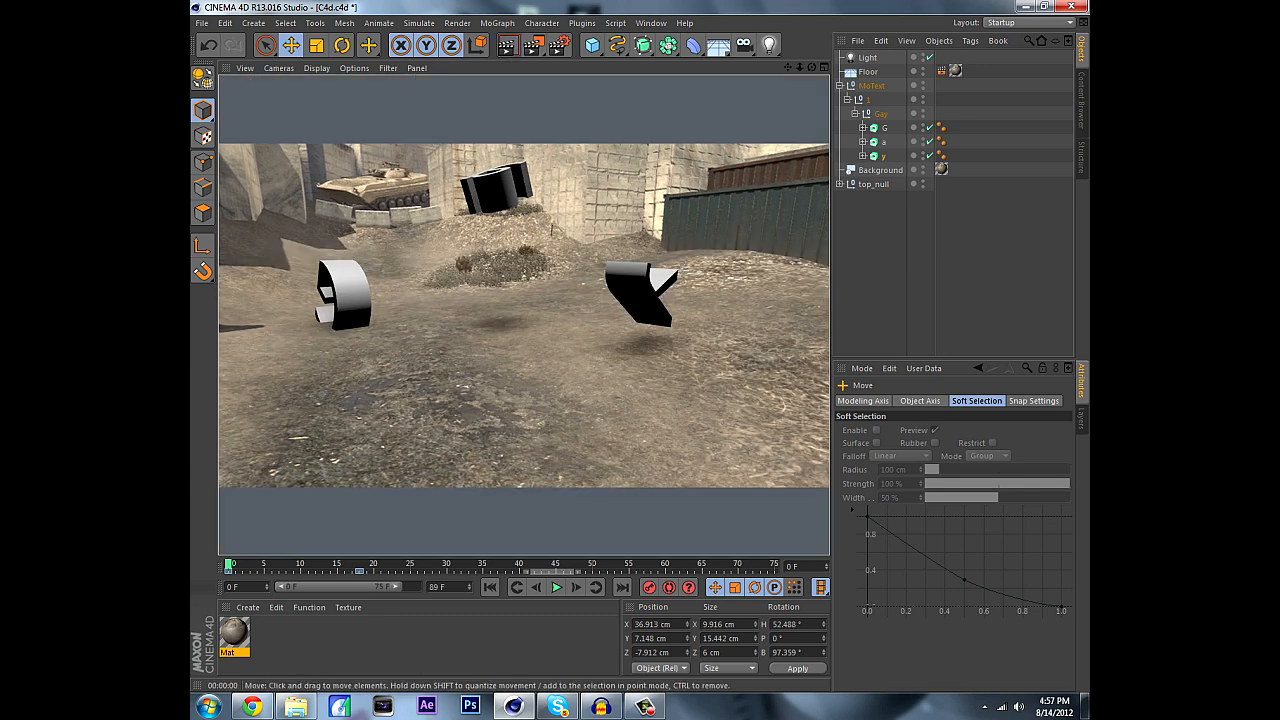